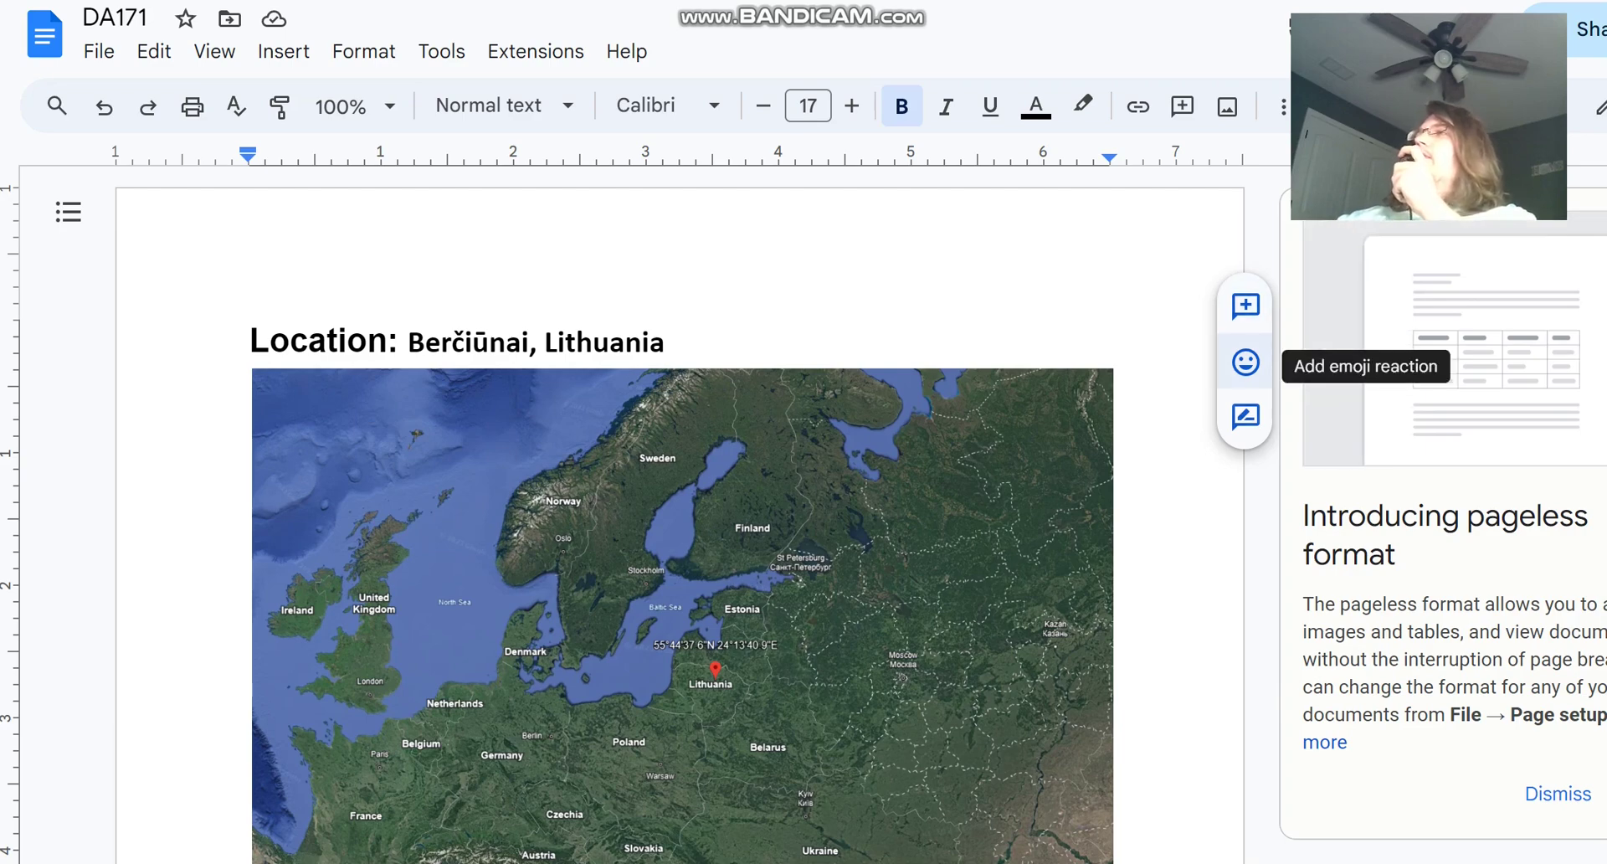
Step: Highlight the place name Berčiūnai, pointing out its letters č and čiū
scroll(683, 586, "down", 5)
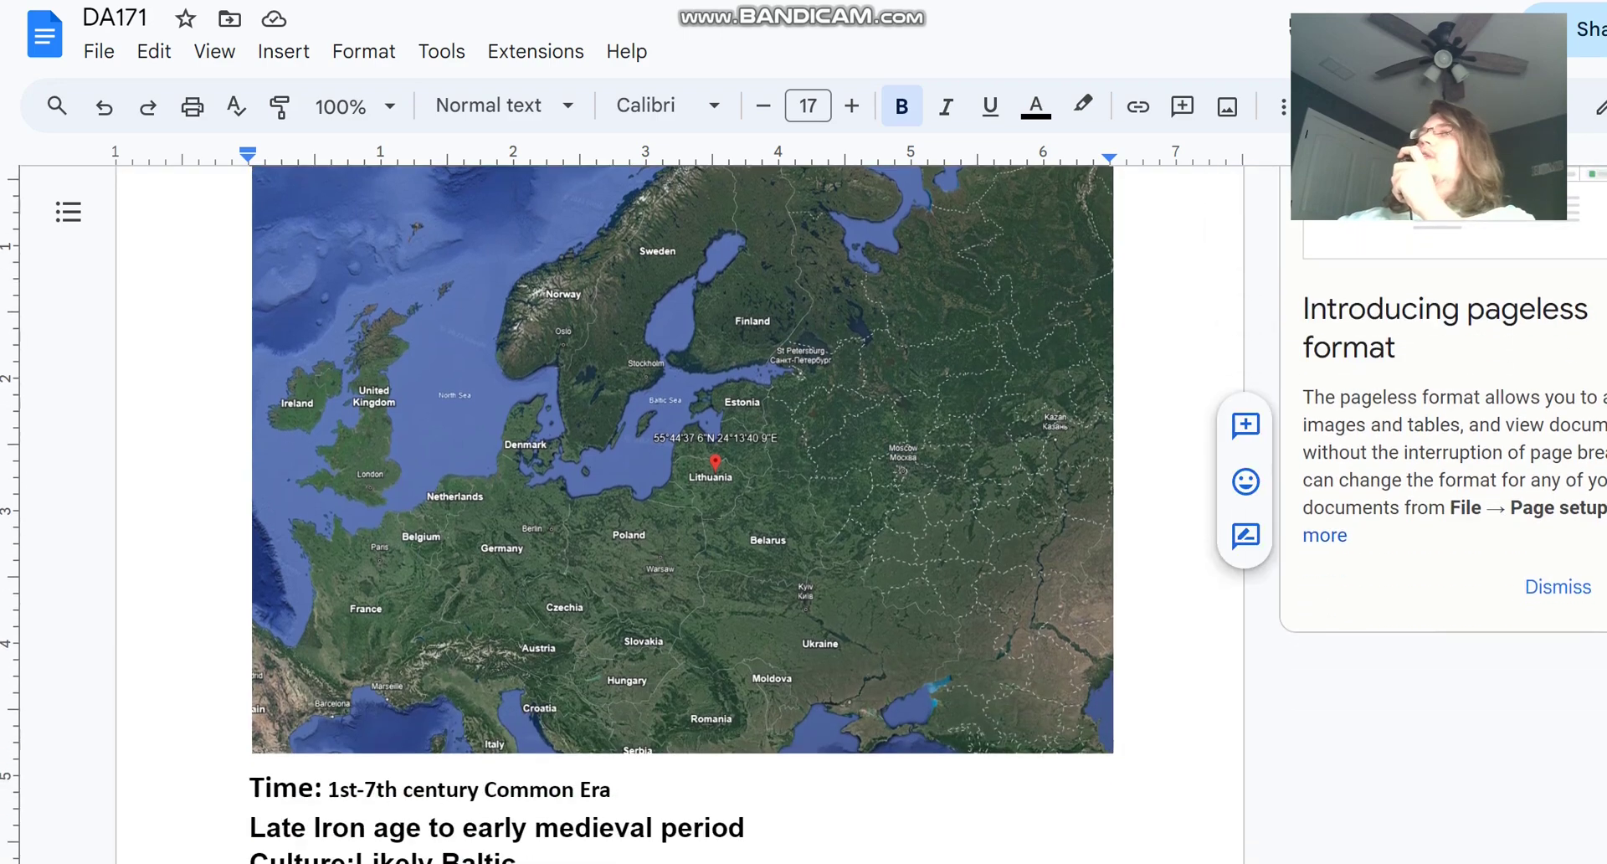
scroll(682, 586, "up", 4)
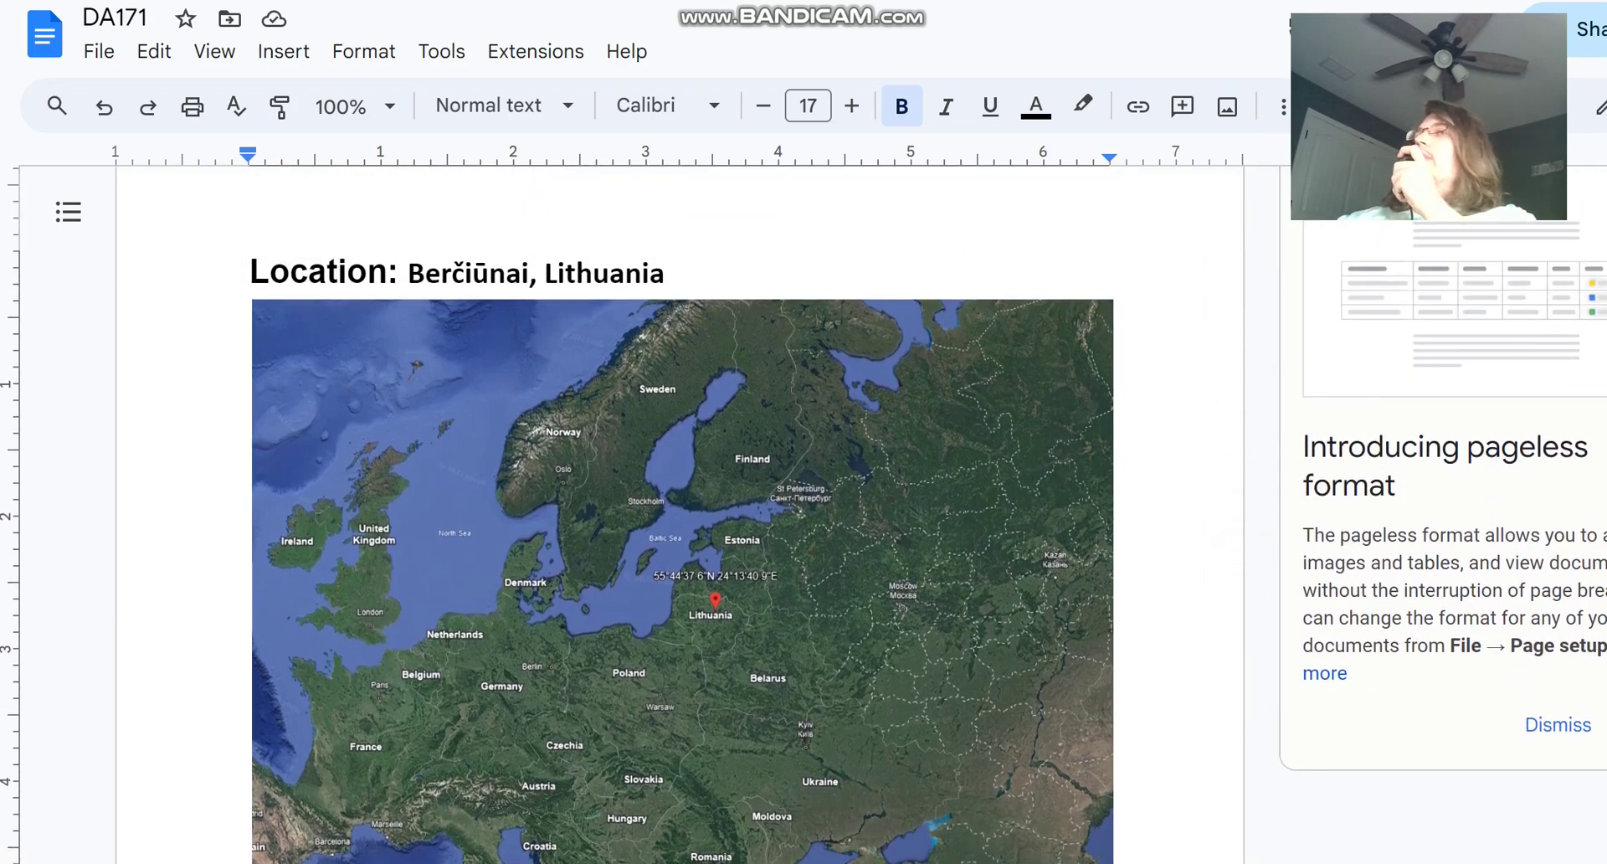
key("shift+Right")
key("shift+Right")
key("shift+Right")
key("shift+Right")
key("shift+Right")
key("shift+Right")
key("shift+Right")
key("shift+Right")
key("shift+Right")
key("shift+Right")
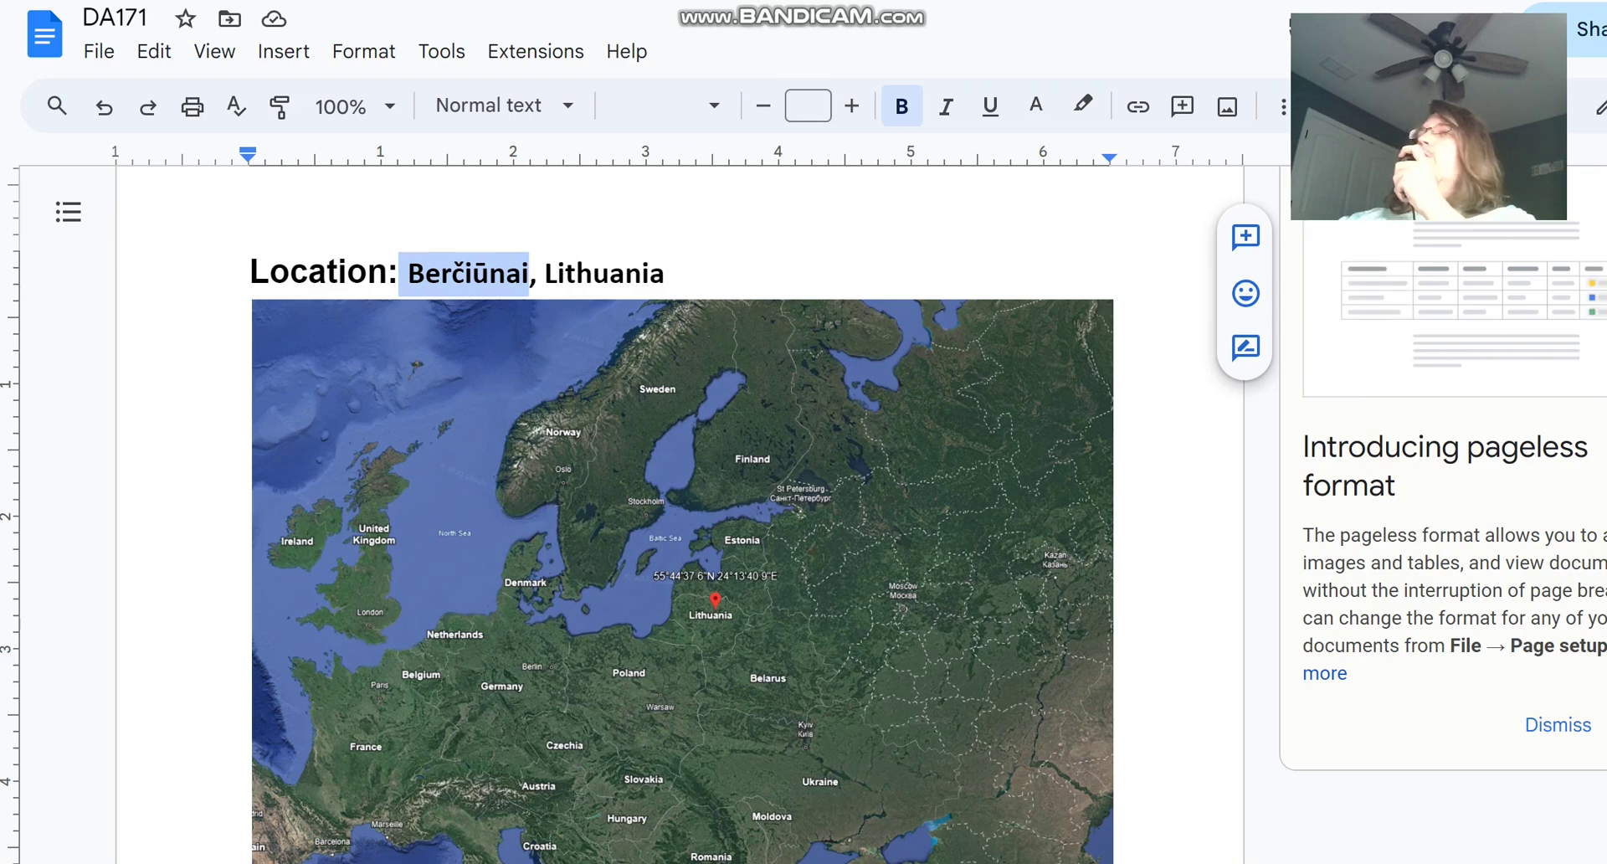
left_click(666, 272)
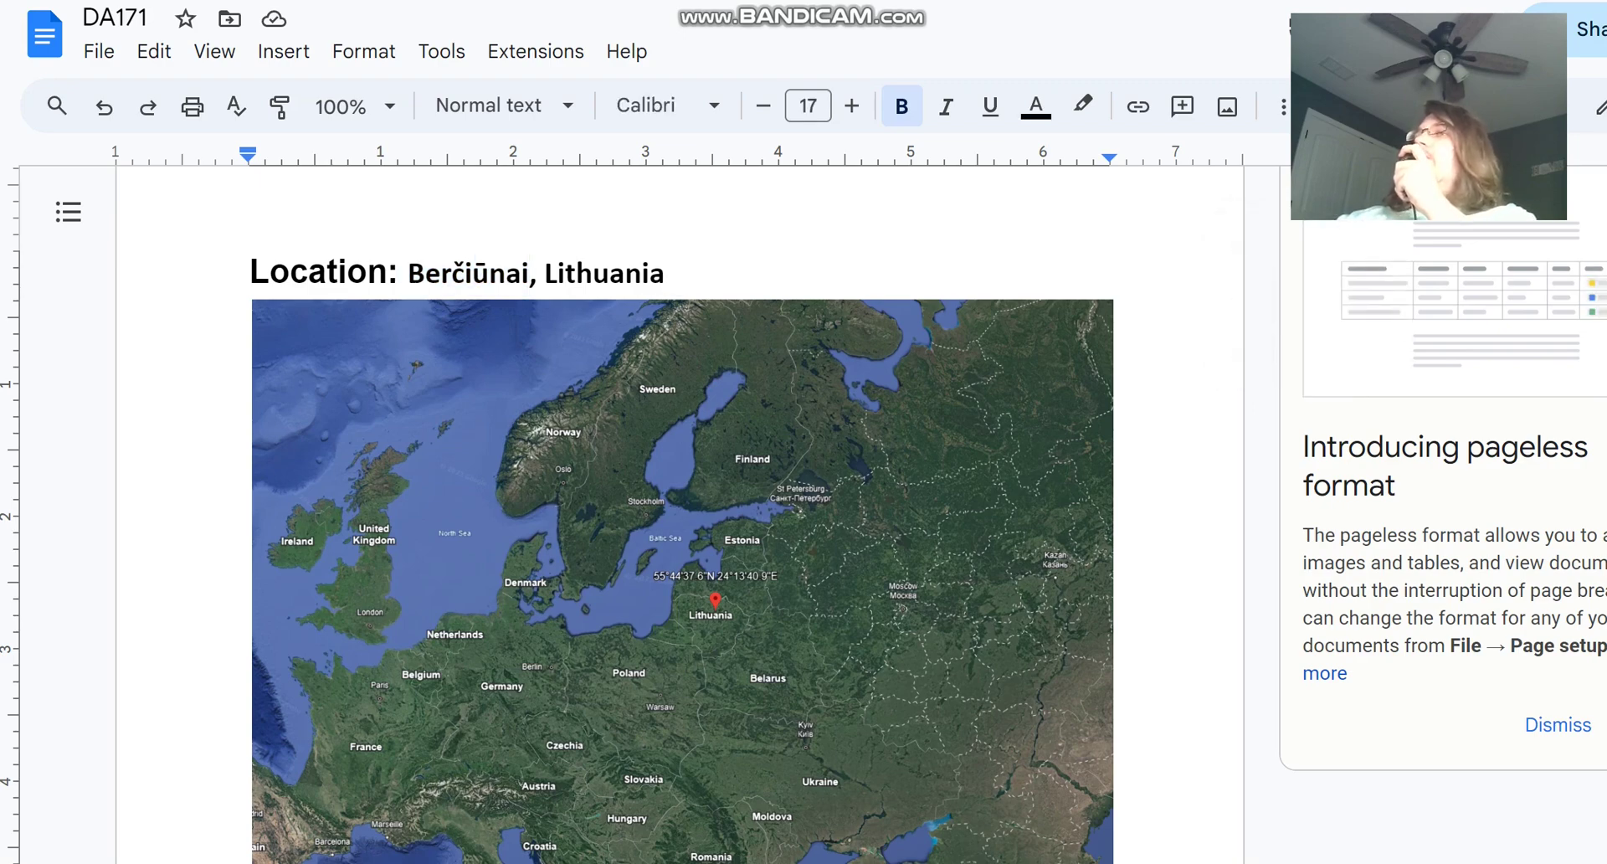
left_click_drag(452, 273, 464, 273)
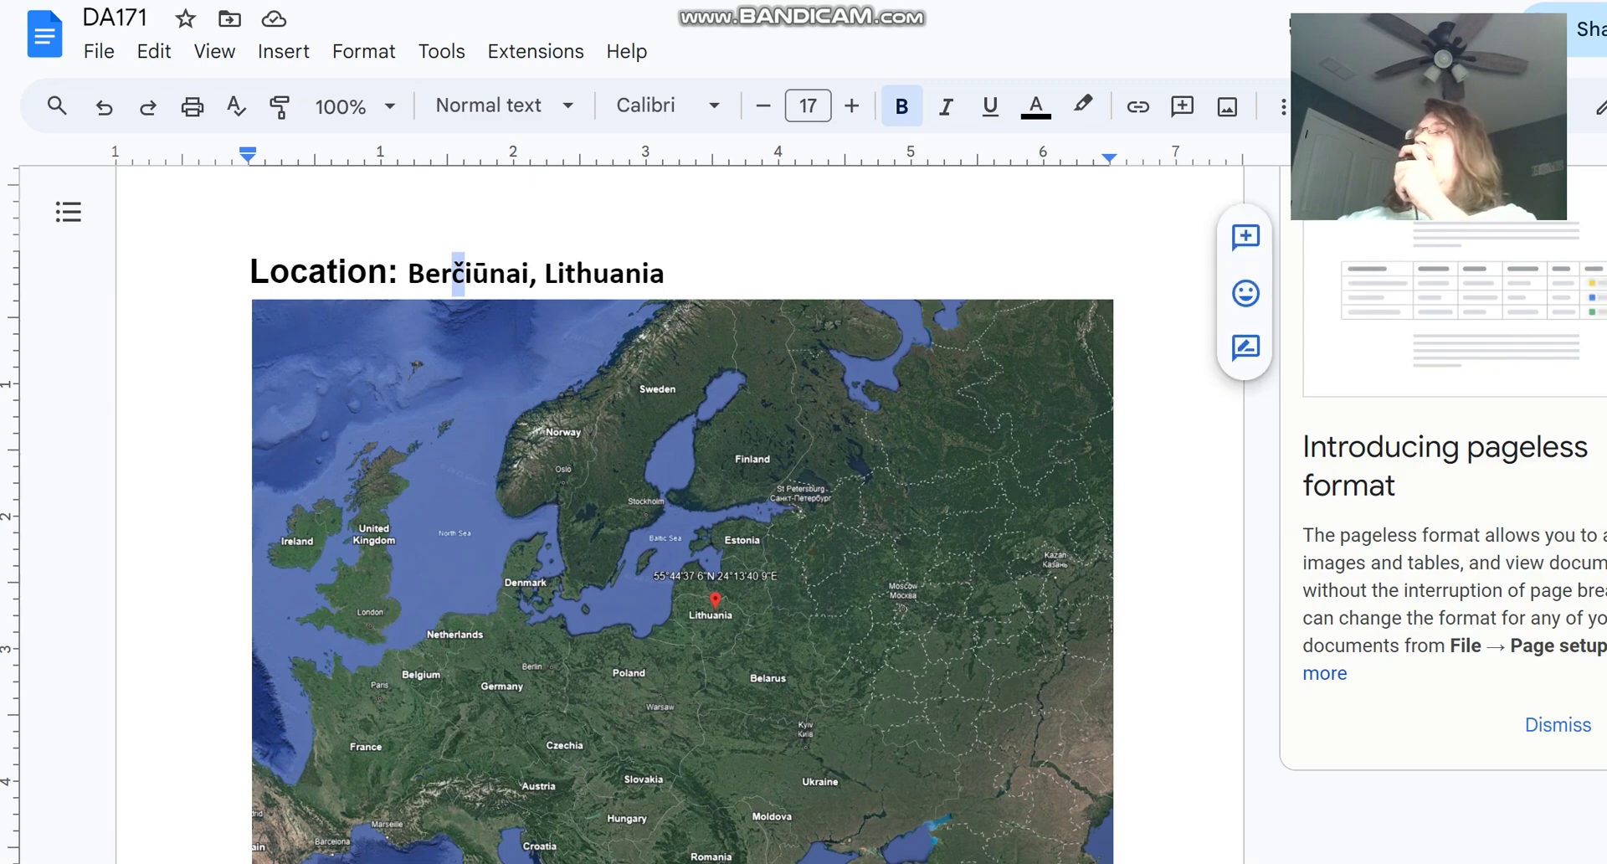
left_click_drag(665, 273, 683, 273)
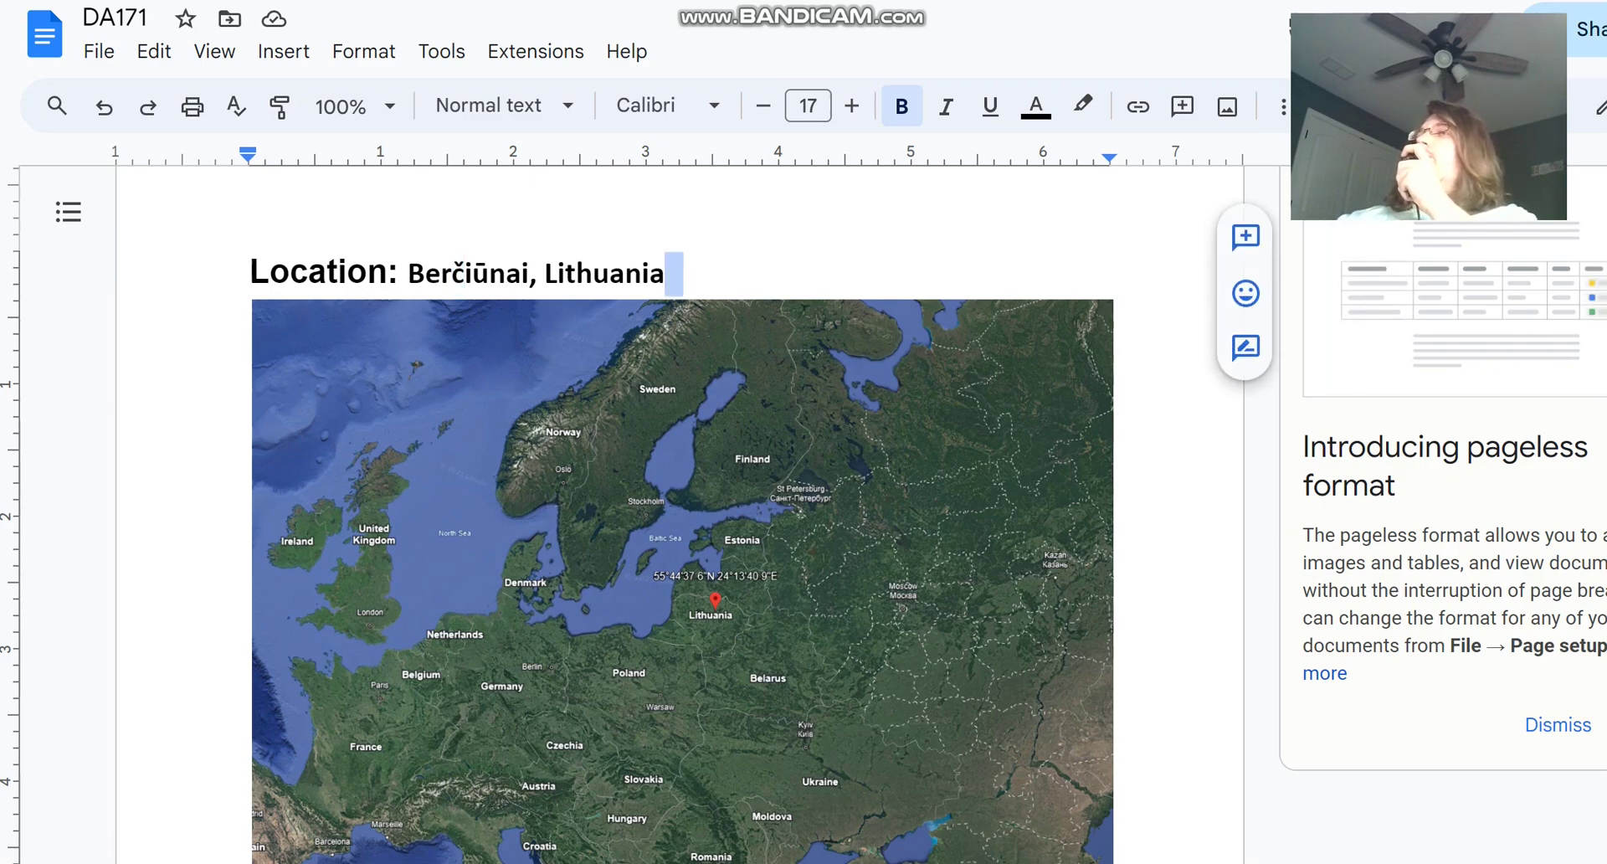
left_click_drag(453, 273, 490, 273)
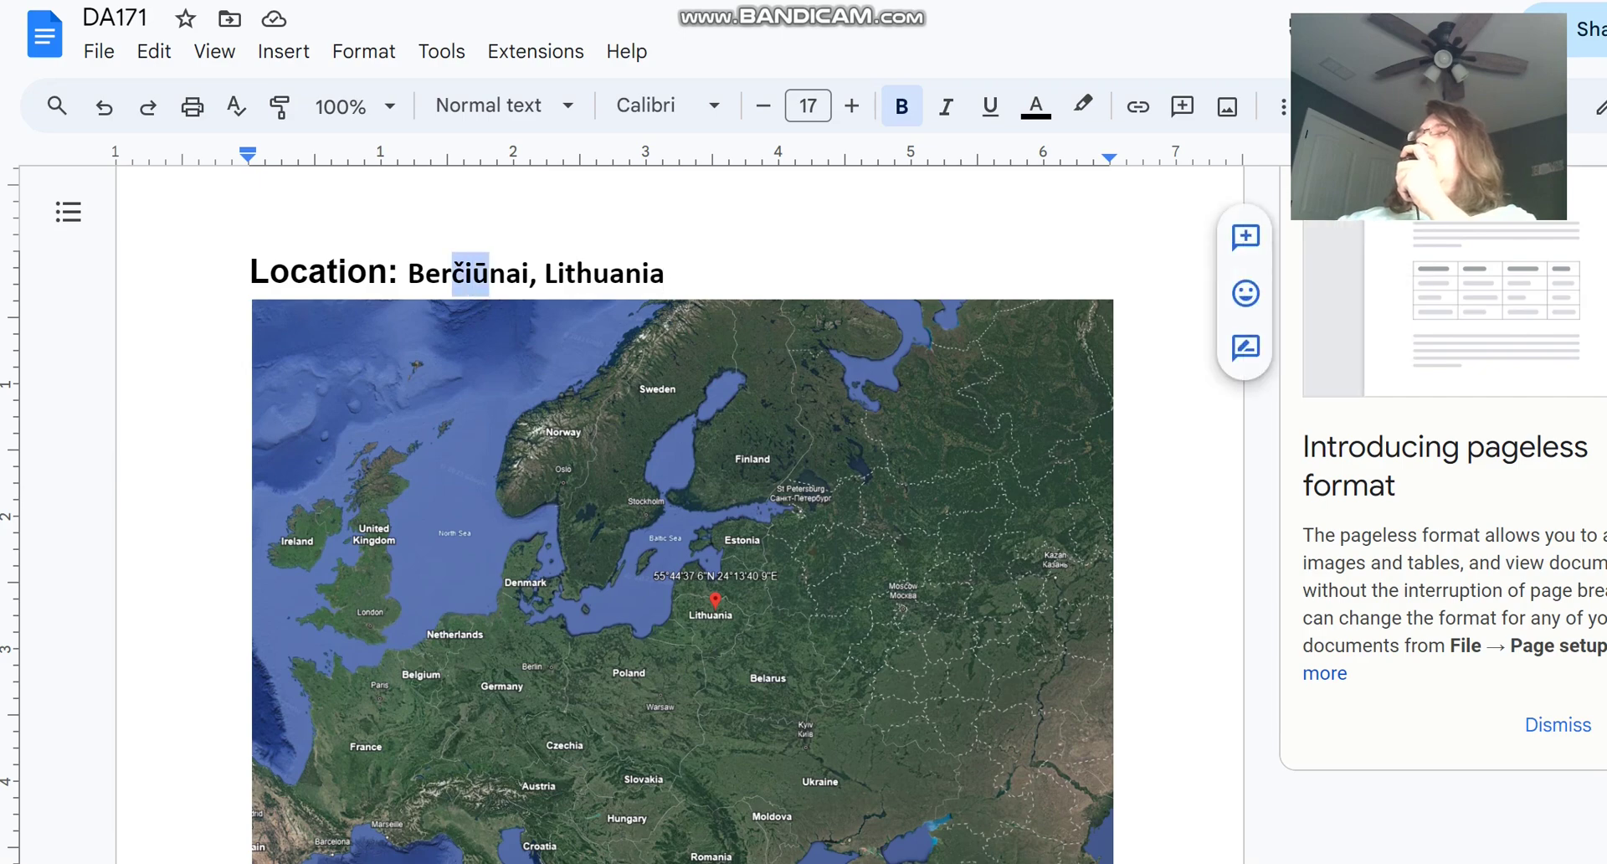
Step: Highlight the 1st-7th century dating, the Likely Baltic culture and Y-DNA haplogroup N-L1025
scroll(682, 502, "down", 8)
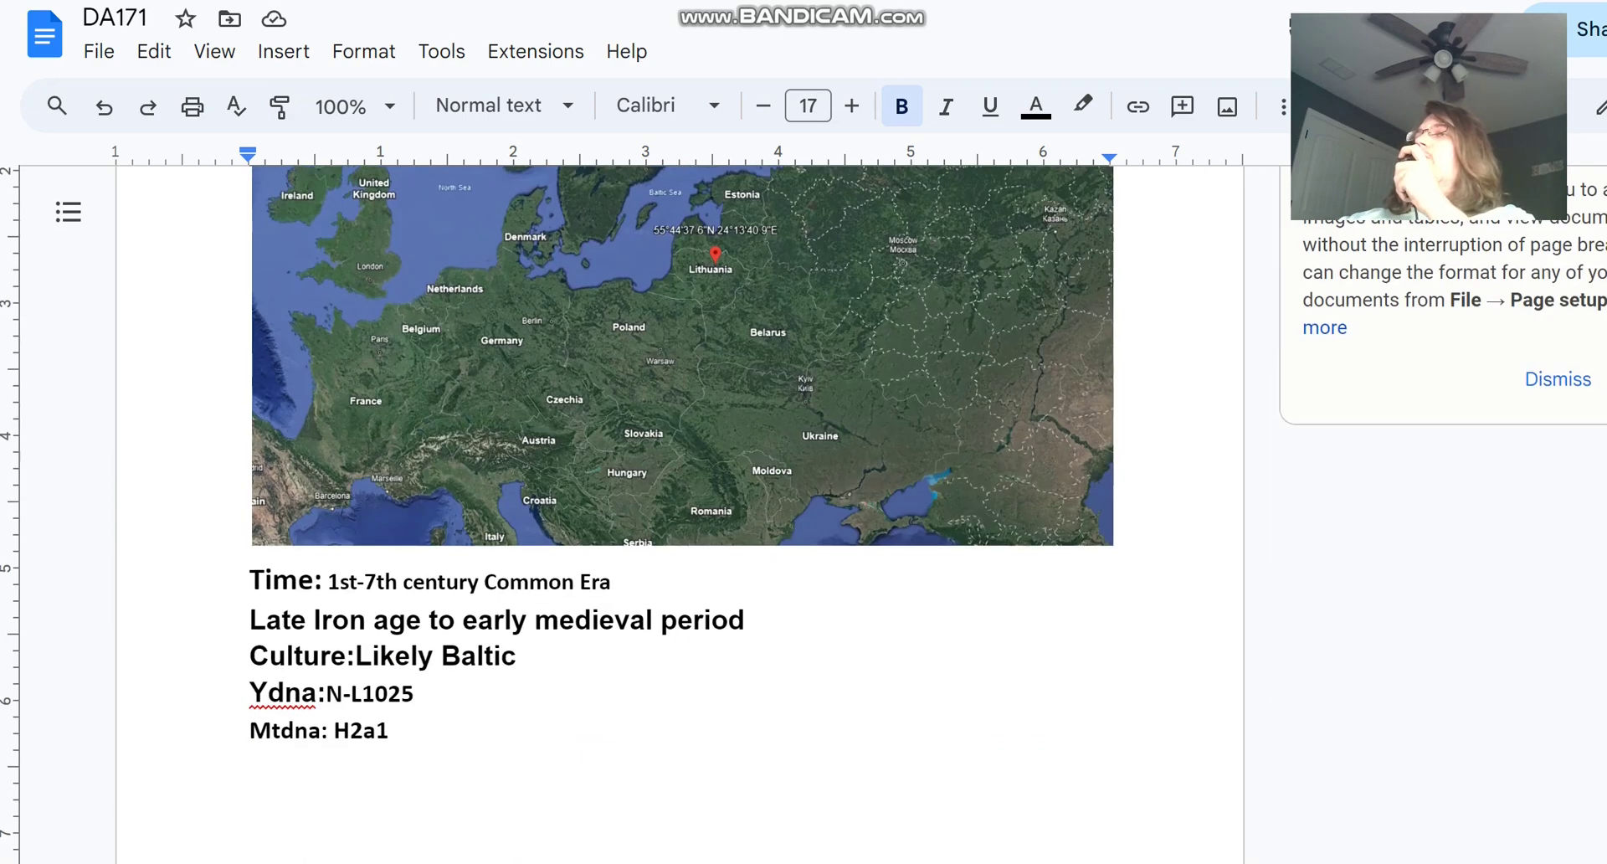
scroll(682, 502, "up", 5)
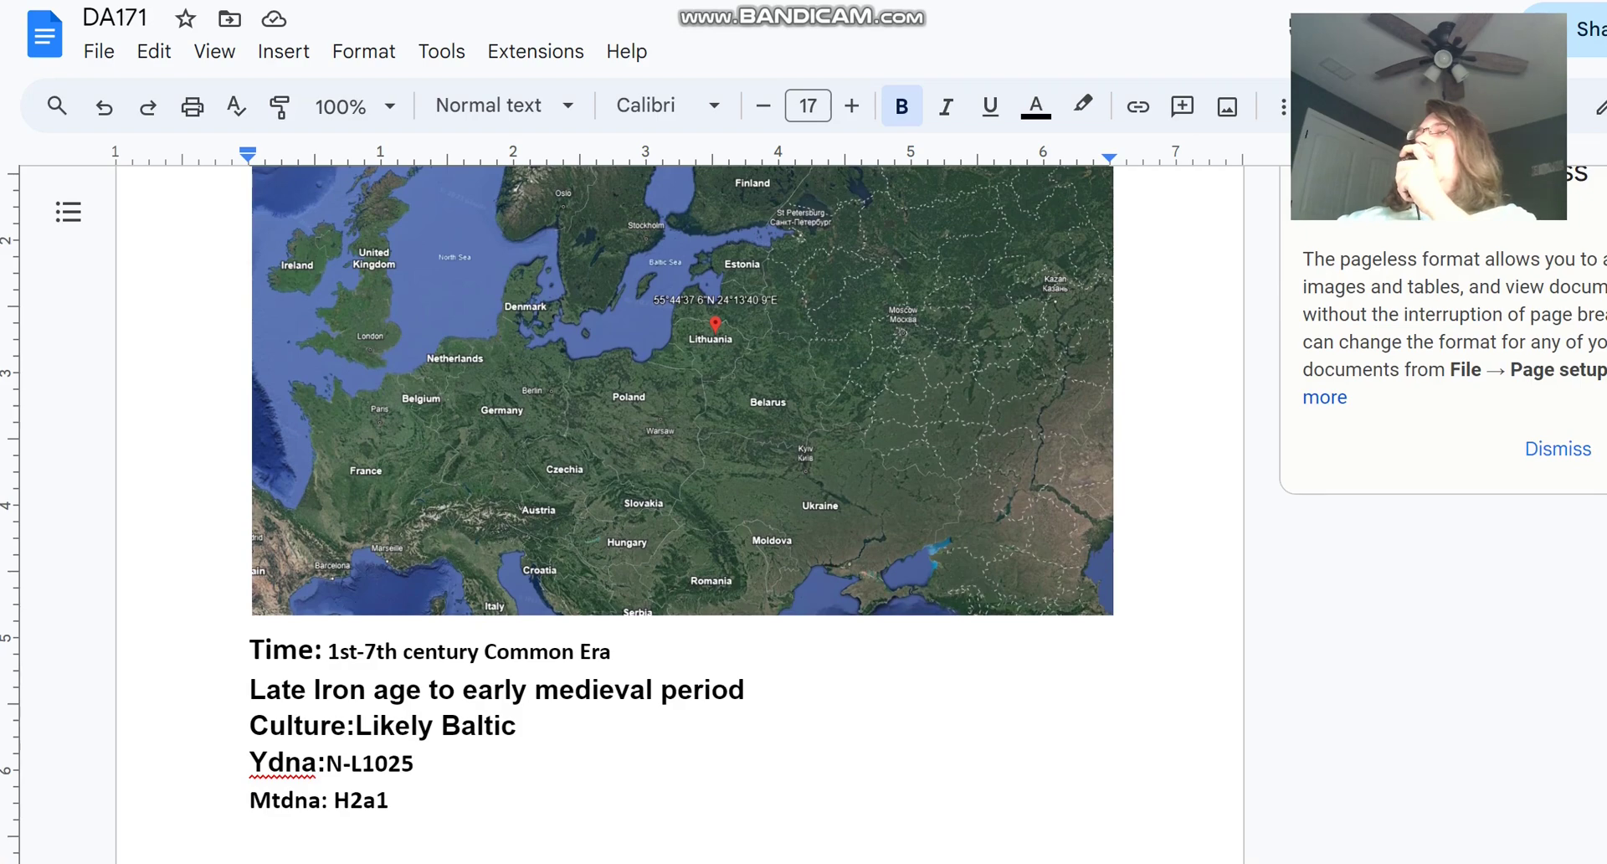
scroll(683, 502, "up", 2)
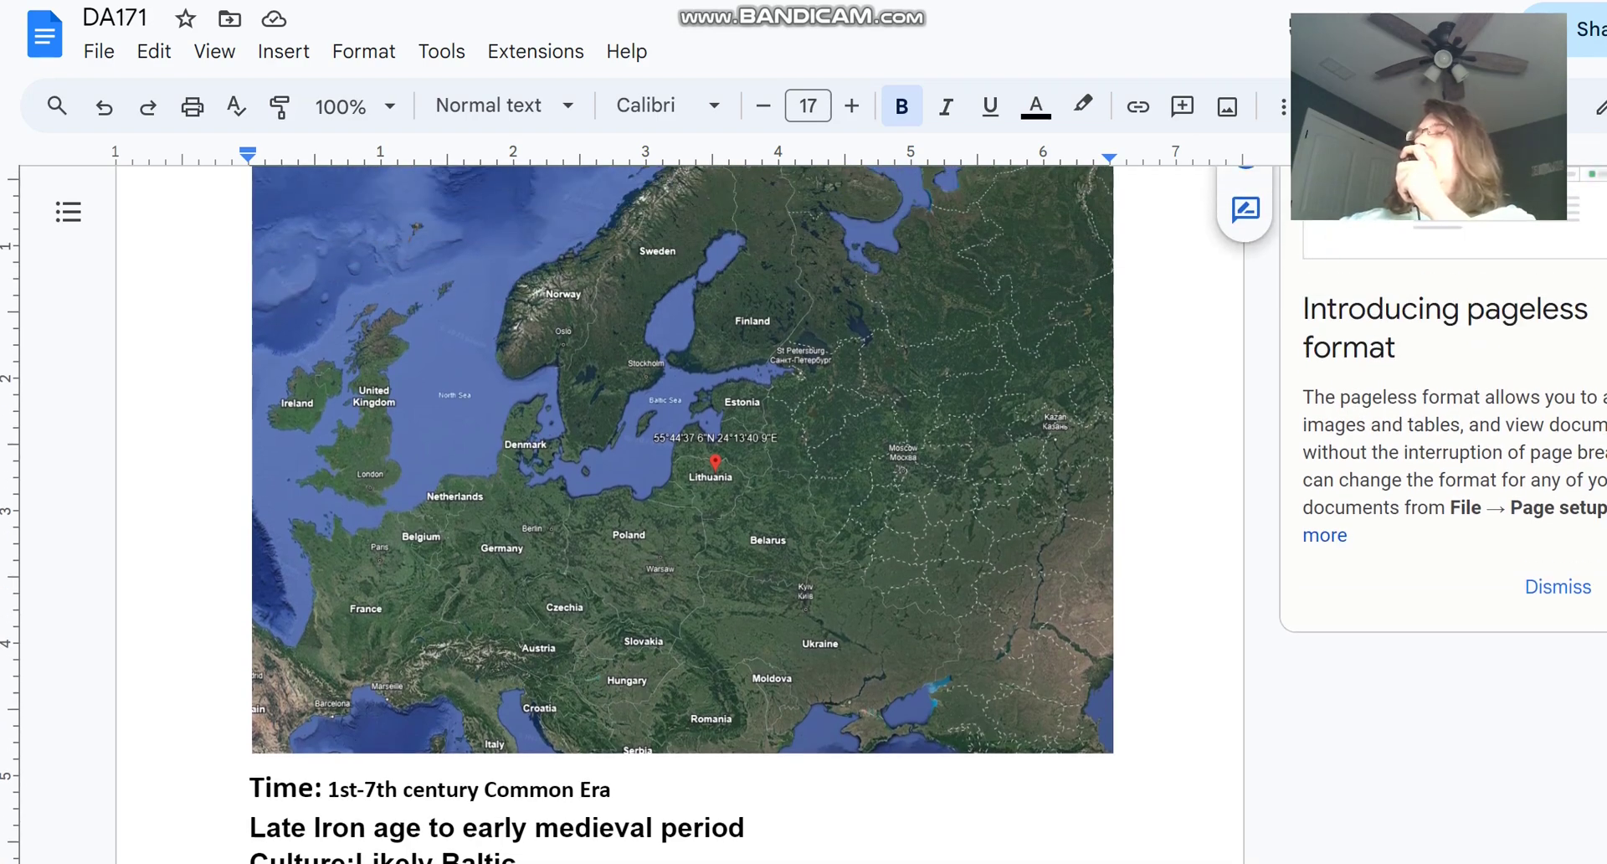
scroll(682, 502, "down", 5)
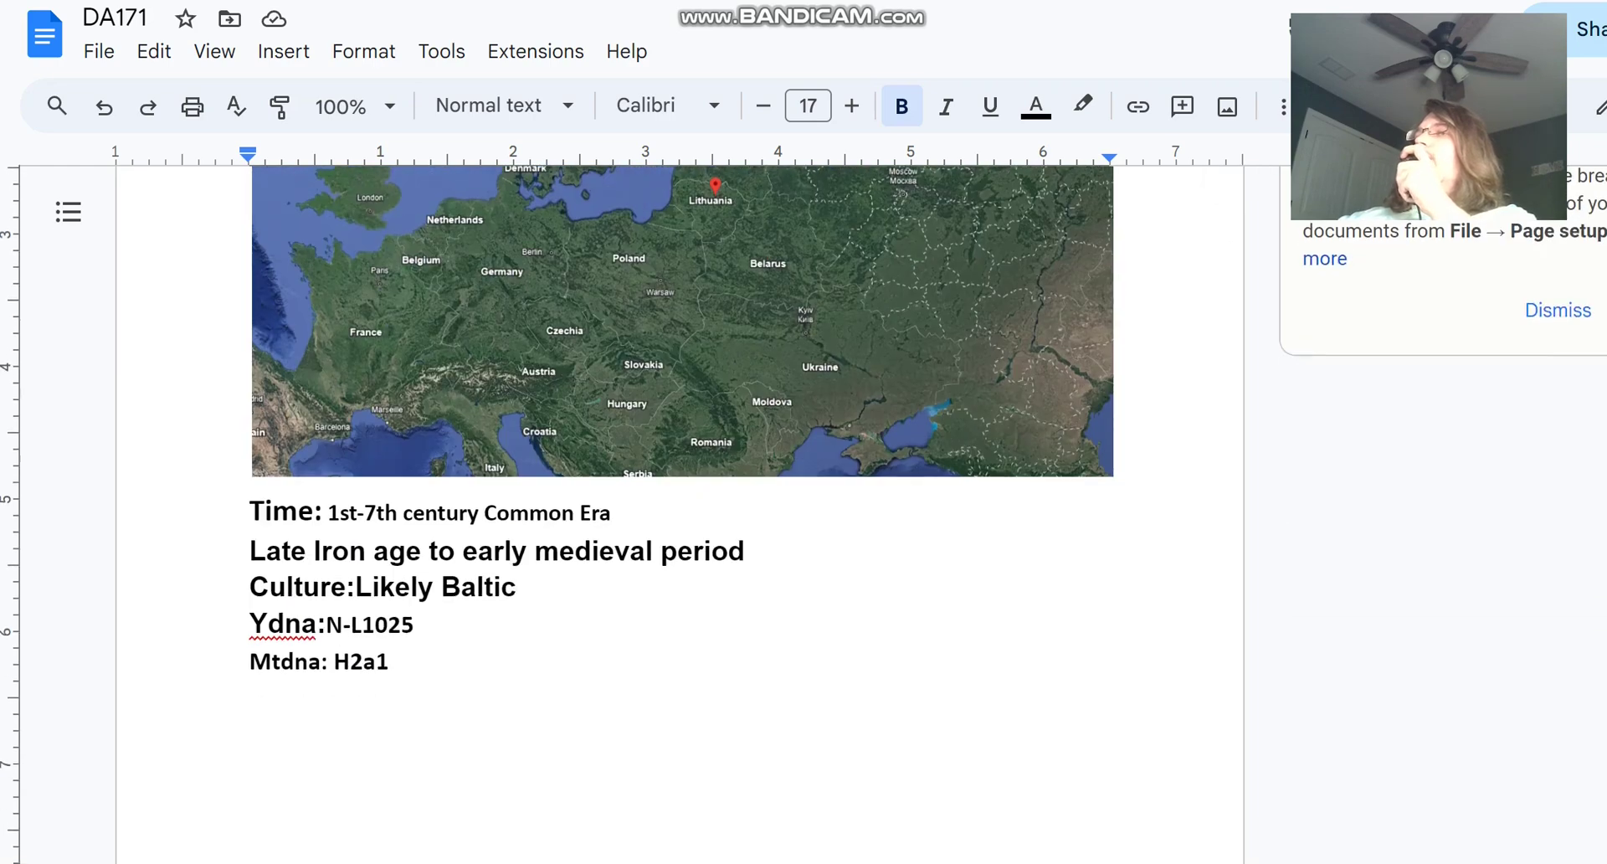
left_click_drag(328, 444, 403, 443)
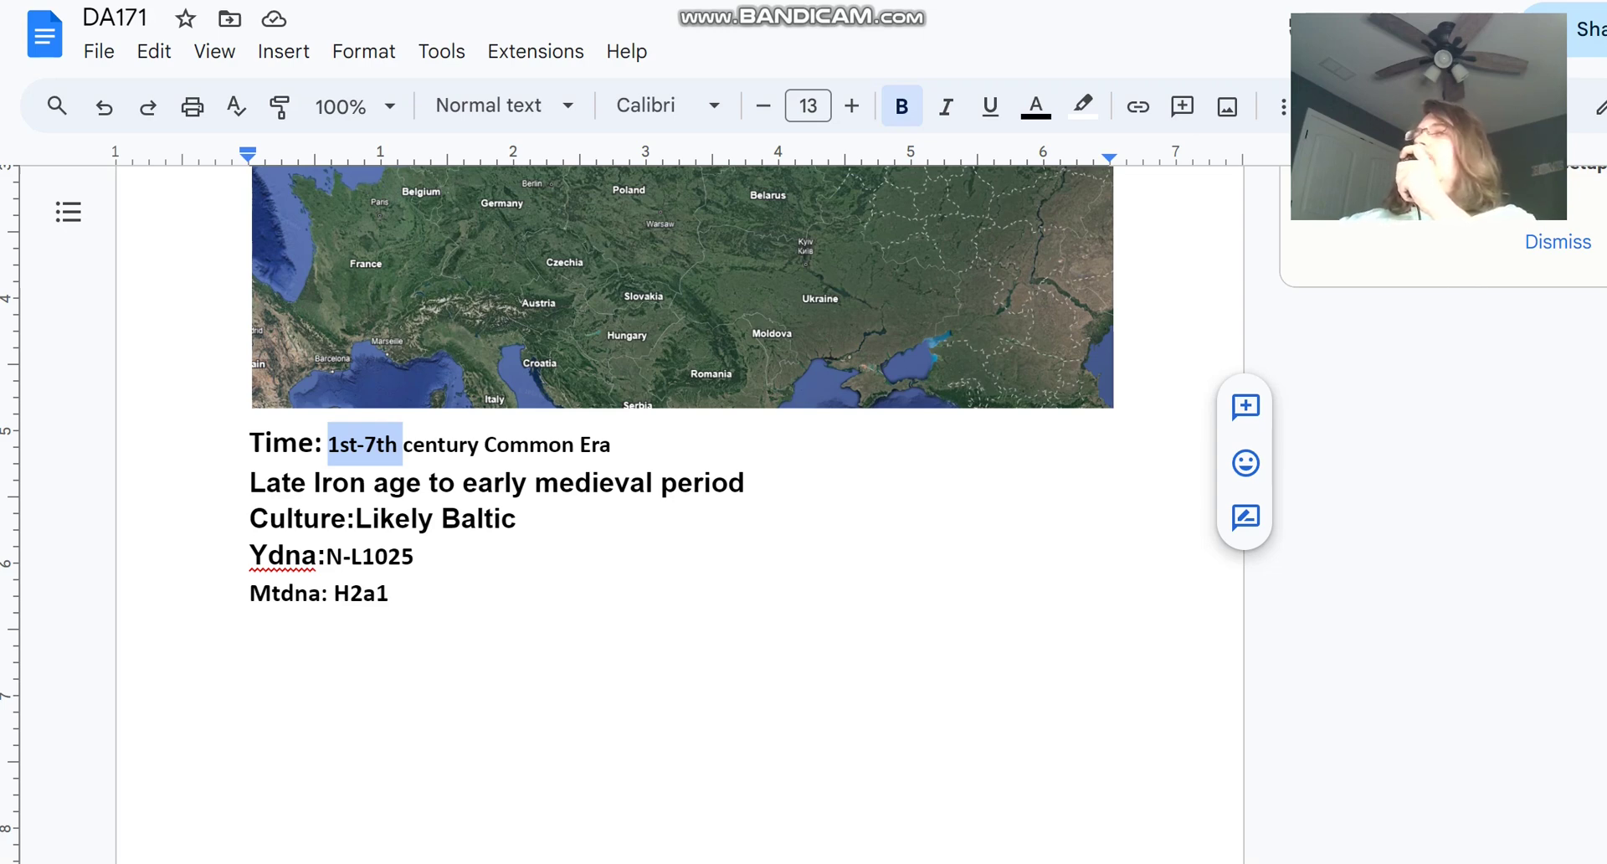
left_click_drag(516, 518, 356, 518)
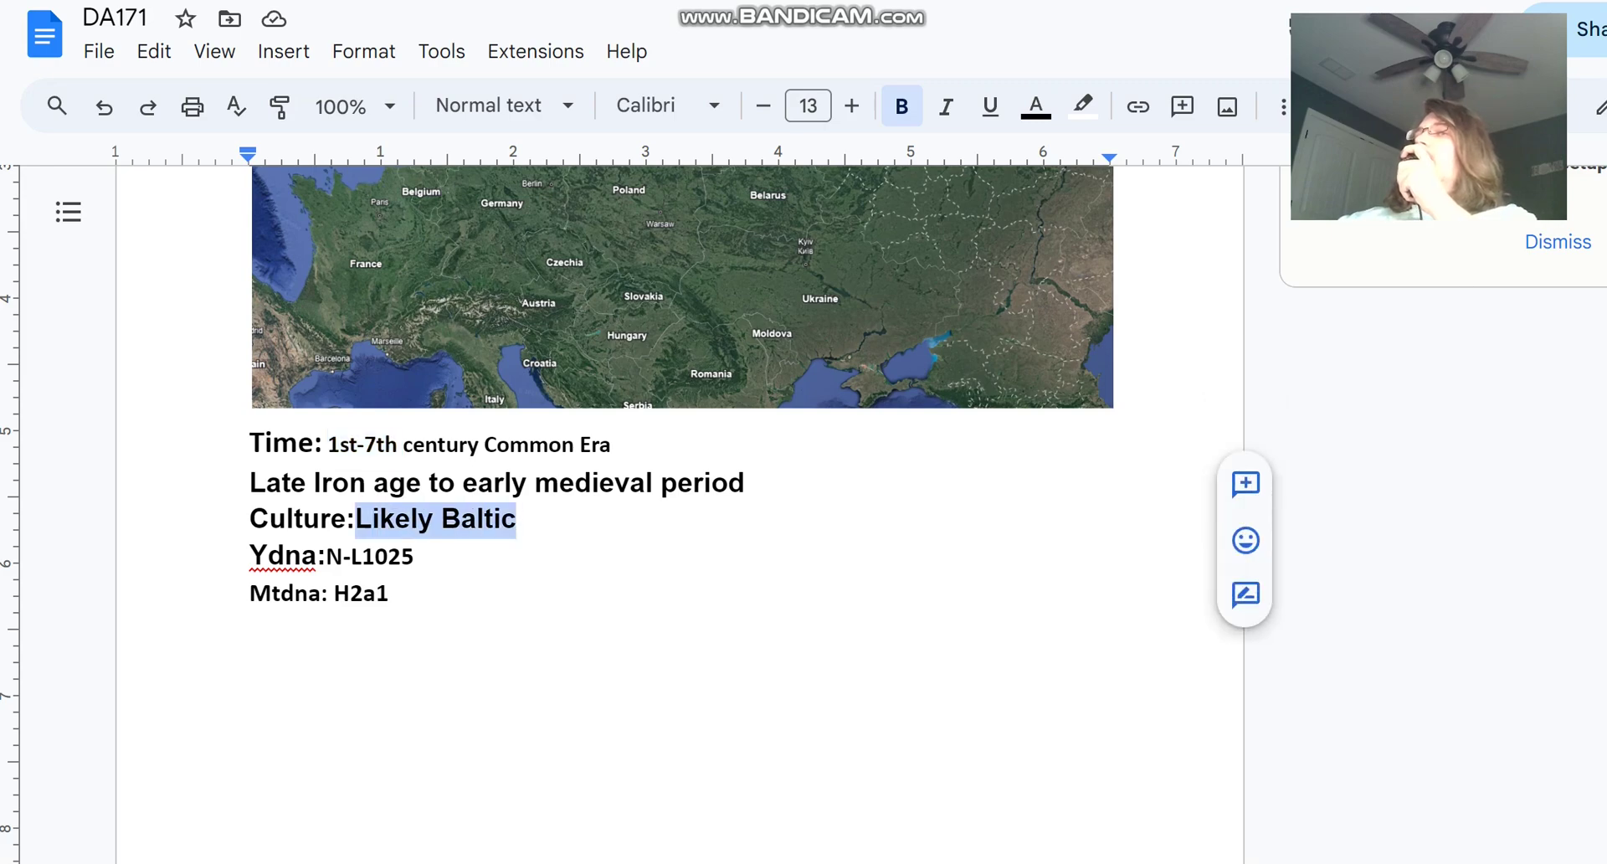
scroll(682, 390, "up", 3)
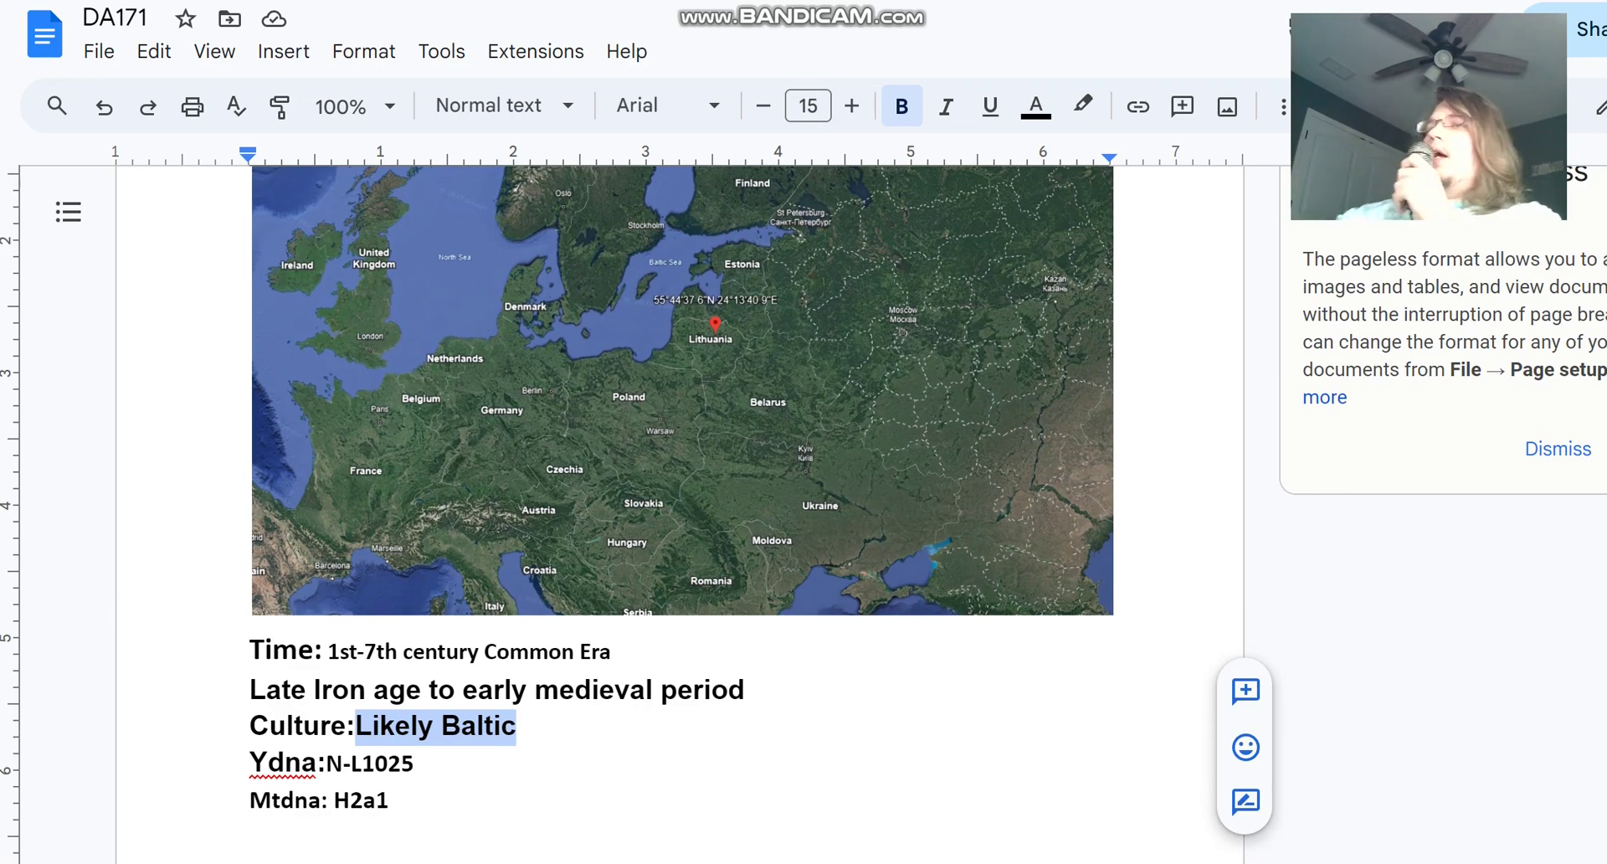
scroll(682, 389, "down", 2)
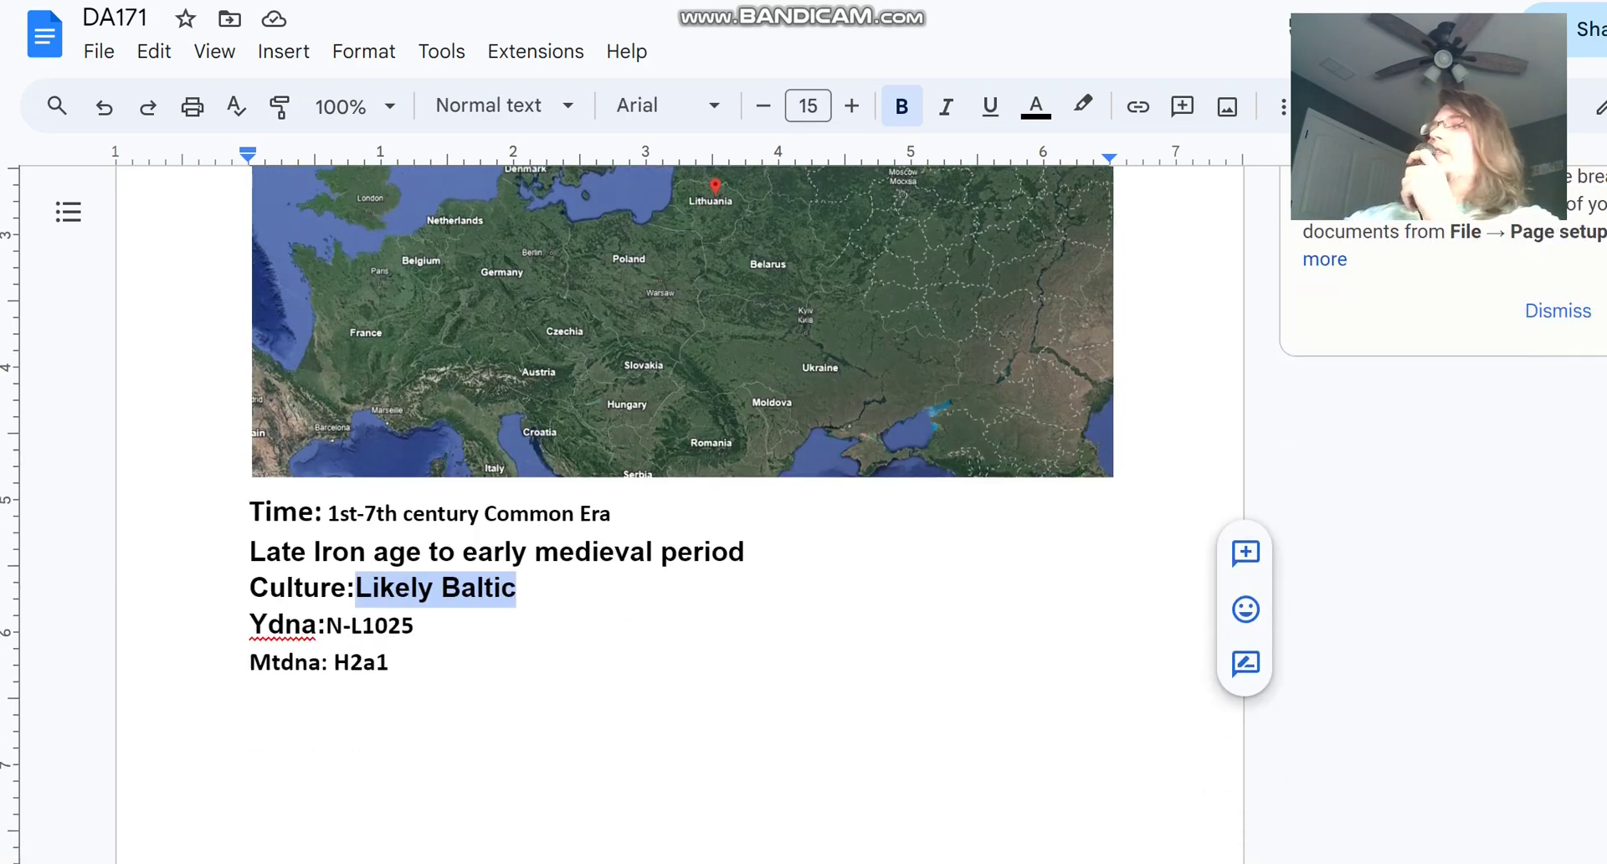
left_click_drag(326, 624, 430, 625)
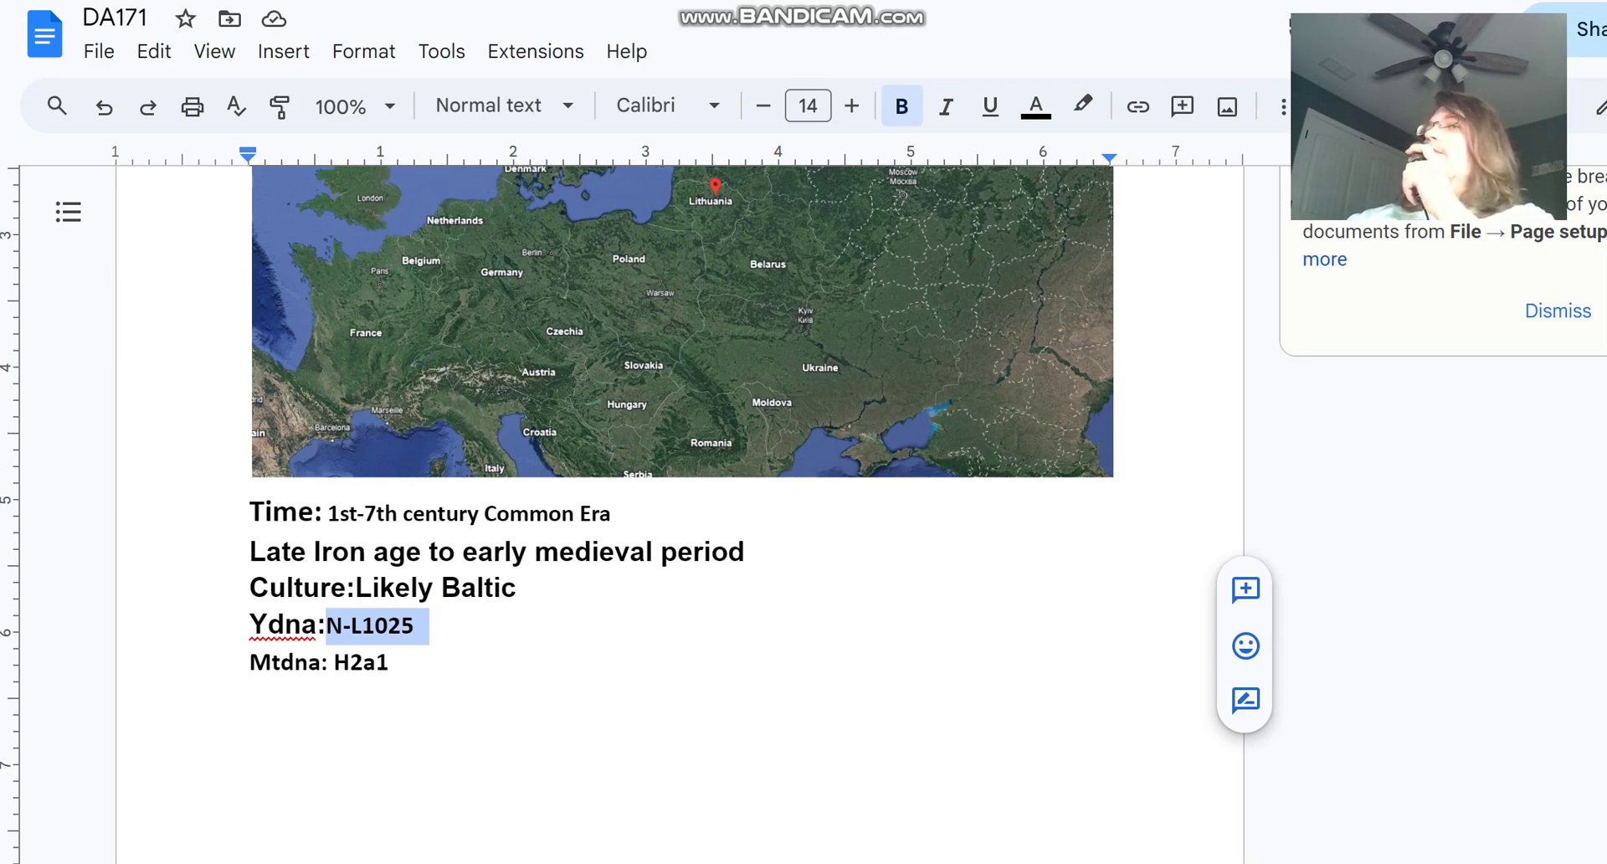
Step: Scroll past the N-L550 tree to the Appearance heading and facial reconstruction image
scroll(680, 502, "down", 10)
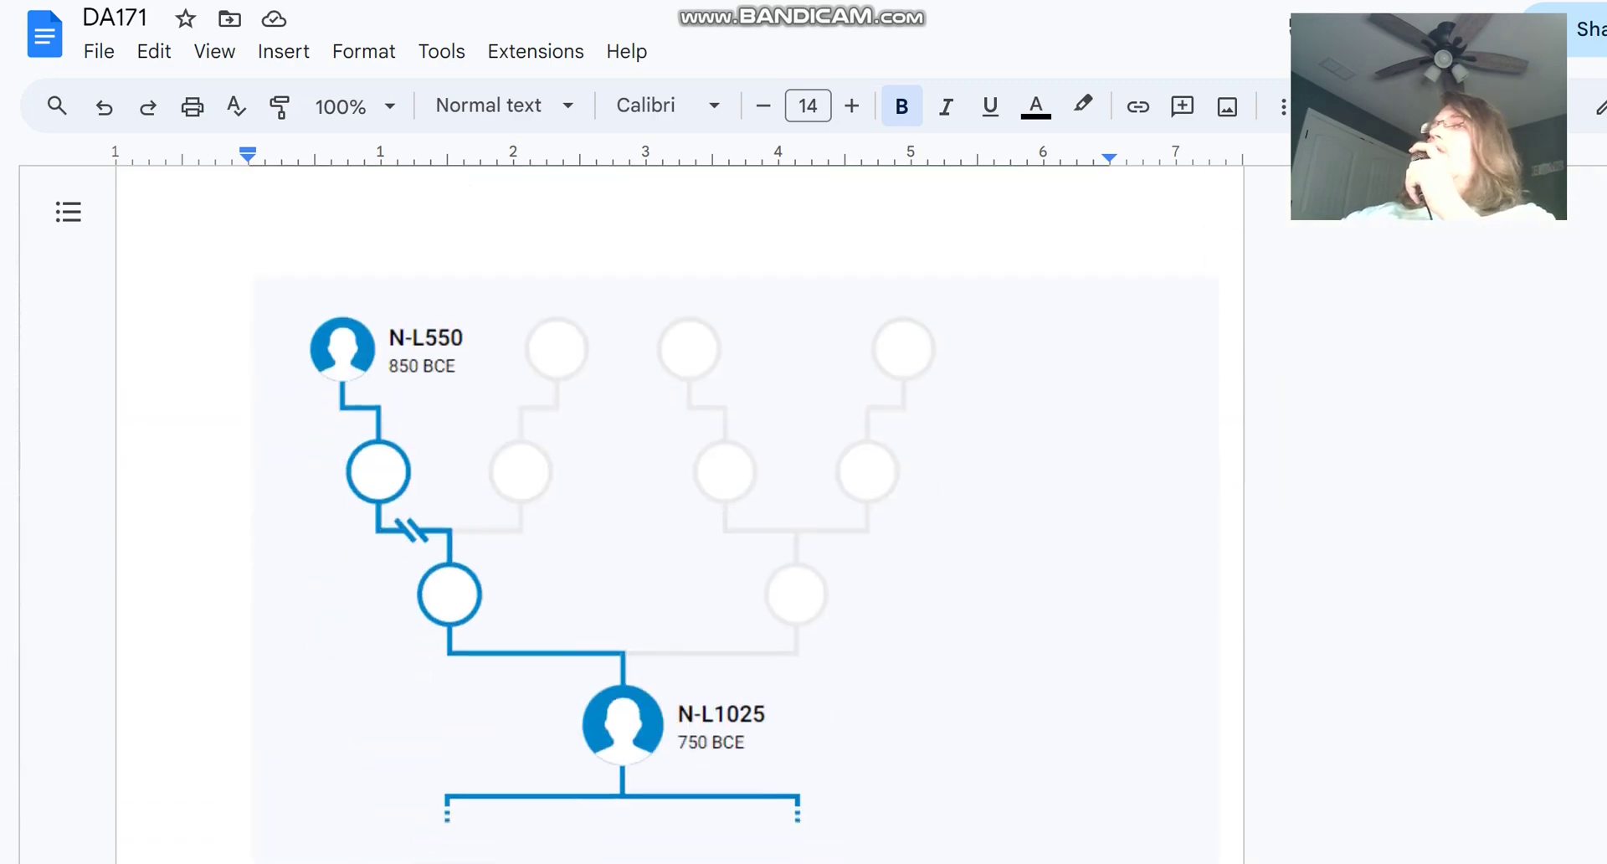
scroll(680, 503, "down", 3)
scroll(679, 502, "down", 2)
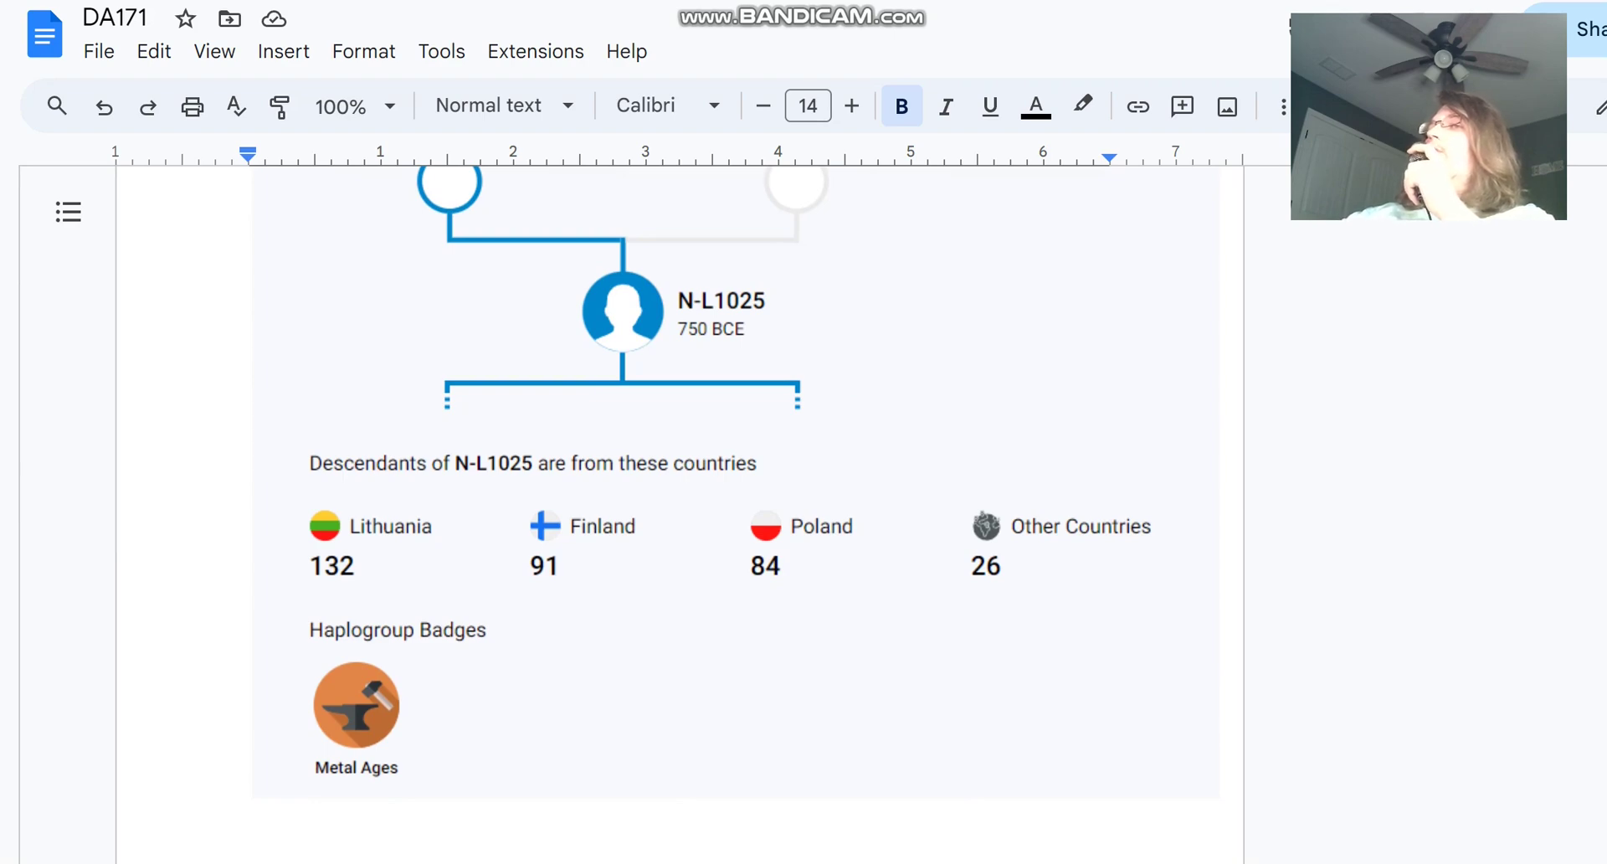
scroll(680, 502, "up", 15)
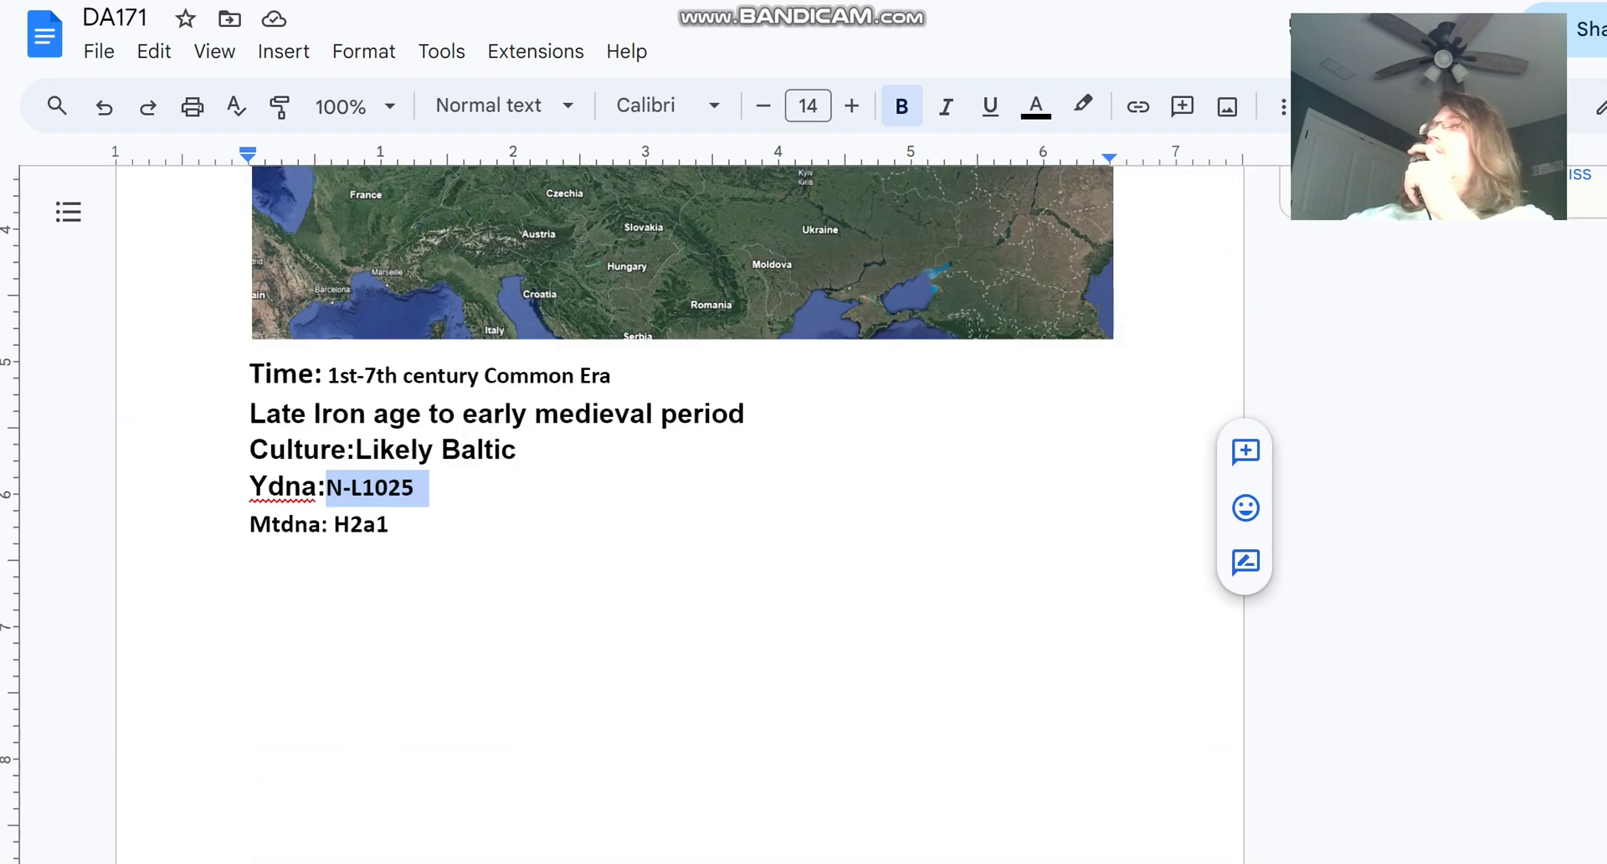
scroll(680, 503, "down", 10)
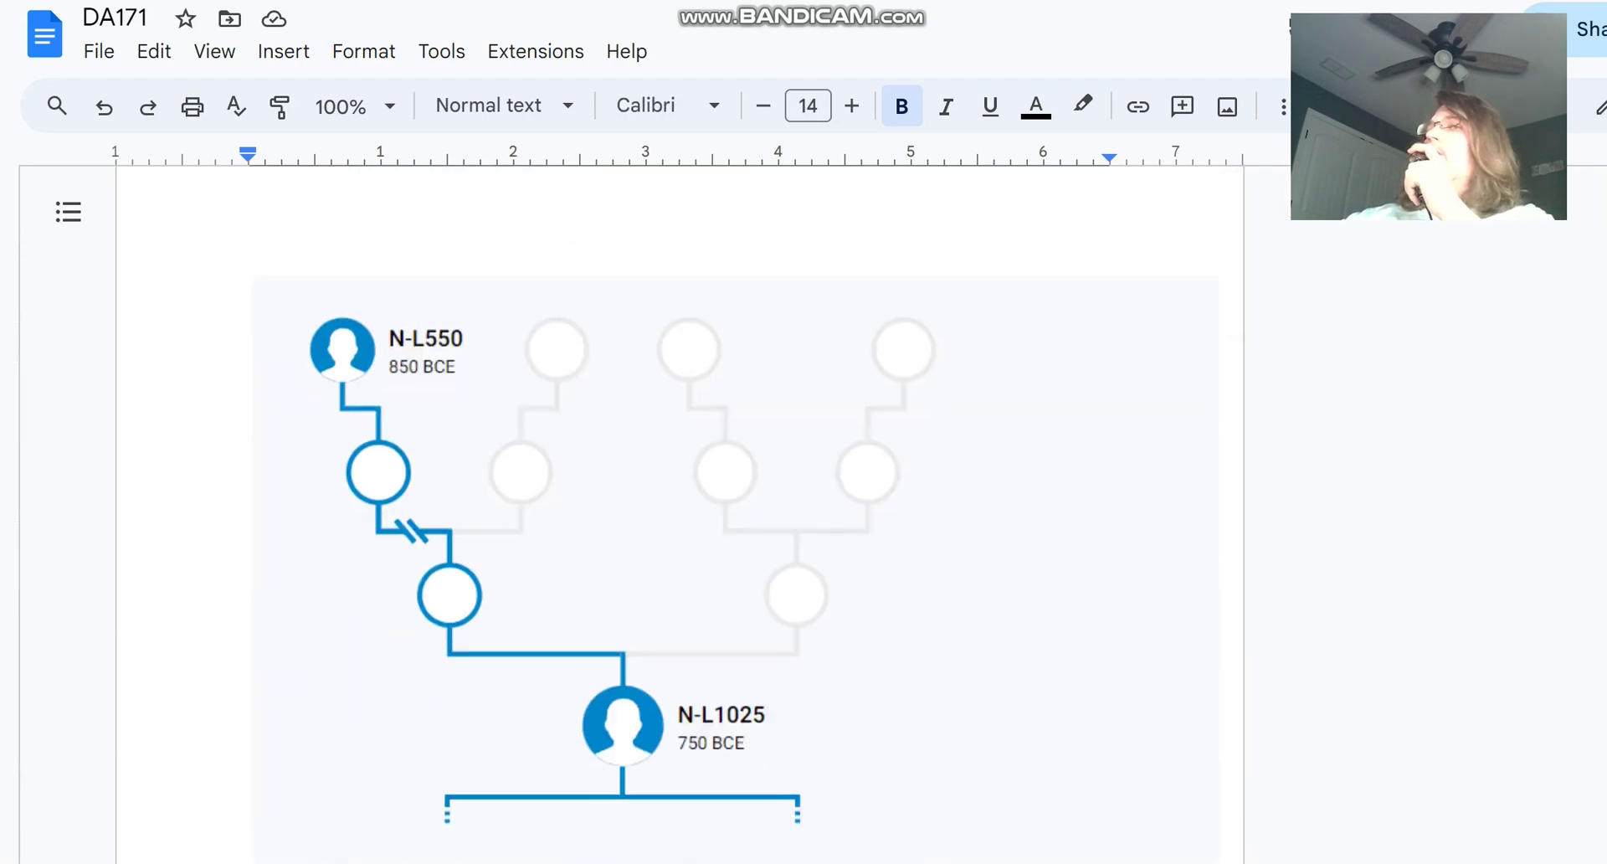
scroll(679, 502, "down", 3)
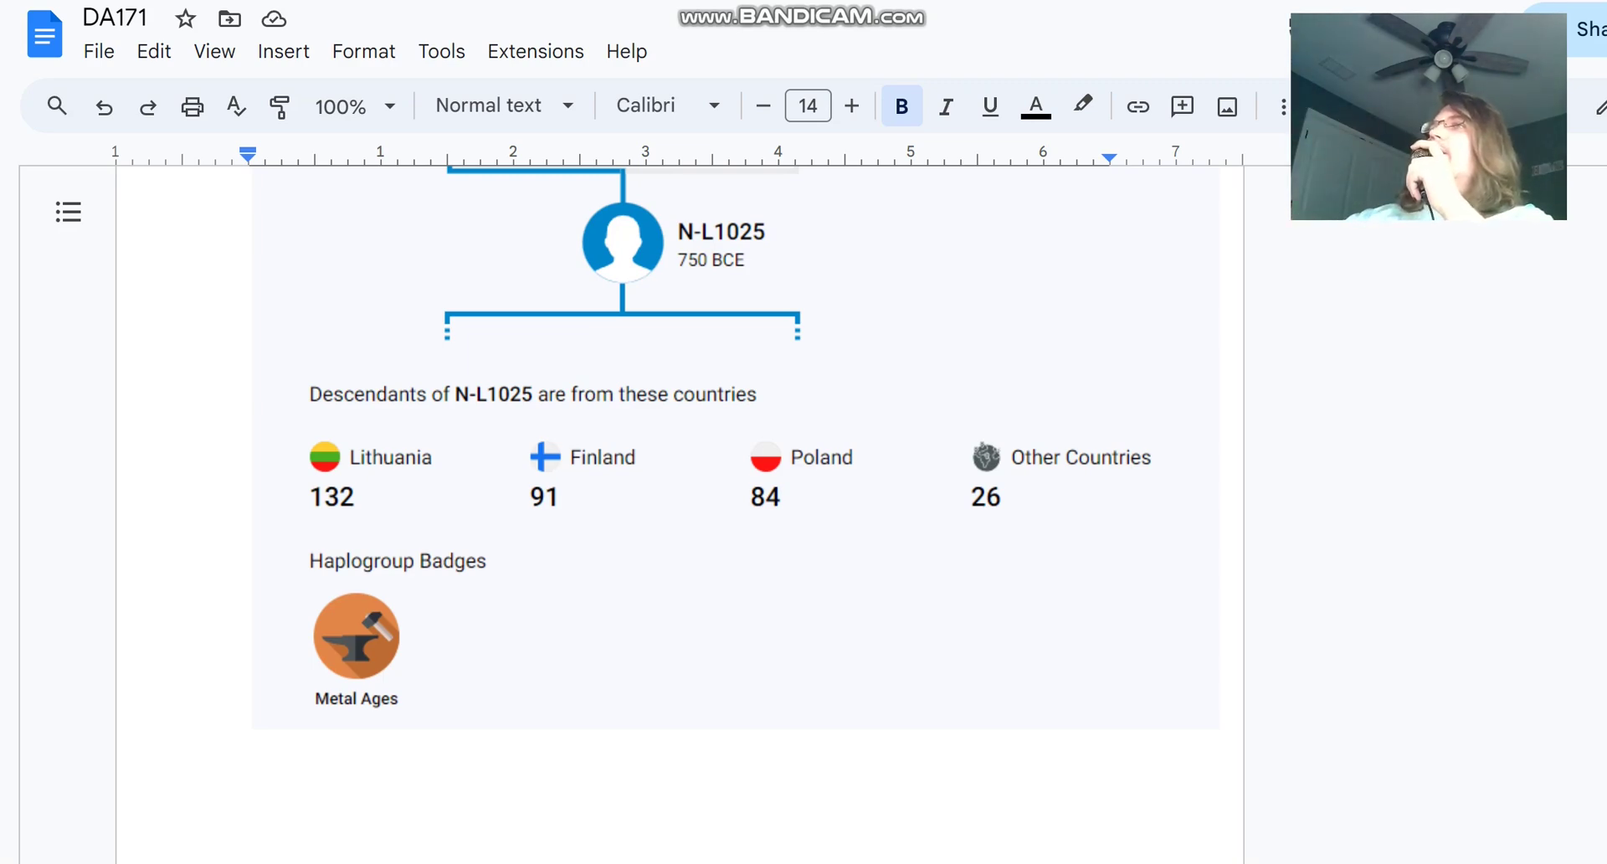
scroll(670, 502, "up", 7)
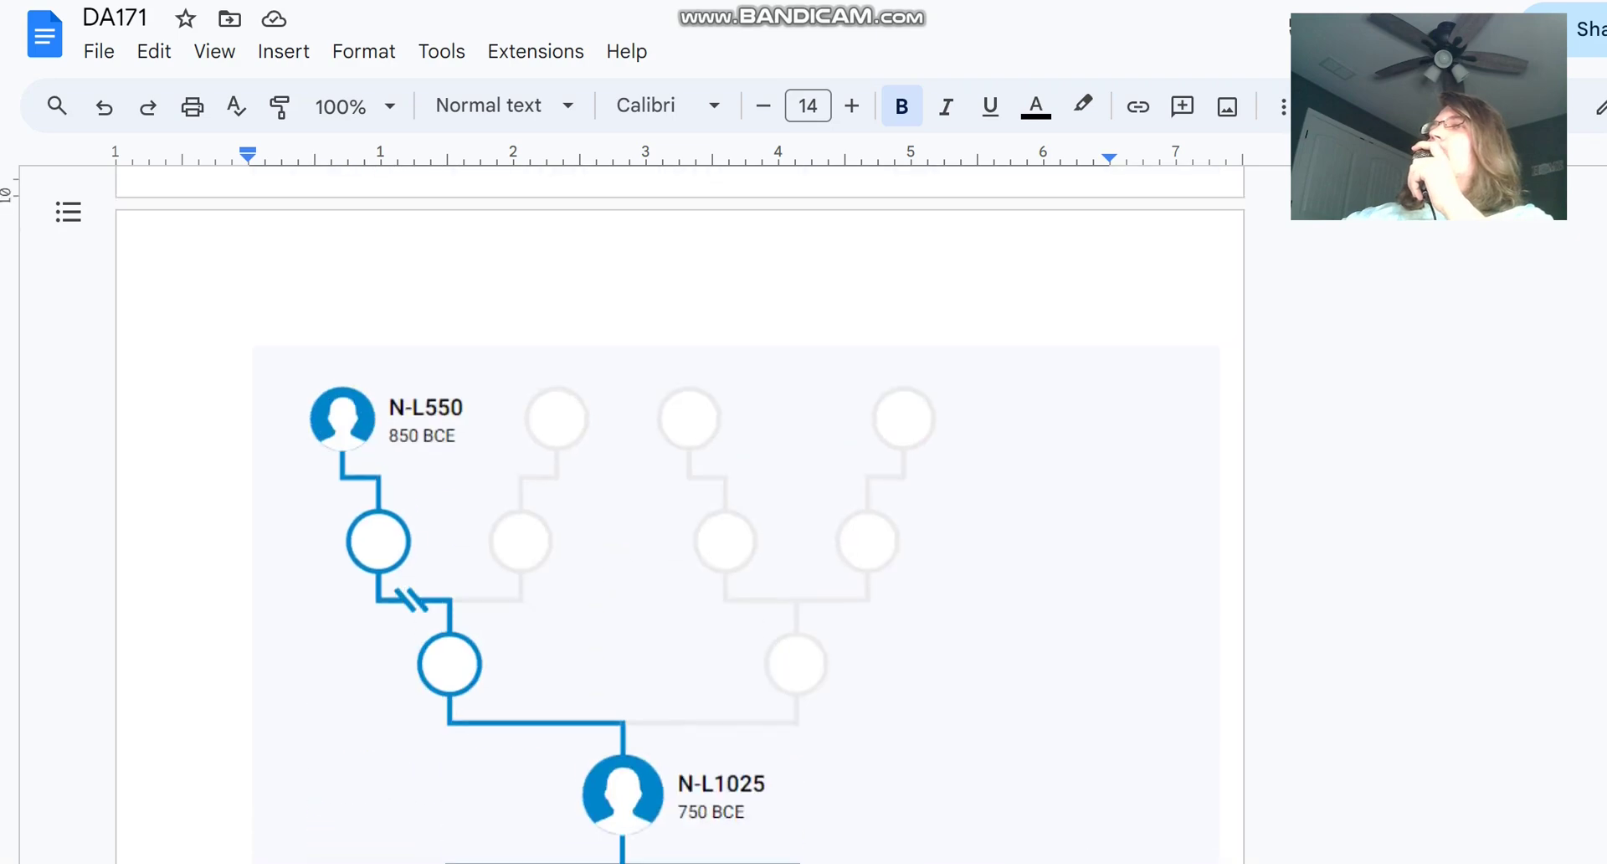
scroll(670, 502, "down", 4)
scroll(670, 503, "down", 3)
scroll(670, 502, "up", 3)
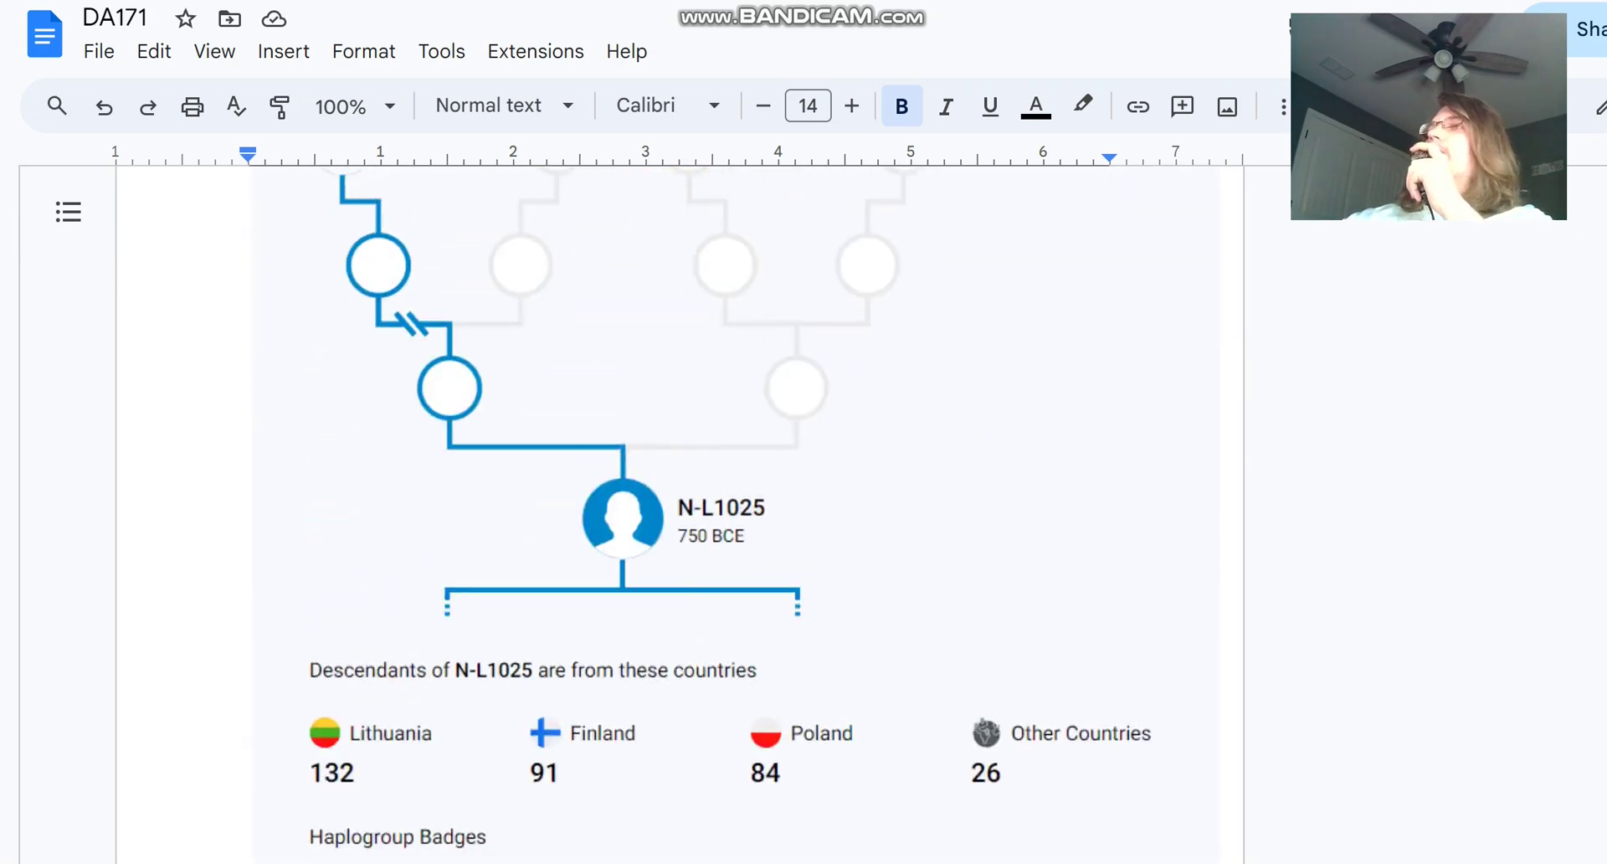
scroll(670, 502, "down", 10)
scroll(669, 502, "up", 7)
scroll(669, 502, "down", 1)
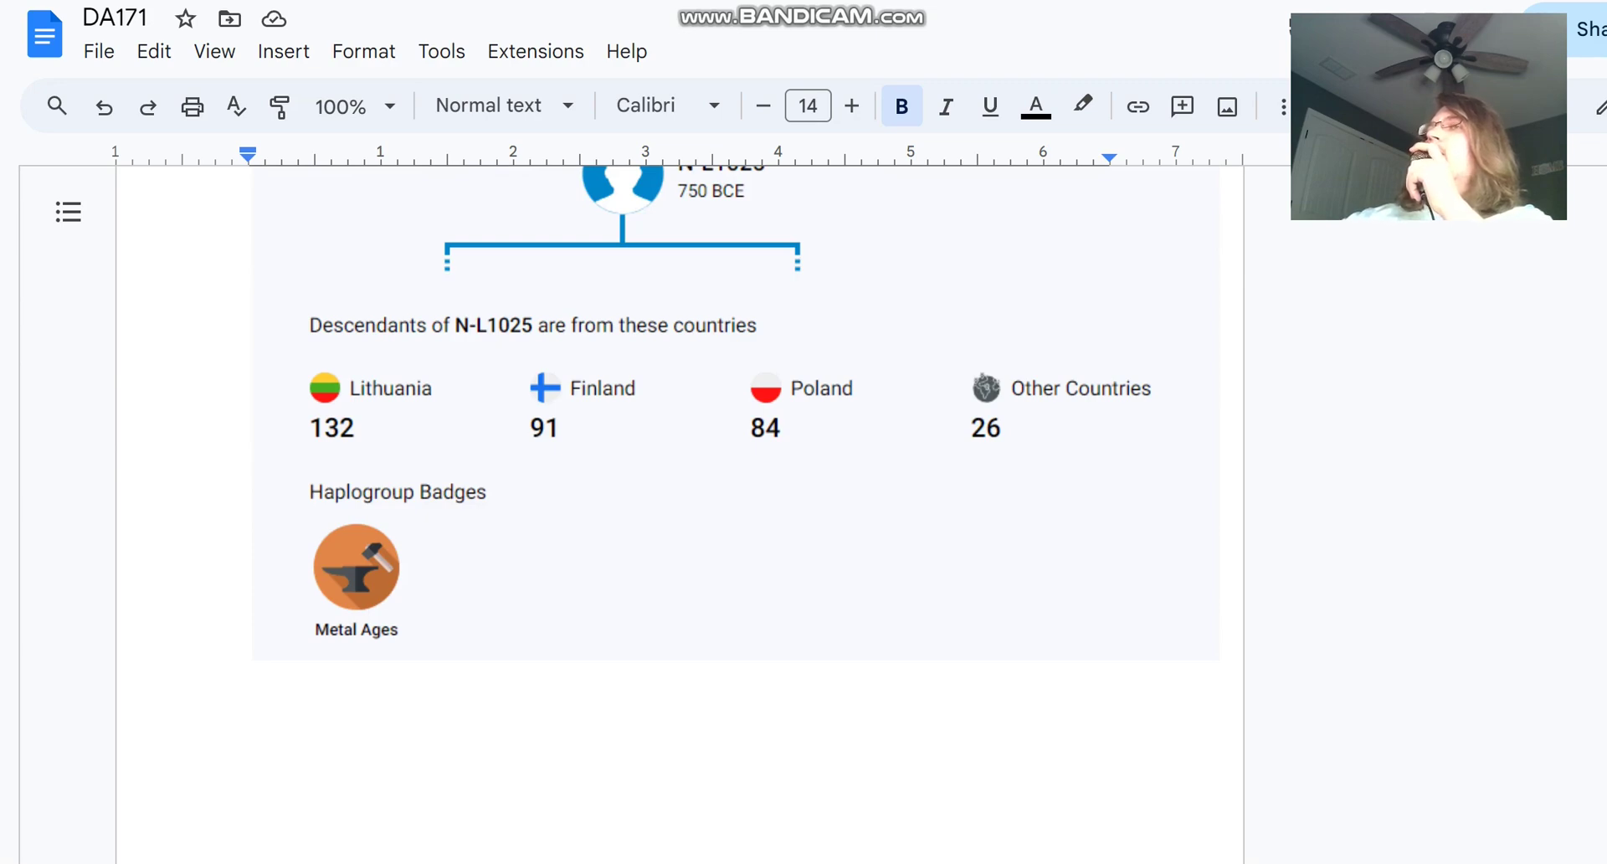
scroll(669, 503, "up", 8)
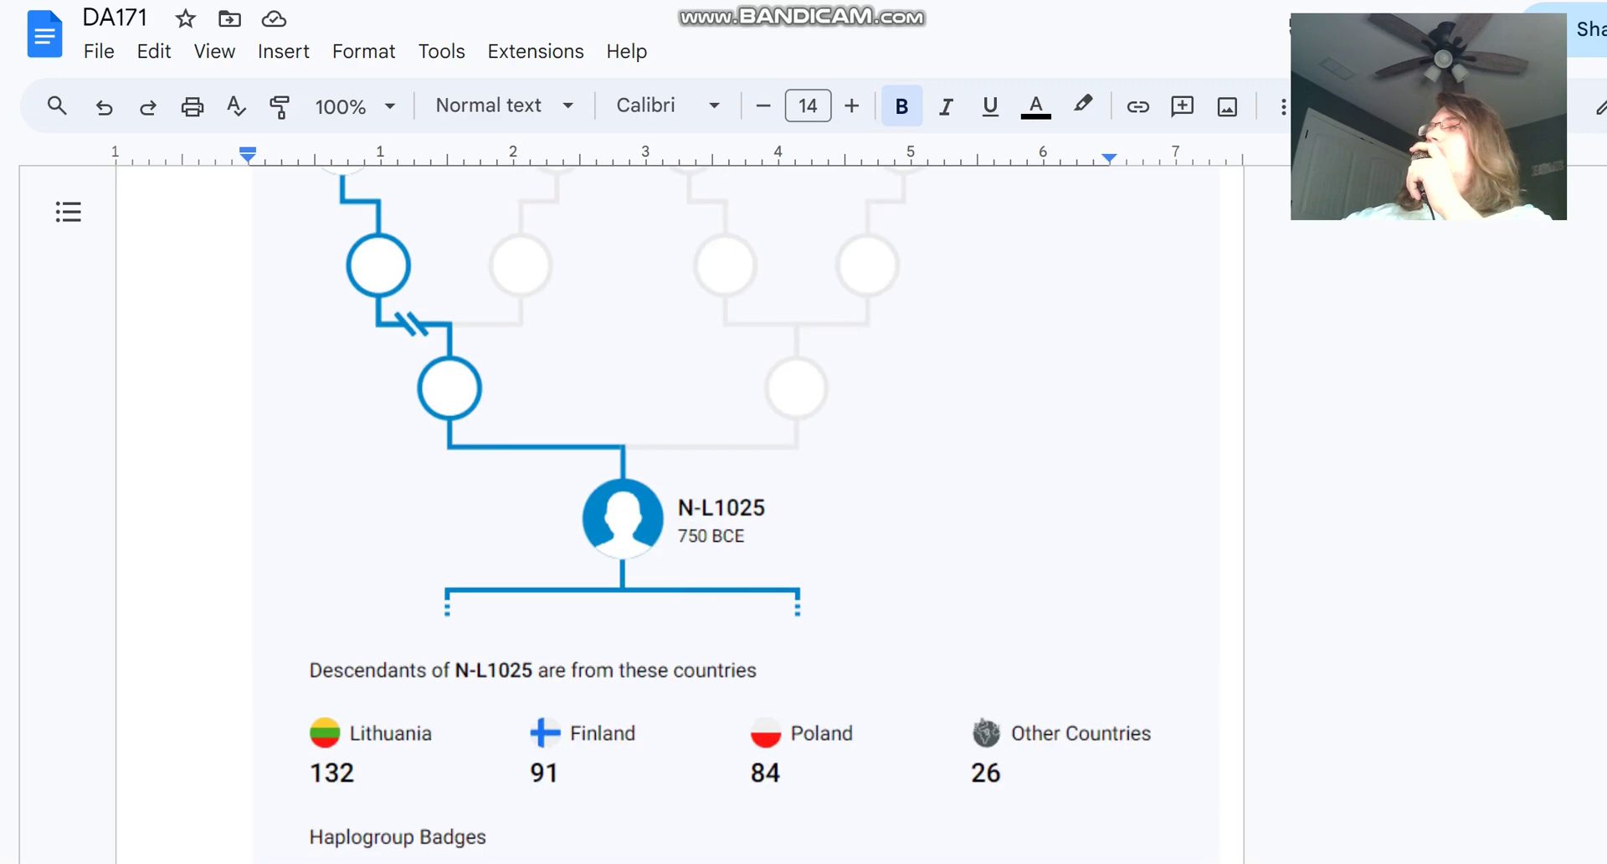
scroll(670, 502, "down", 3)
scroll(669, 503, "down", 10)
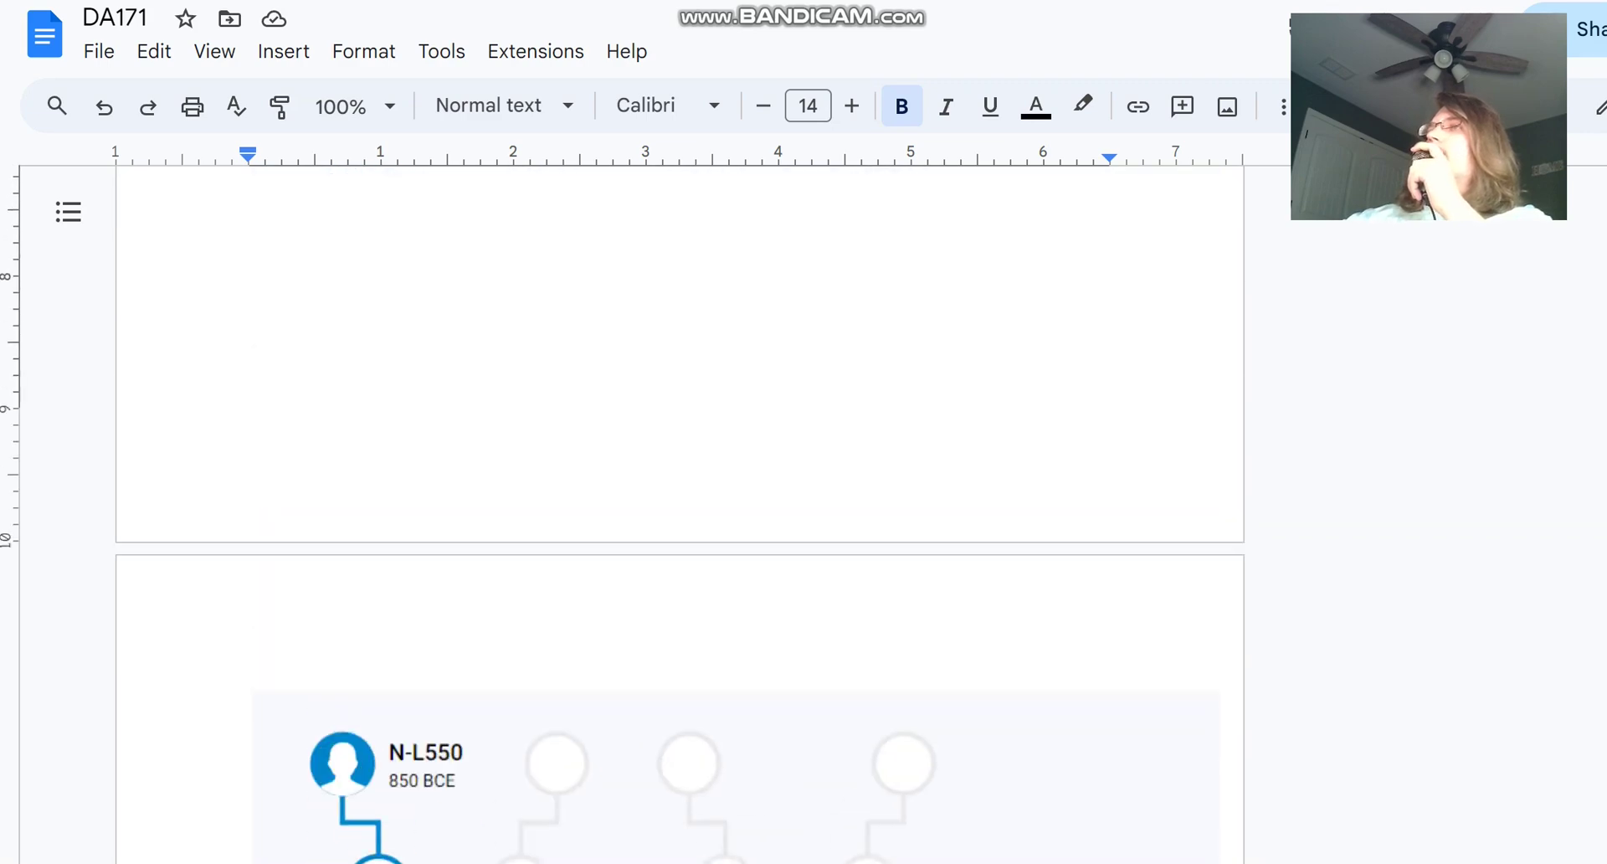
scroll(670, 503, "up", 15)
scroll(670, 502, "down", 15)
scroll(670, 502, "up", 6)
scroll(669, 502, "down", 10)
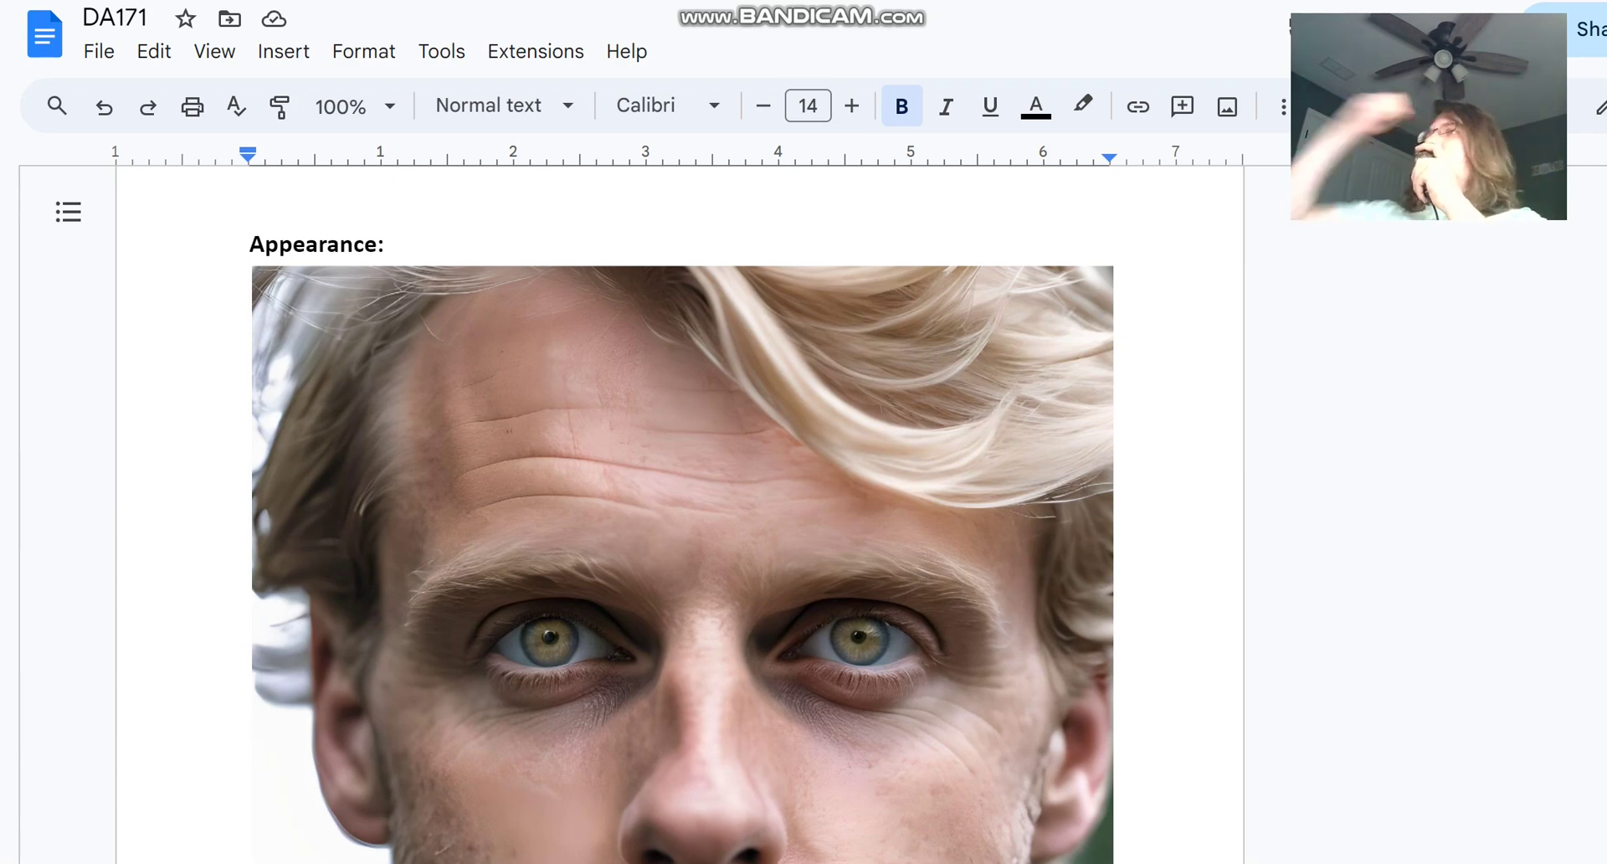
scroll(683, 514, "down", 3)
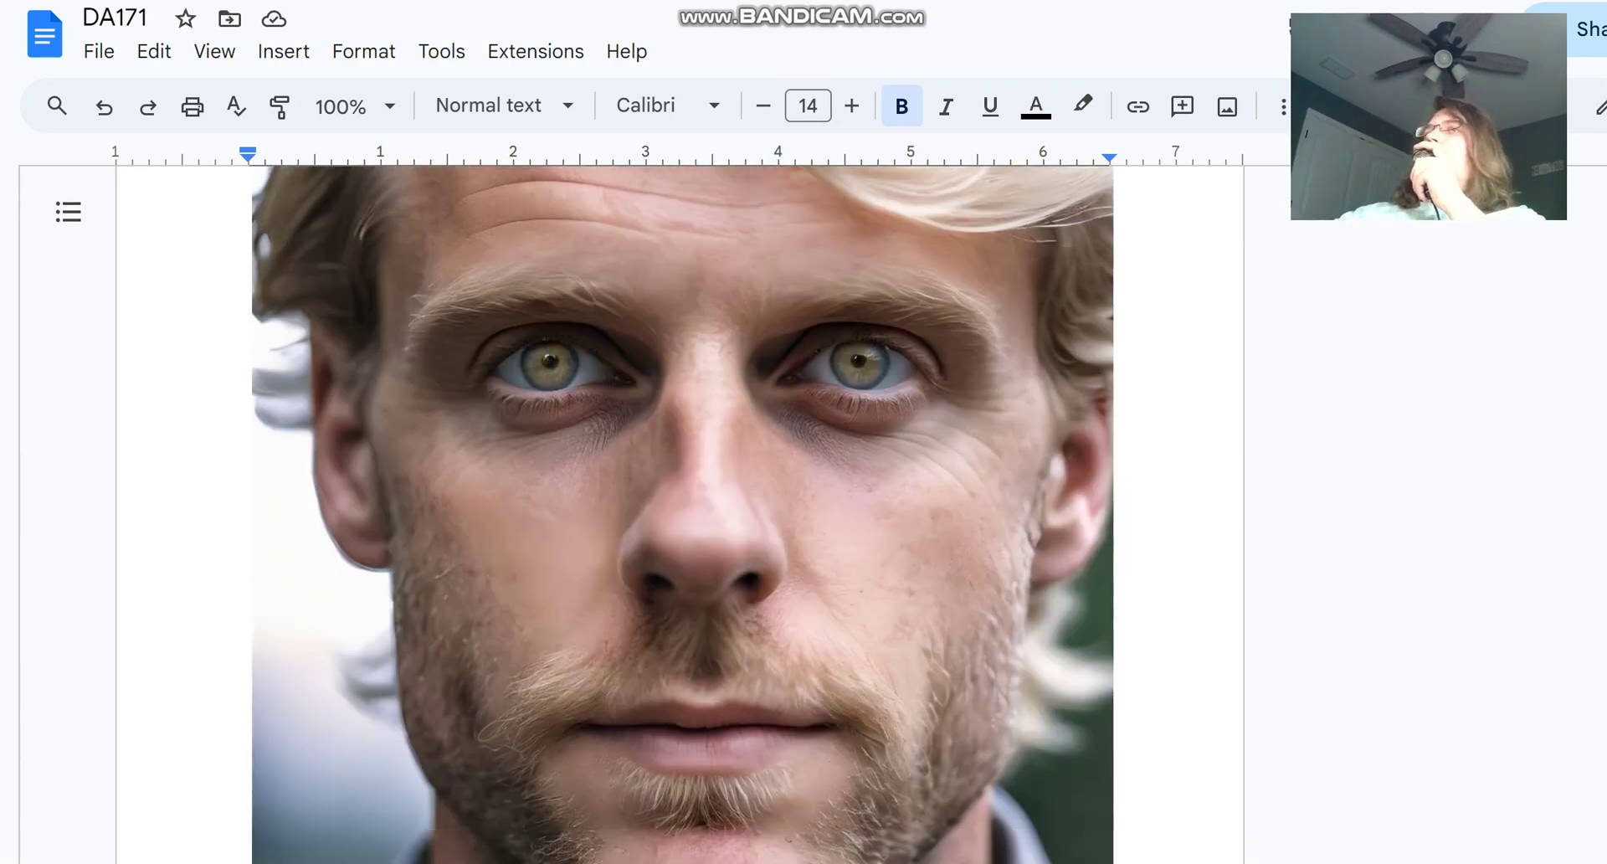
scroll(682, 515, "up", 3)
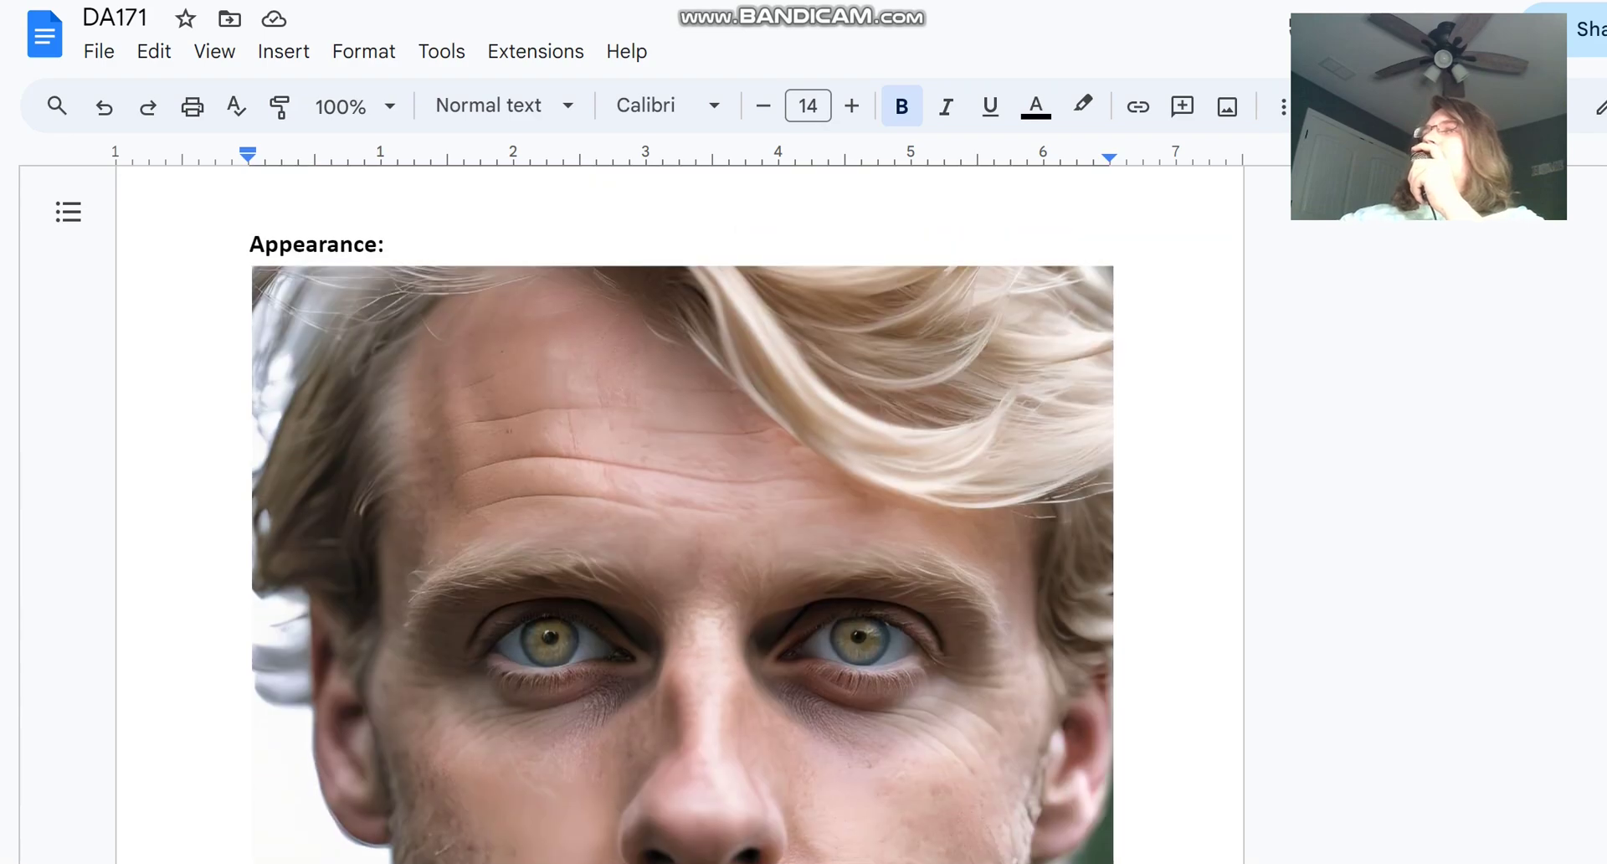
scroll(682, 515, "down", 4)
scroll(682, 515, "down", 3)
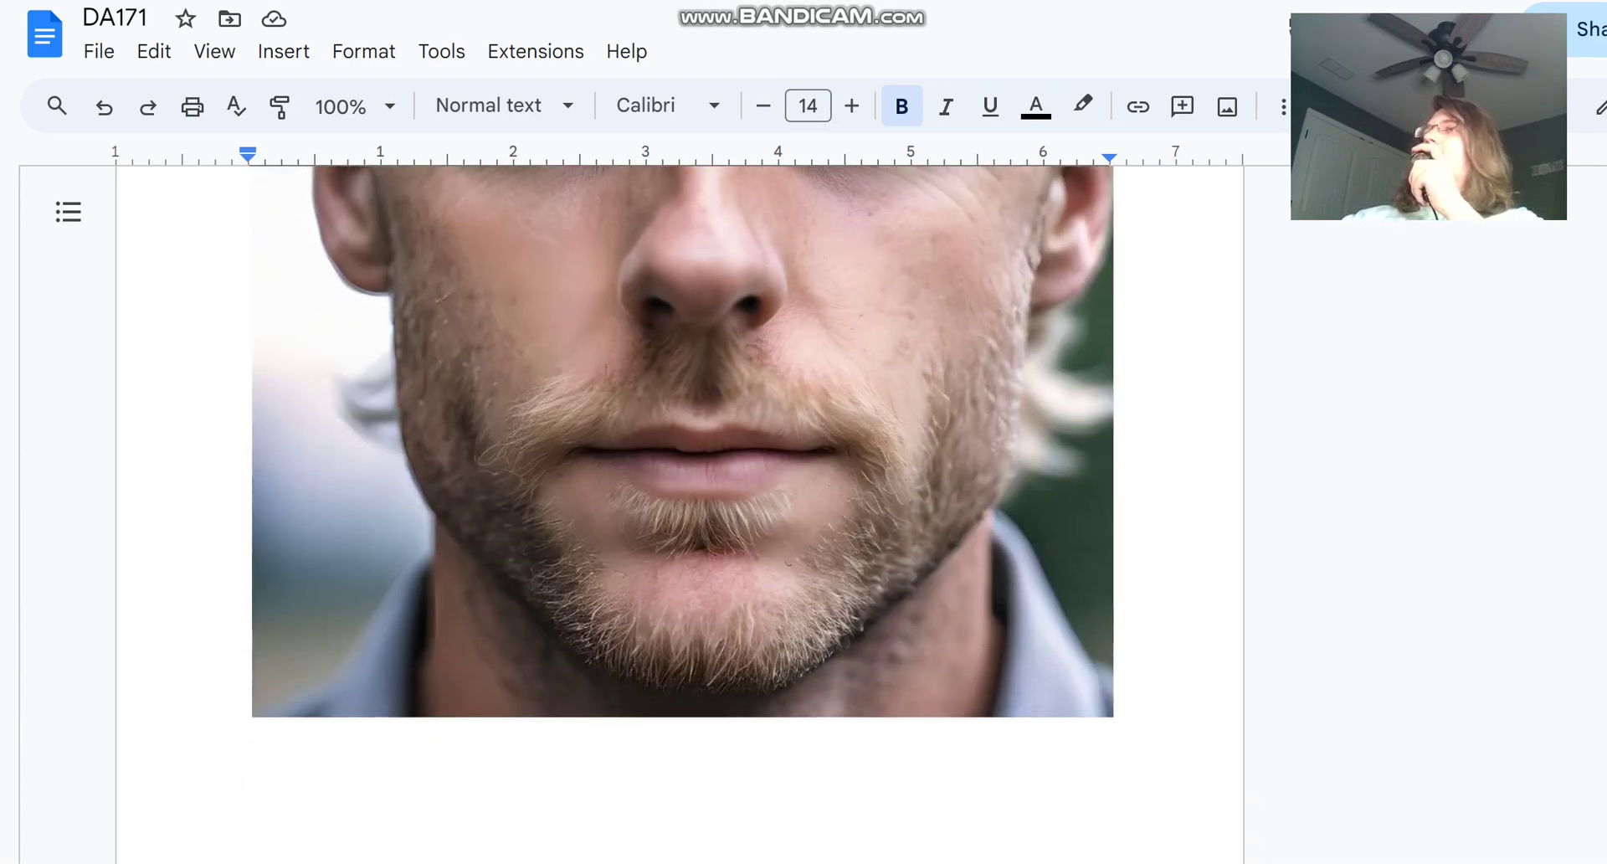
scroll(682, 515, "up", 4)
scroll(682, 515, "down", 1)
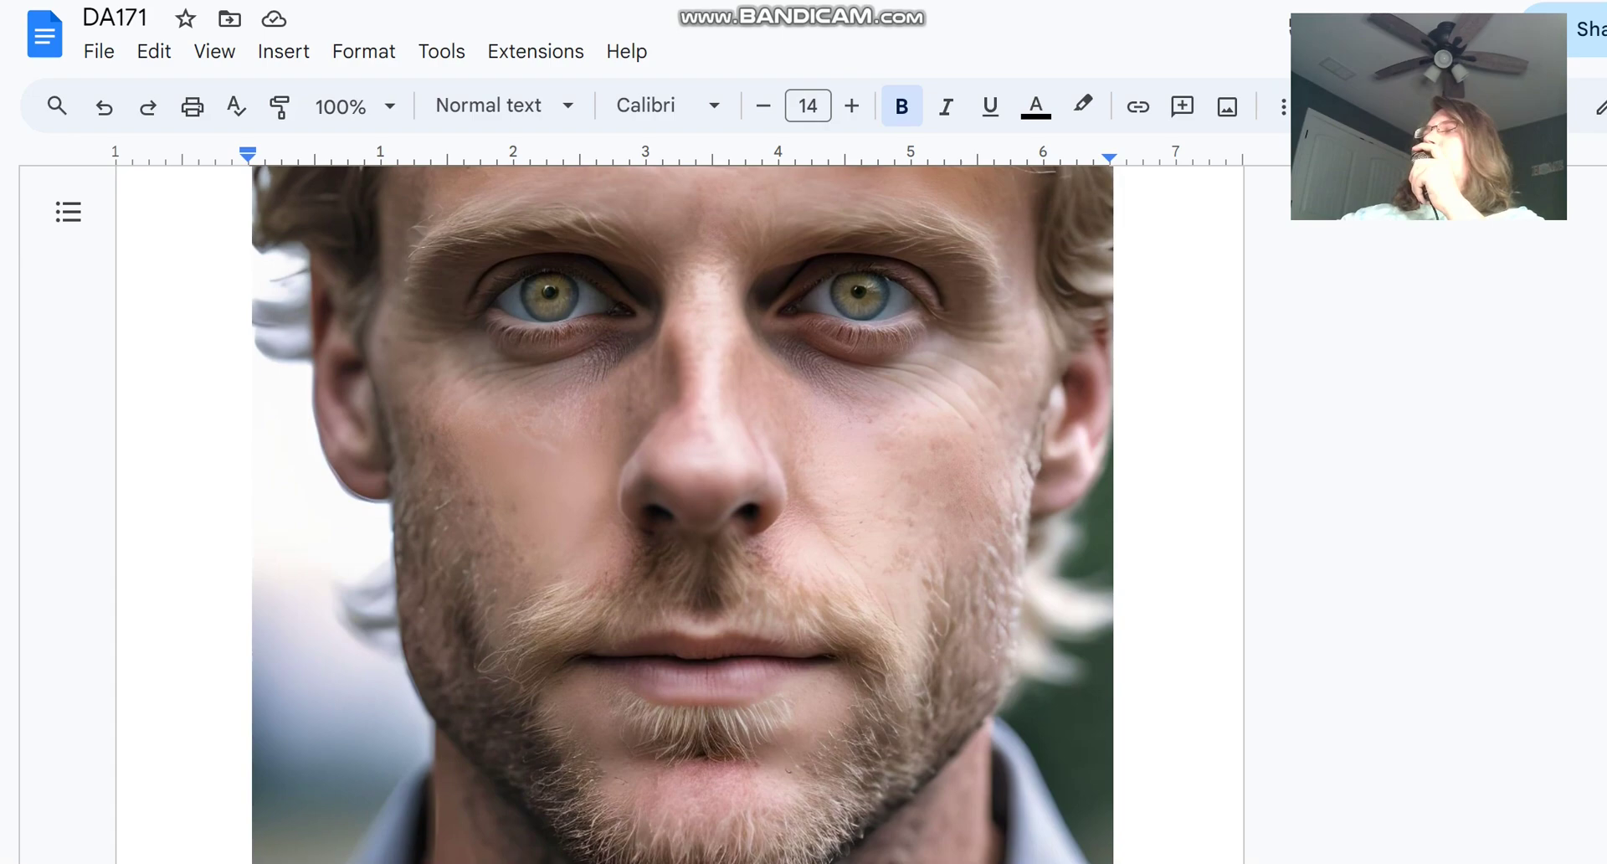
scroll(682, 515, "up", 6)
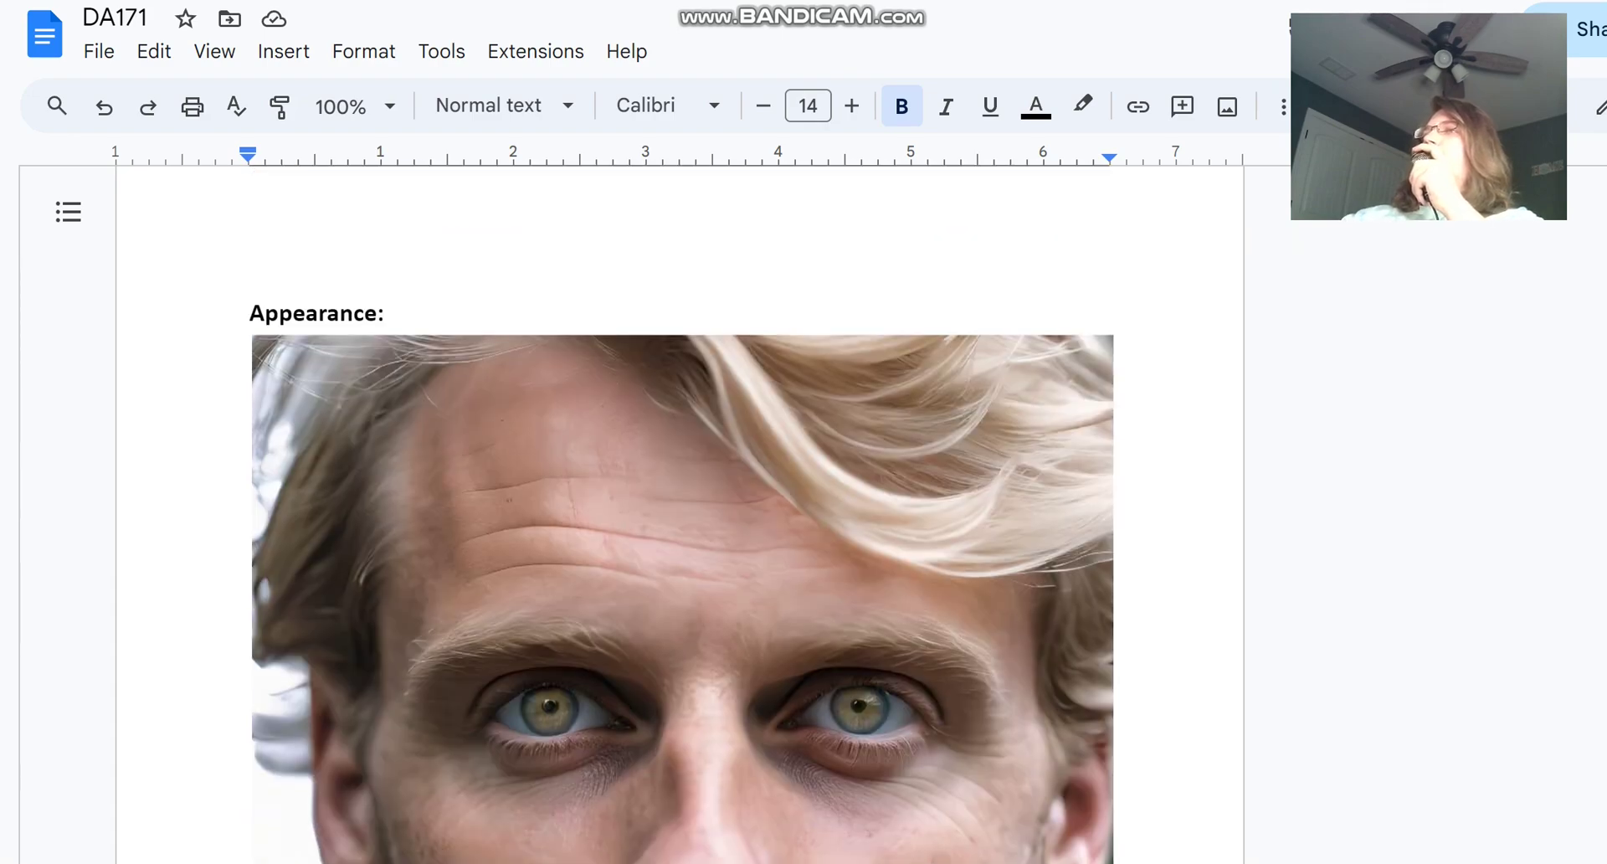
mouse_move(1020, 863)
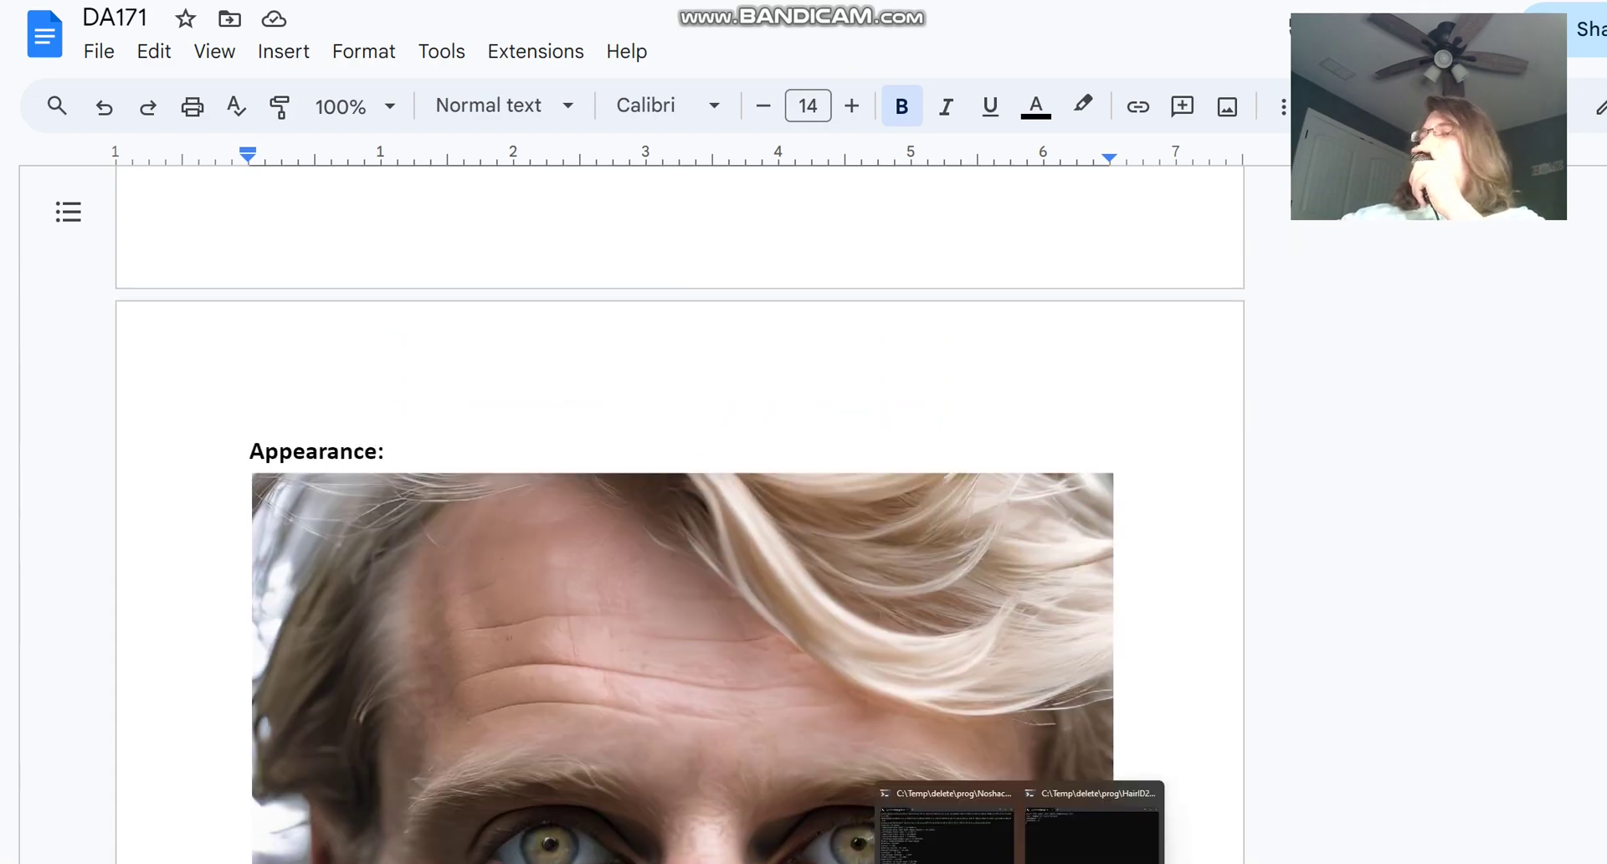
Step: Place the Nashakot estimates beside the document and highlight each eye colour likelihood
left_click(946, 829)
left_click_drag(488, 30, 927, 149)
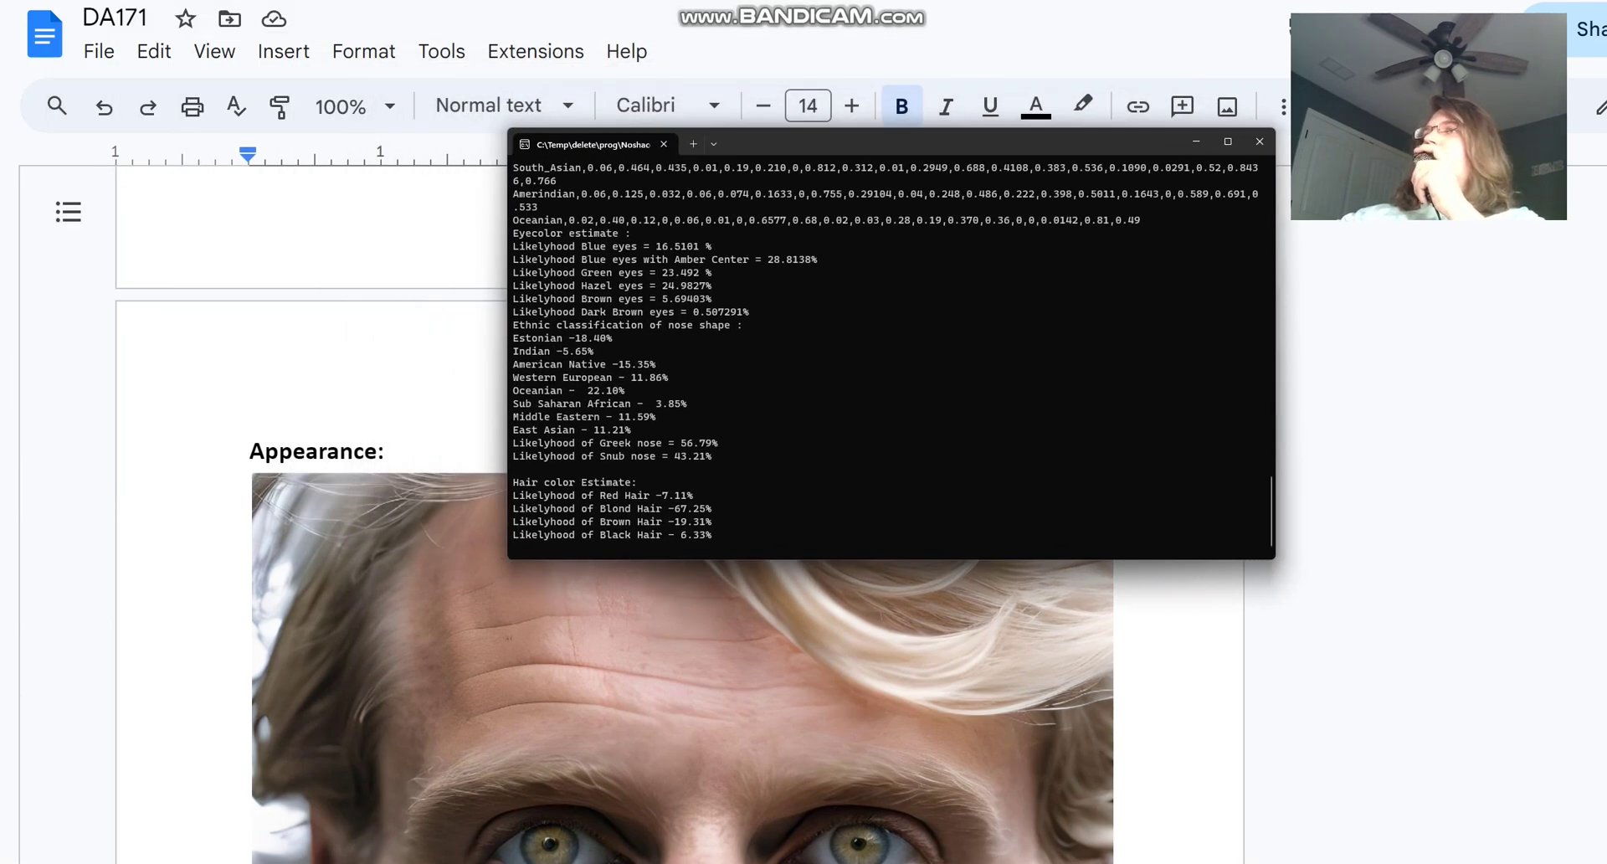
left_click_drag(576, 259, 879, 259)
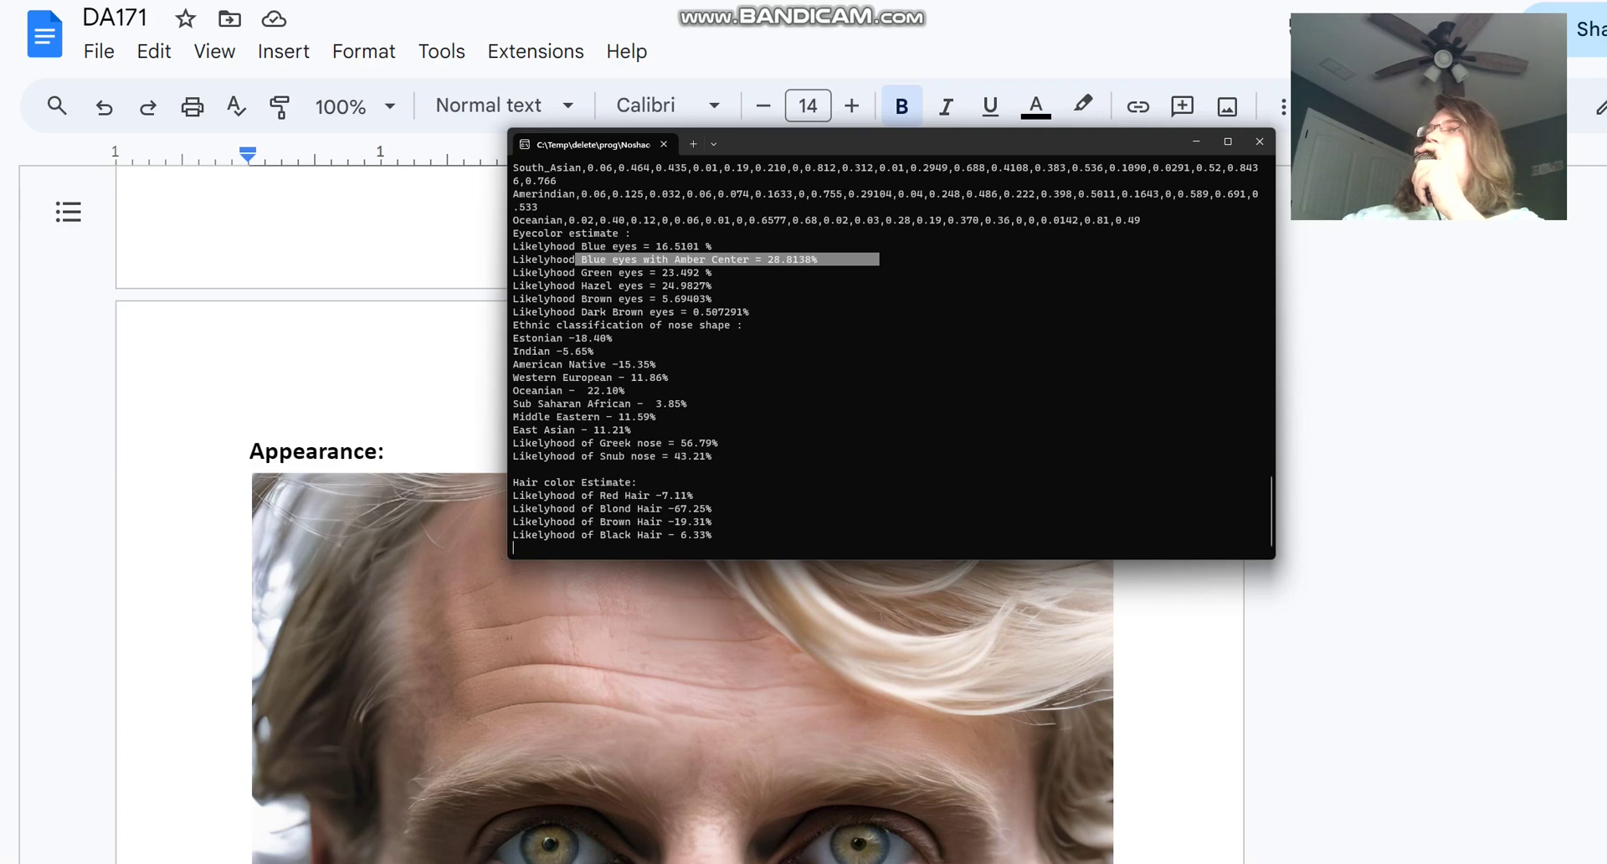
left_click_drag(755, 285, 550, 285)
left_click_drag(730, 272, 581, 272)
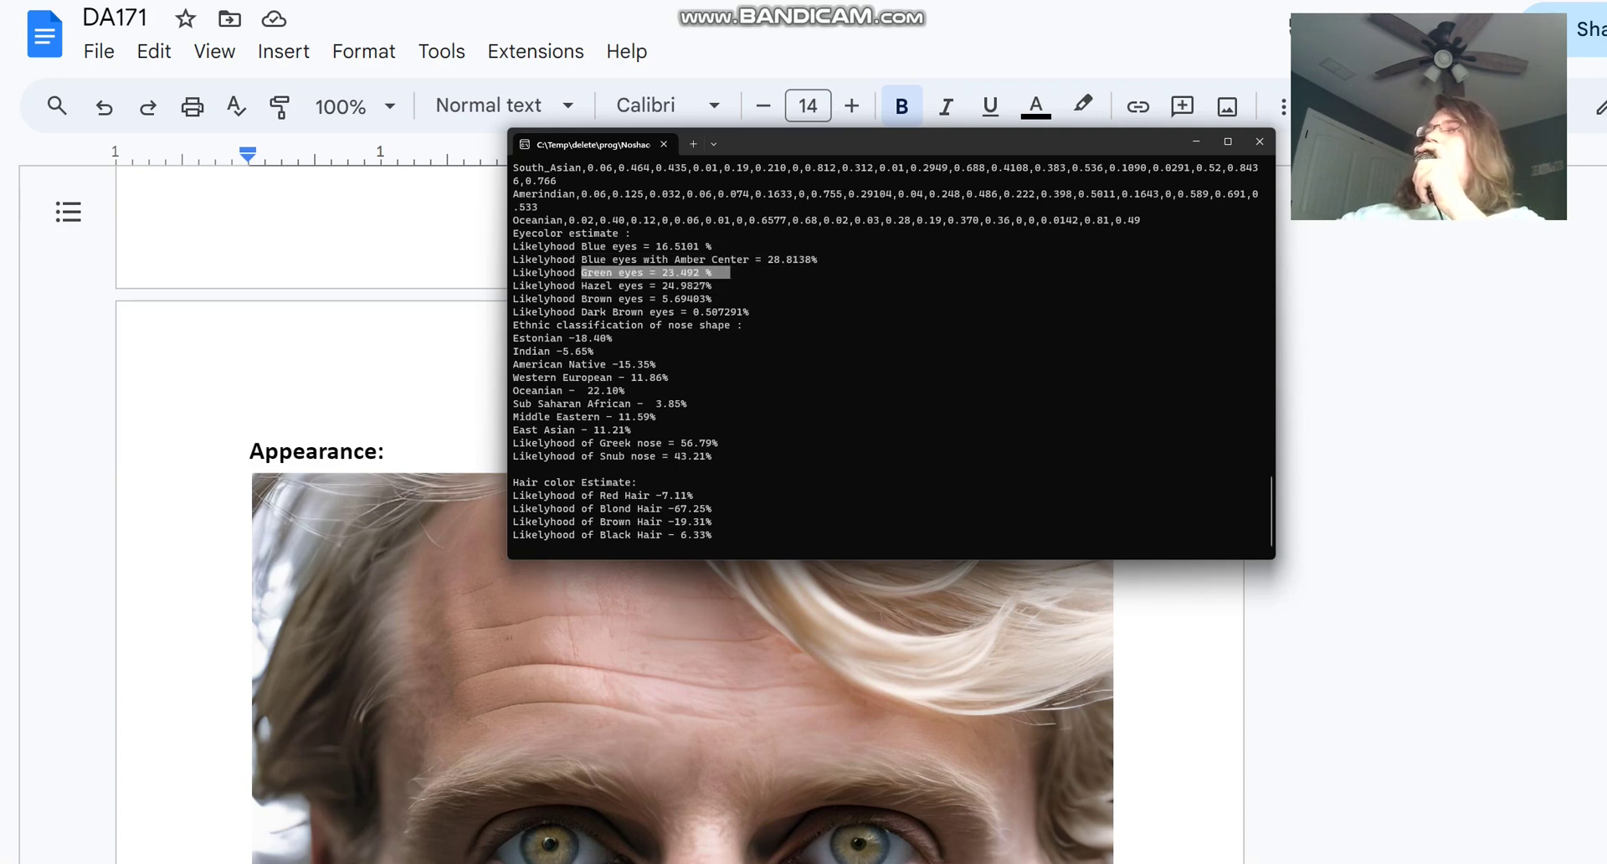
left_click_drag(730, 246, 580, 246)
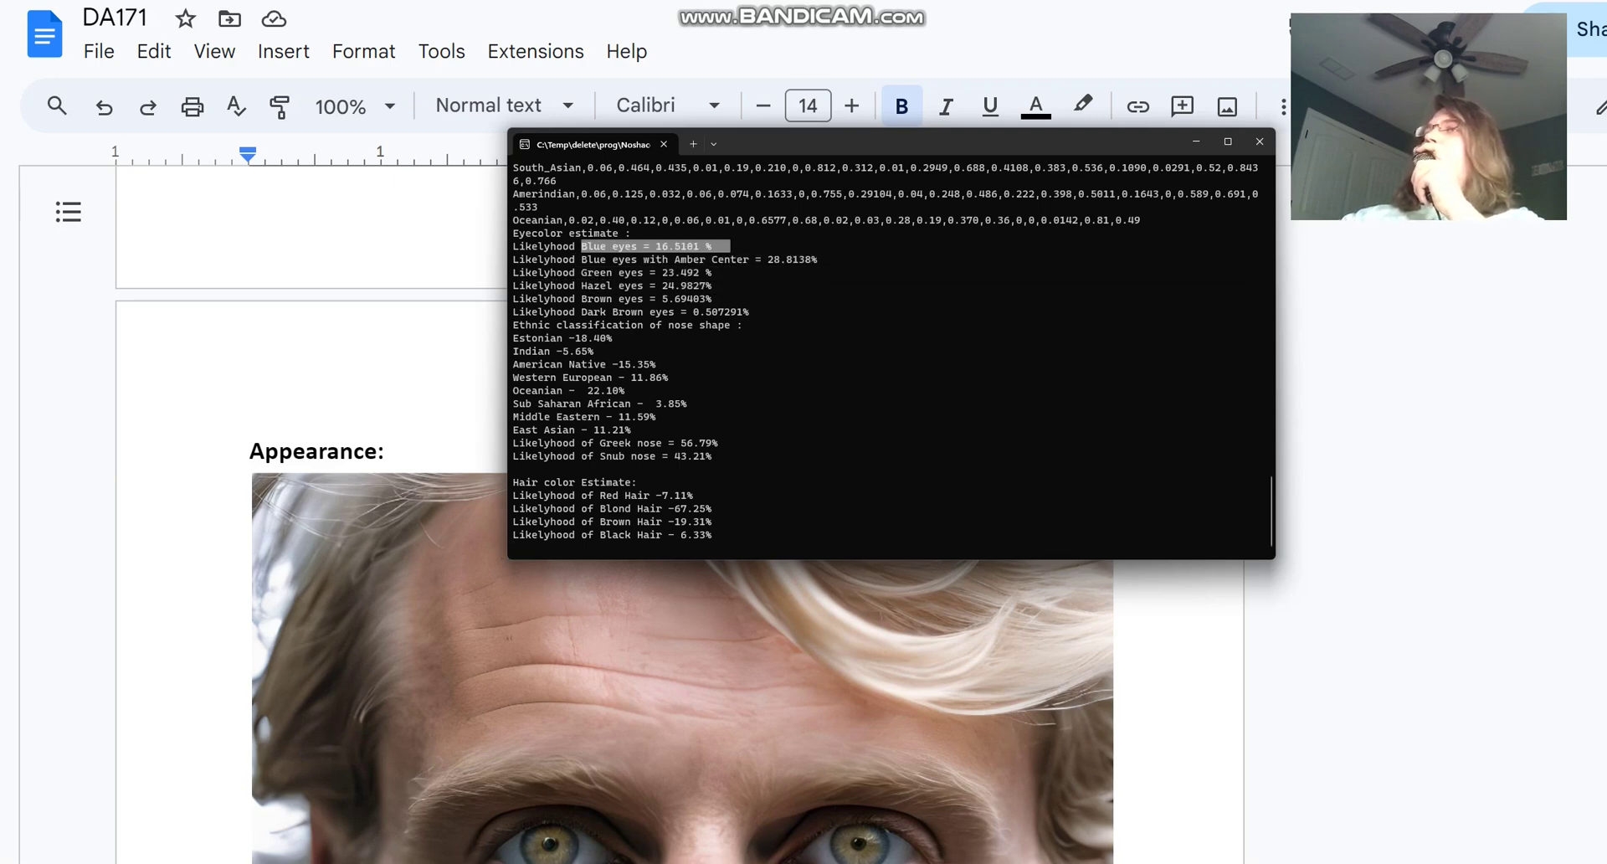
left_click_drag(730, 299, 576, 298)
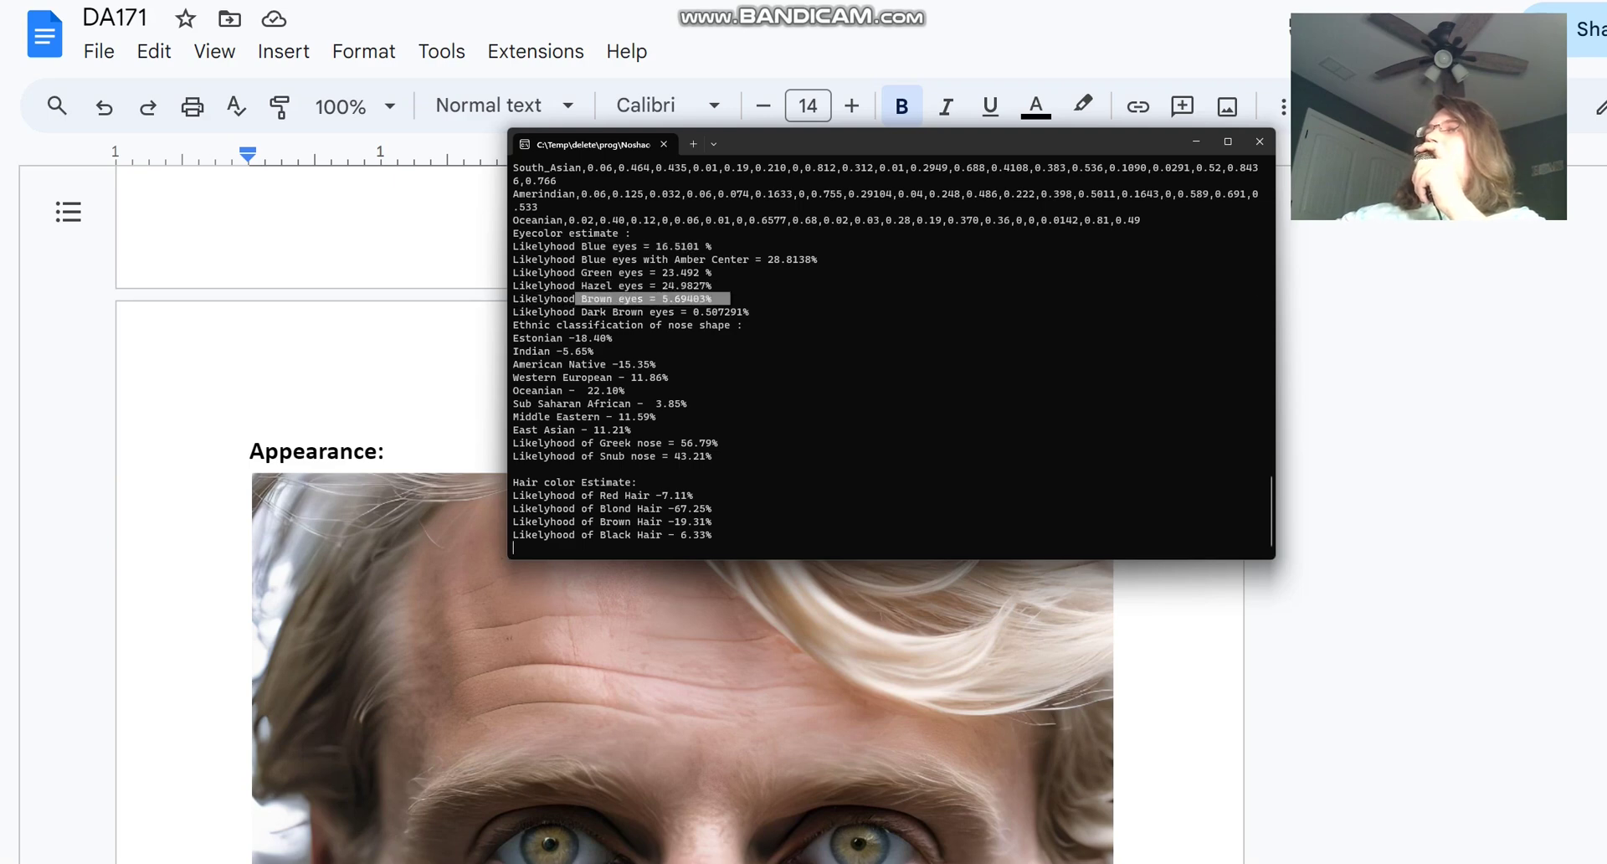
left_click_drag(791, 312, 675, 312)
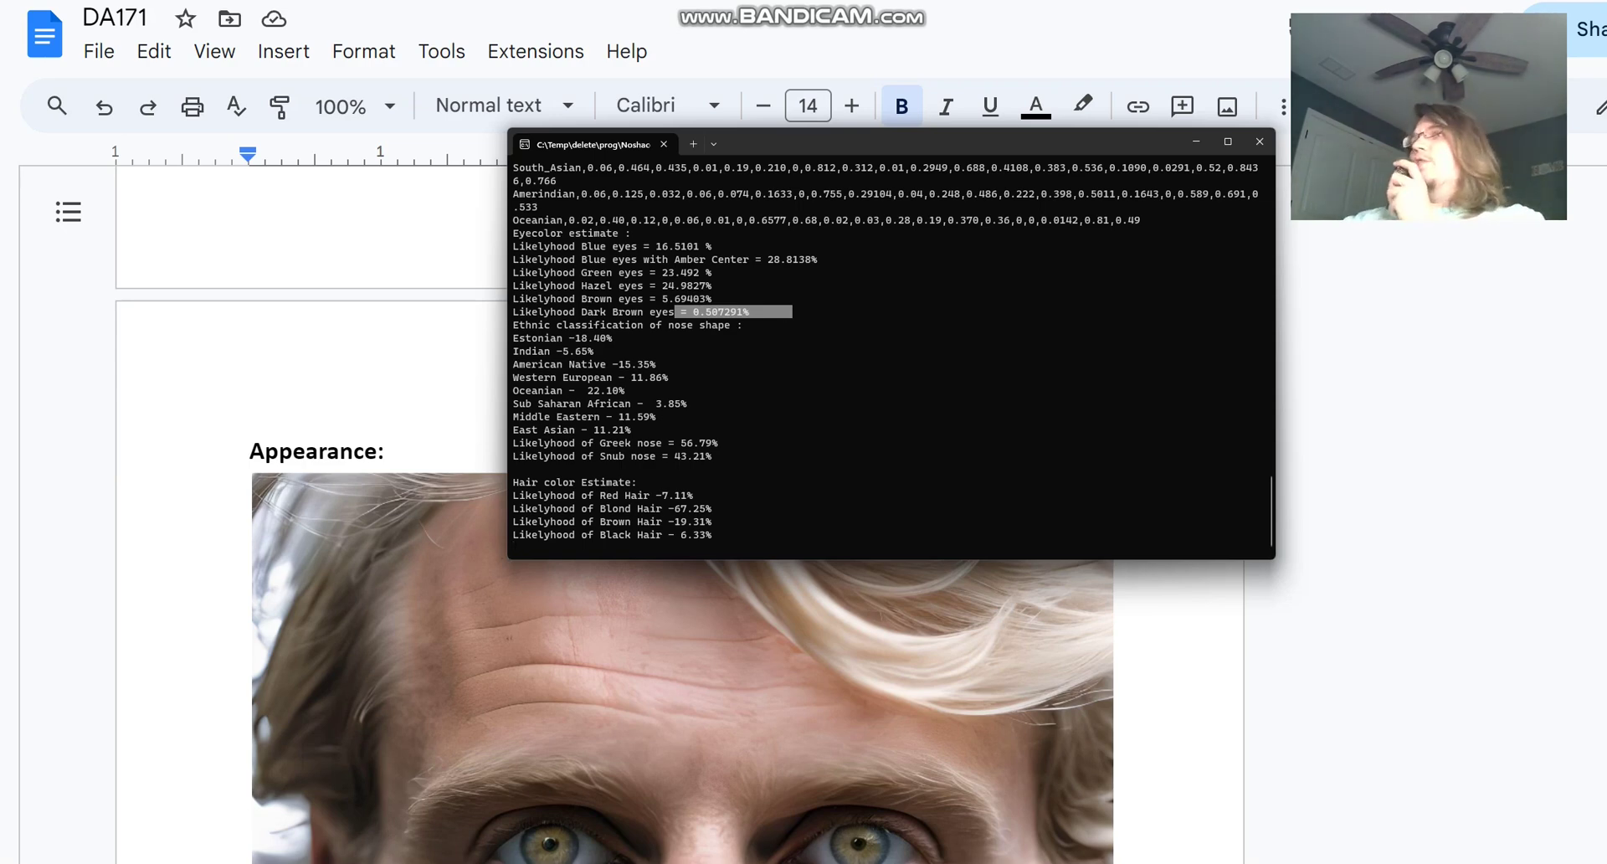
Step: Copy the hair colour estimate block: blond 67.25%, brown 19.31%, red 7.11%, black 6.33%
mouse_move(575, 508)
left_mouse_down()
mouse_move(729, 508)
mouse_move(581, 522)
left_mouse_up()
left_click_drag(729, 495, 544, 495)
left_click_drag(729, 535, 512, 521)
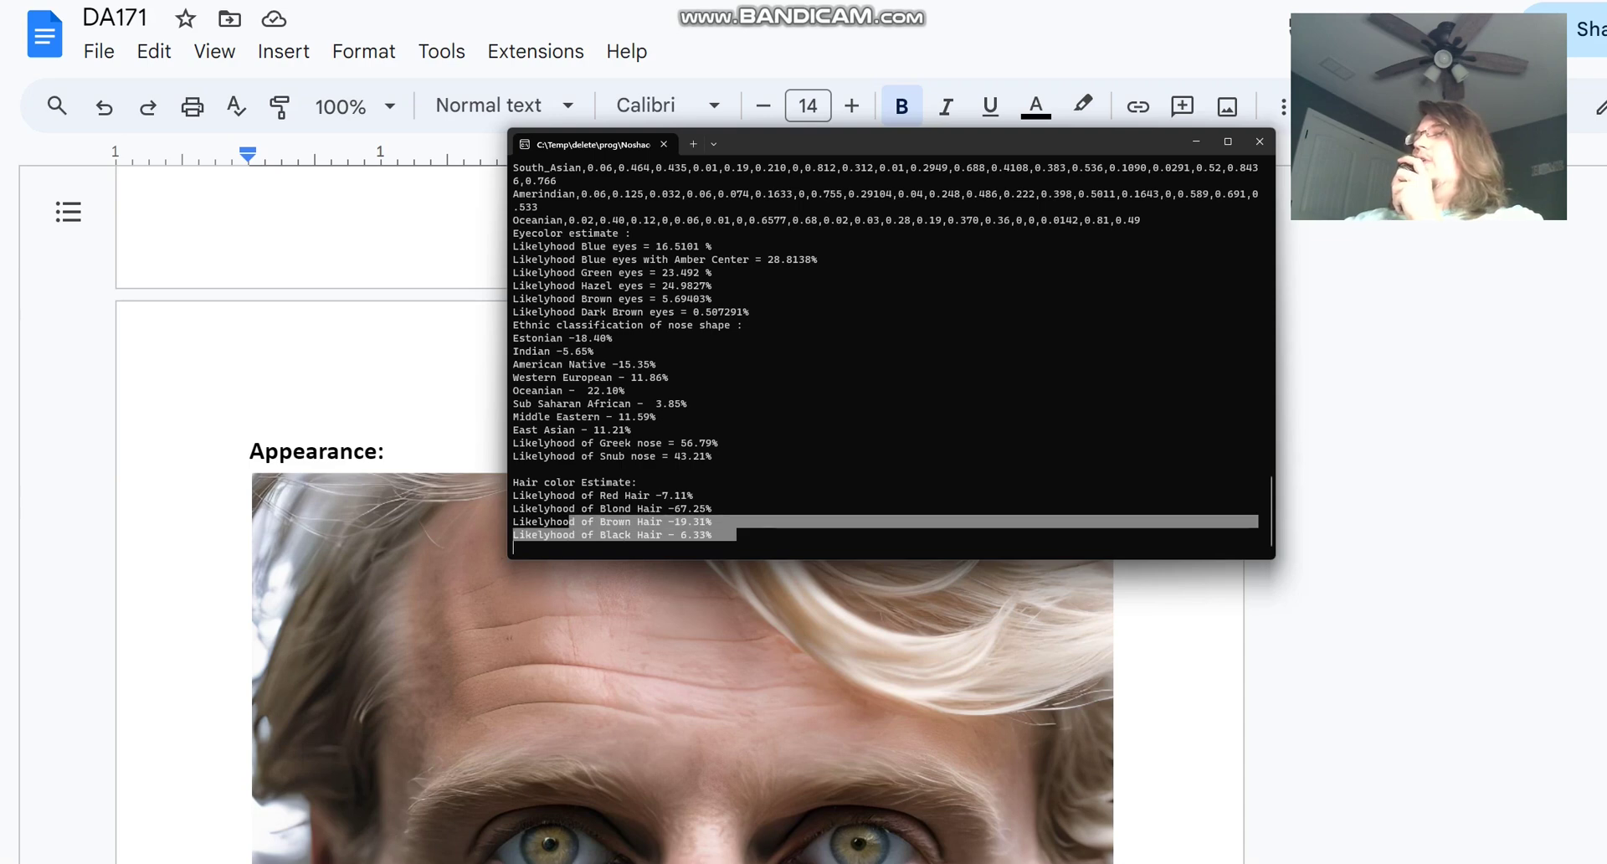
left_click(513, 522)
left_click_drag(737, 535, 512, 483)
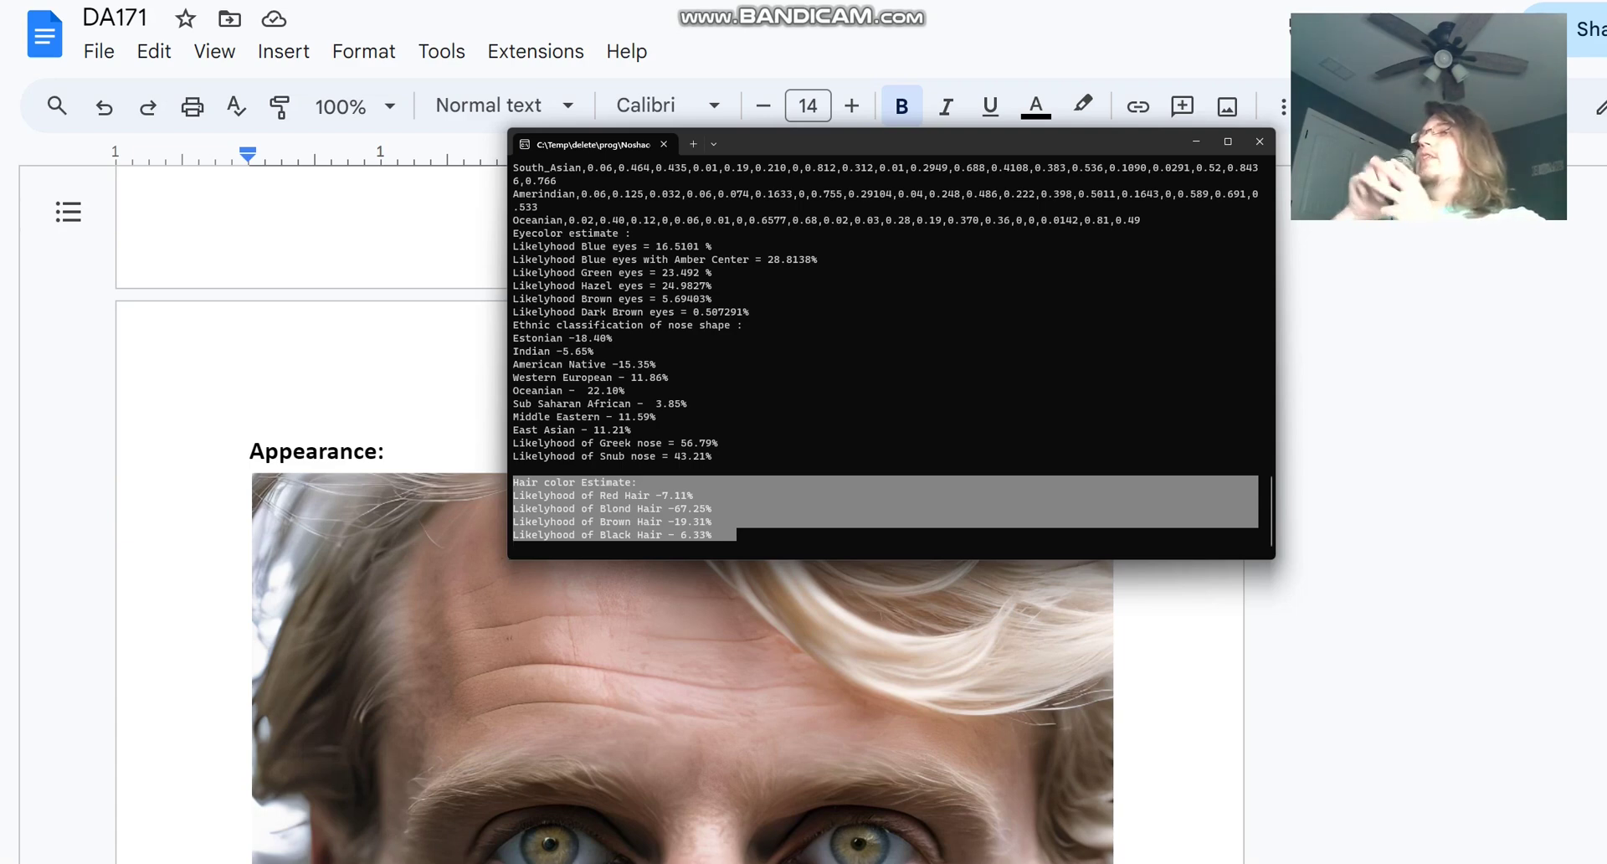
key("ctrl+c")
scroll(885, 359, "up", 1)
scroll(885, 359, "down", 1)
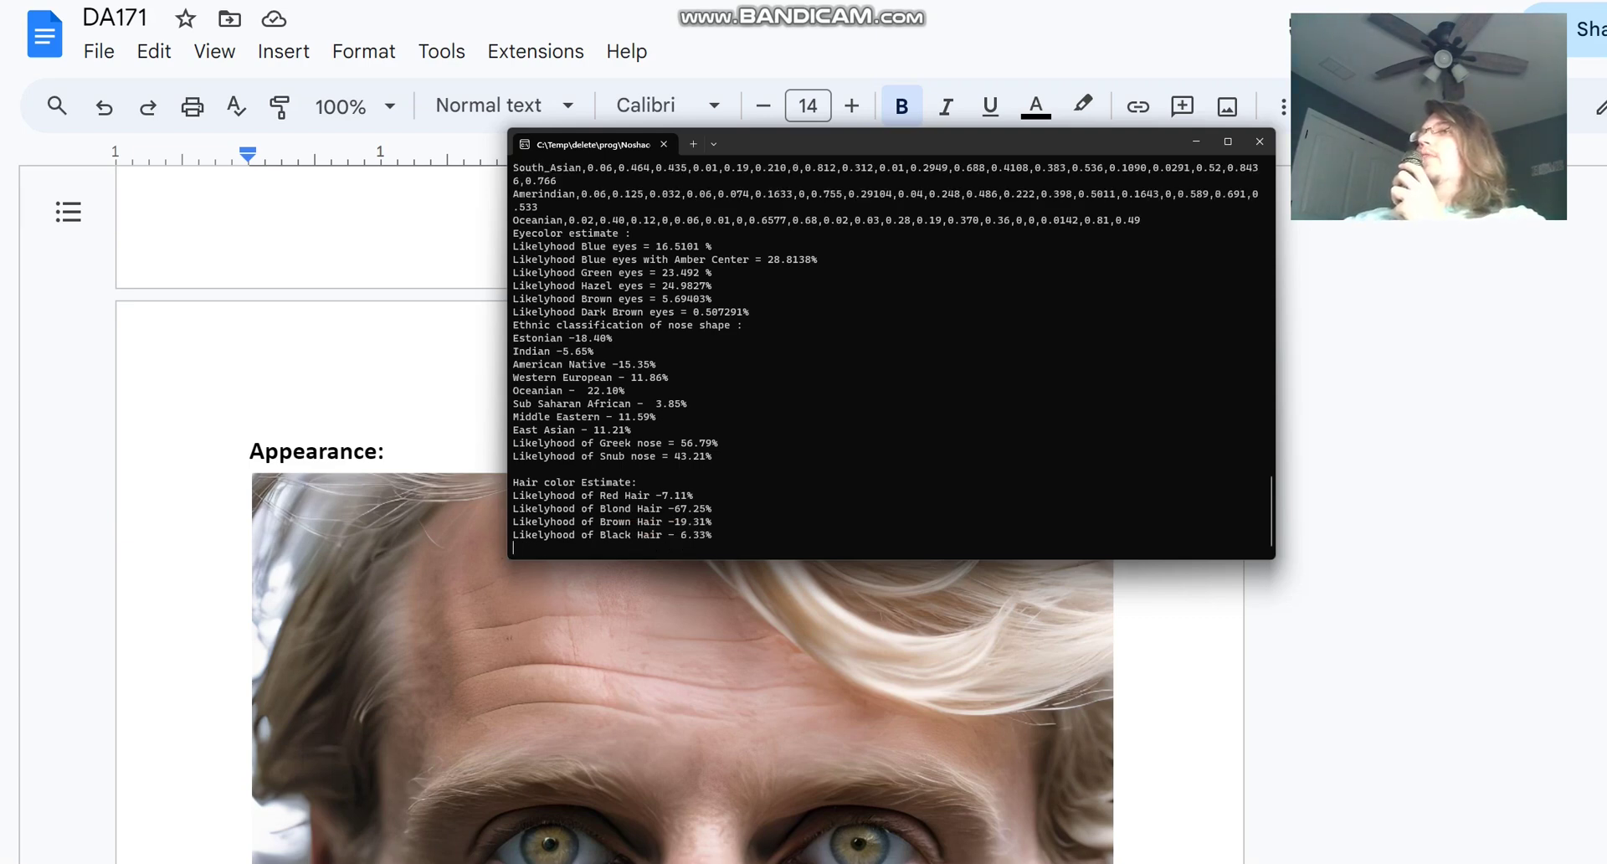
Step: Highlight the HERC2 rs12913832 allele count and the OCA2 rs1800407 line
scroll(885, 359, "up", 15)
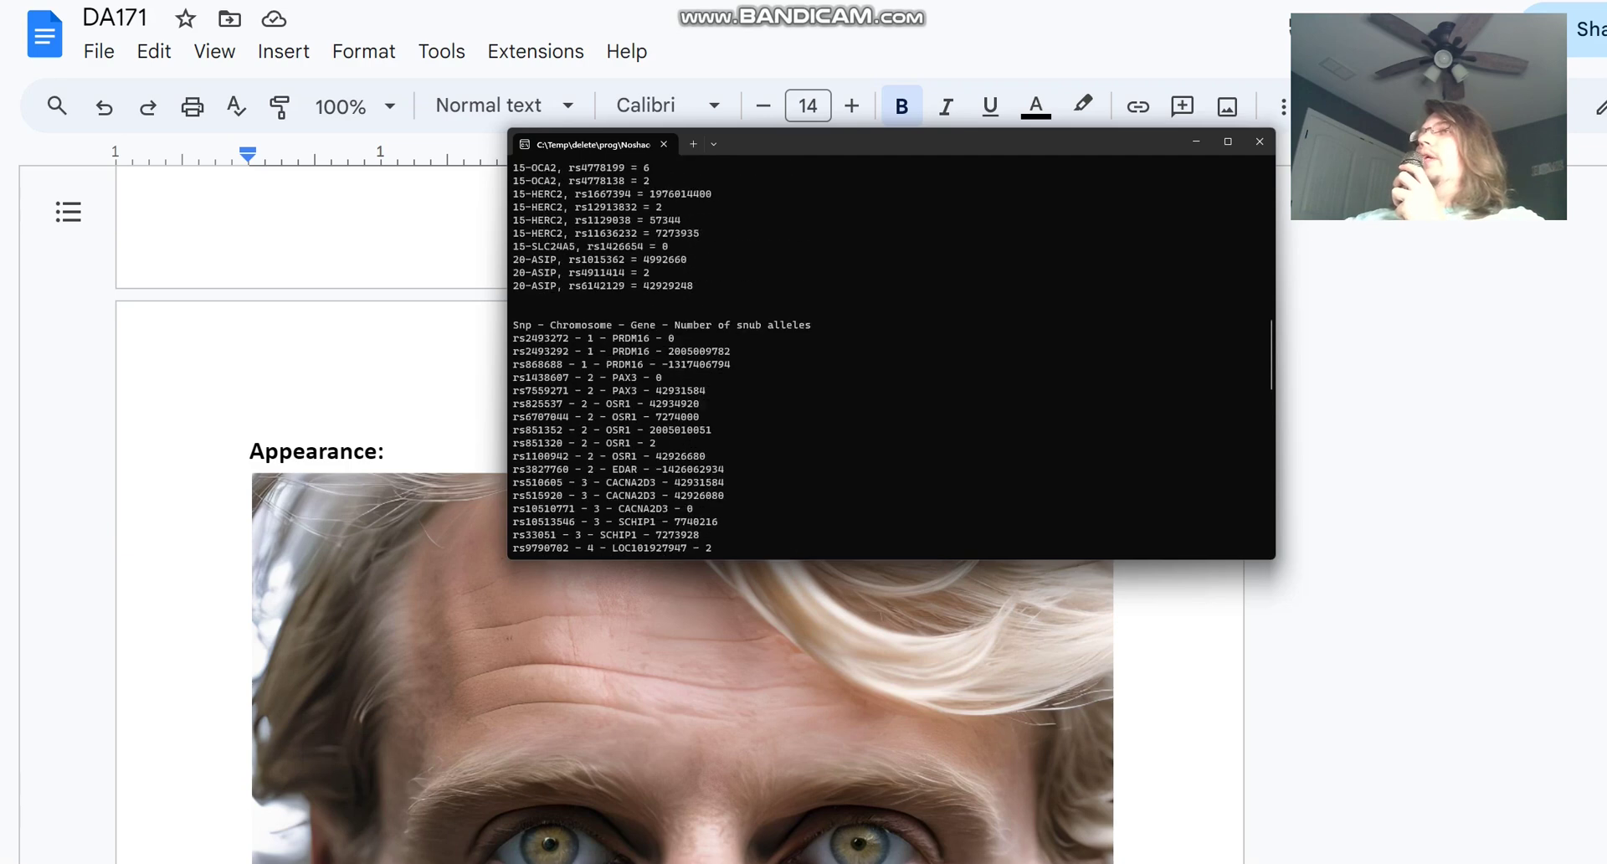
mouse_move(562, 325)
left_mouse_down()
mouse_move(731, 325)
mouse_move(569, 298)
left_mouse_up()
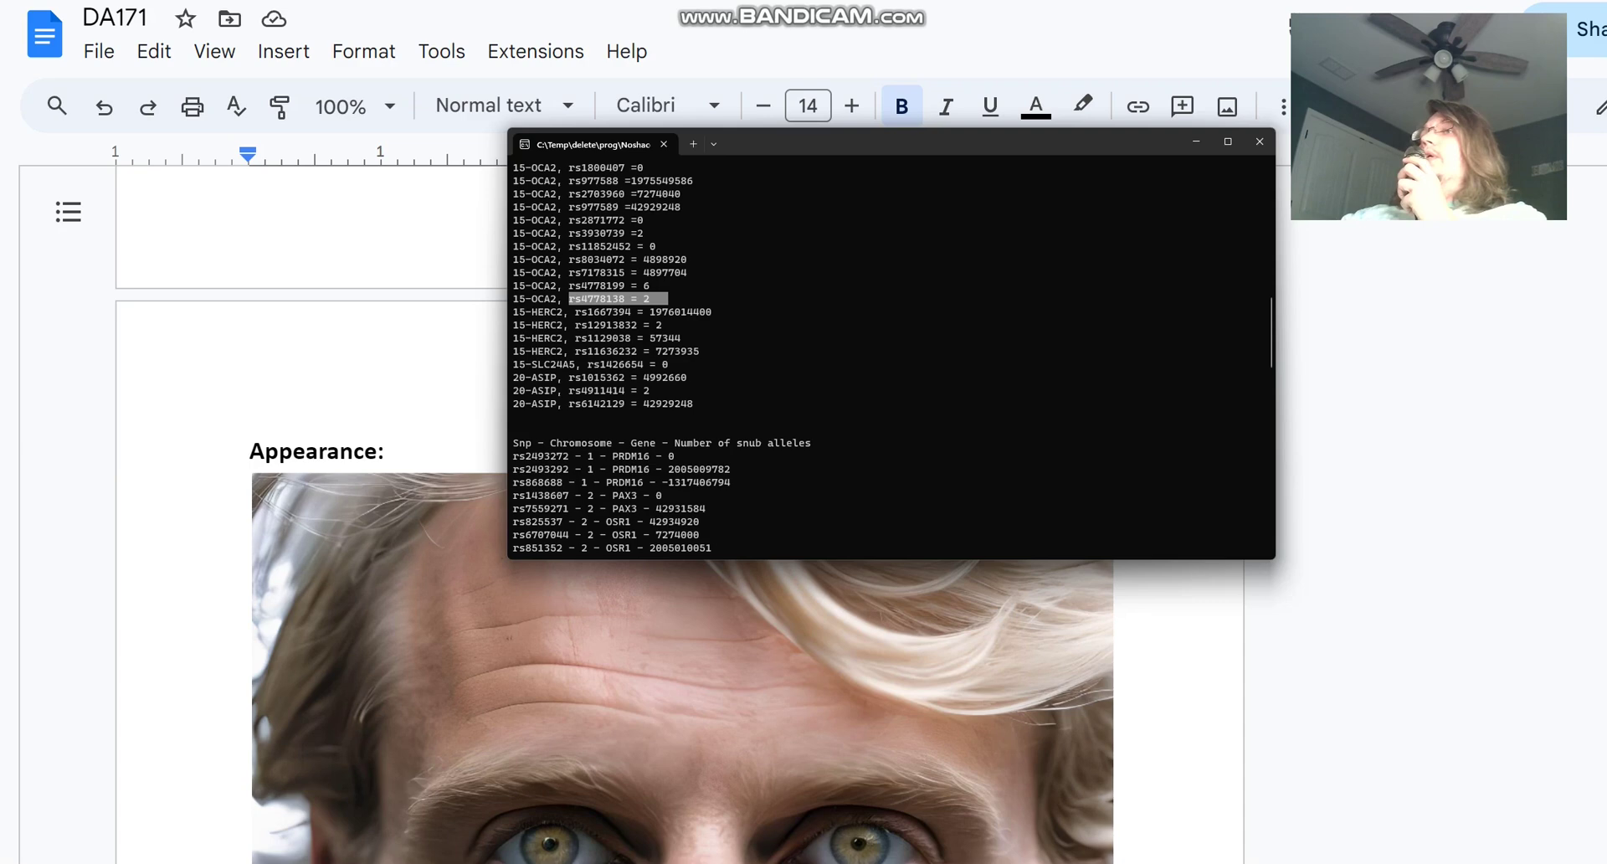
scroll(892, 356, "up", 2)
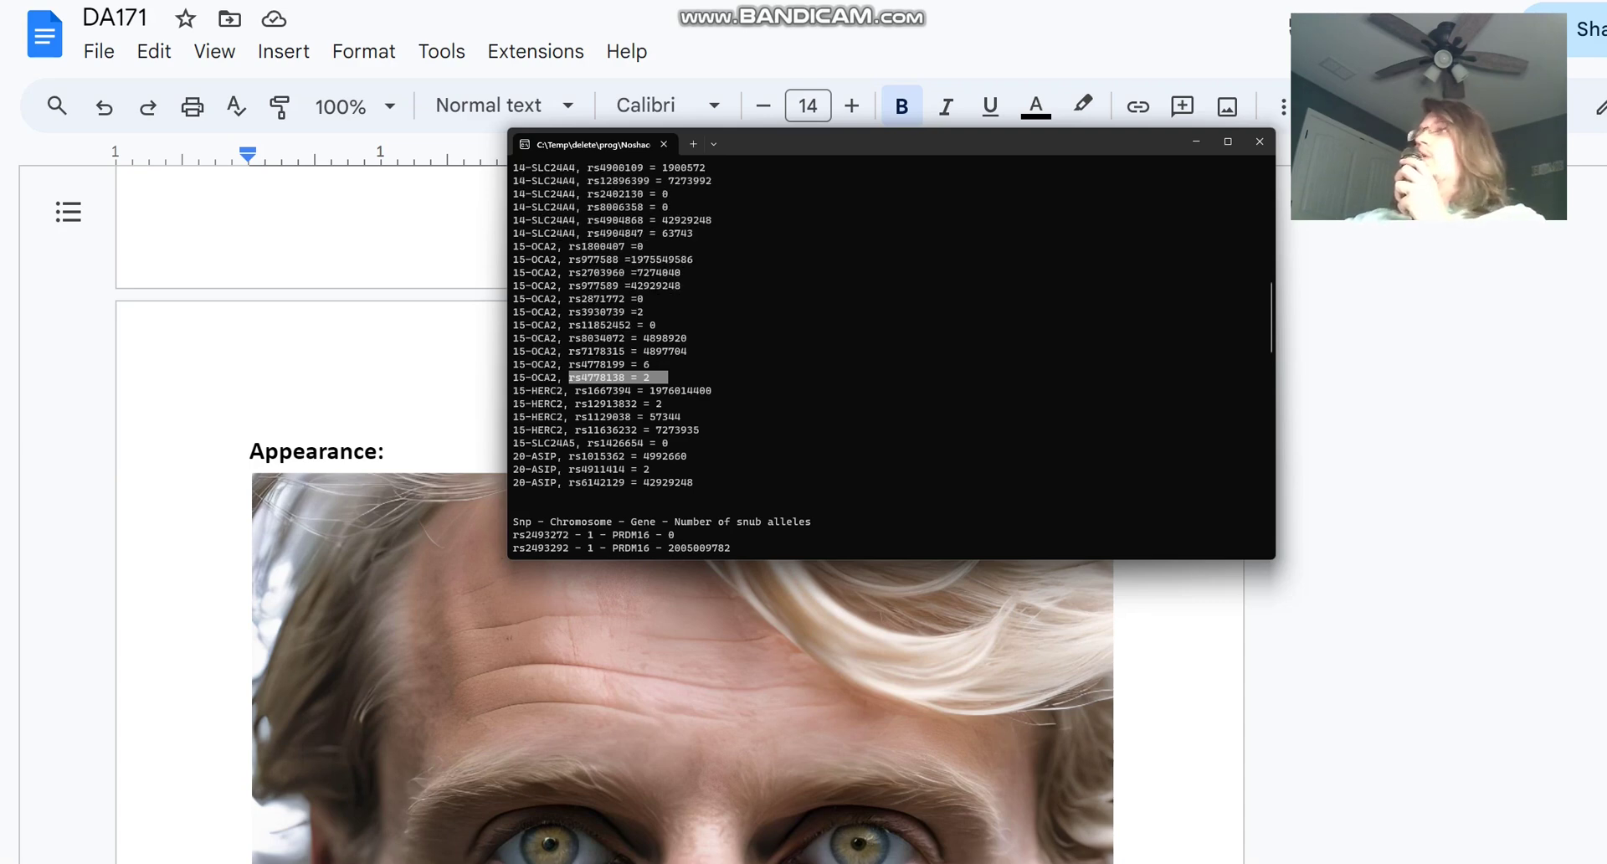
scroll(892, 356, "up", 6)
left_click_drag(663, 482, 526, 482)
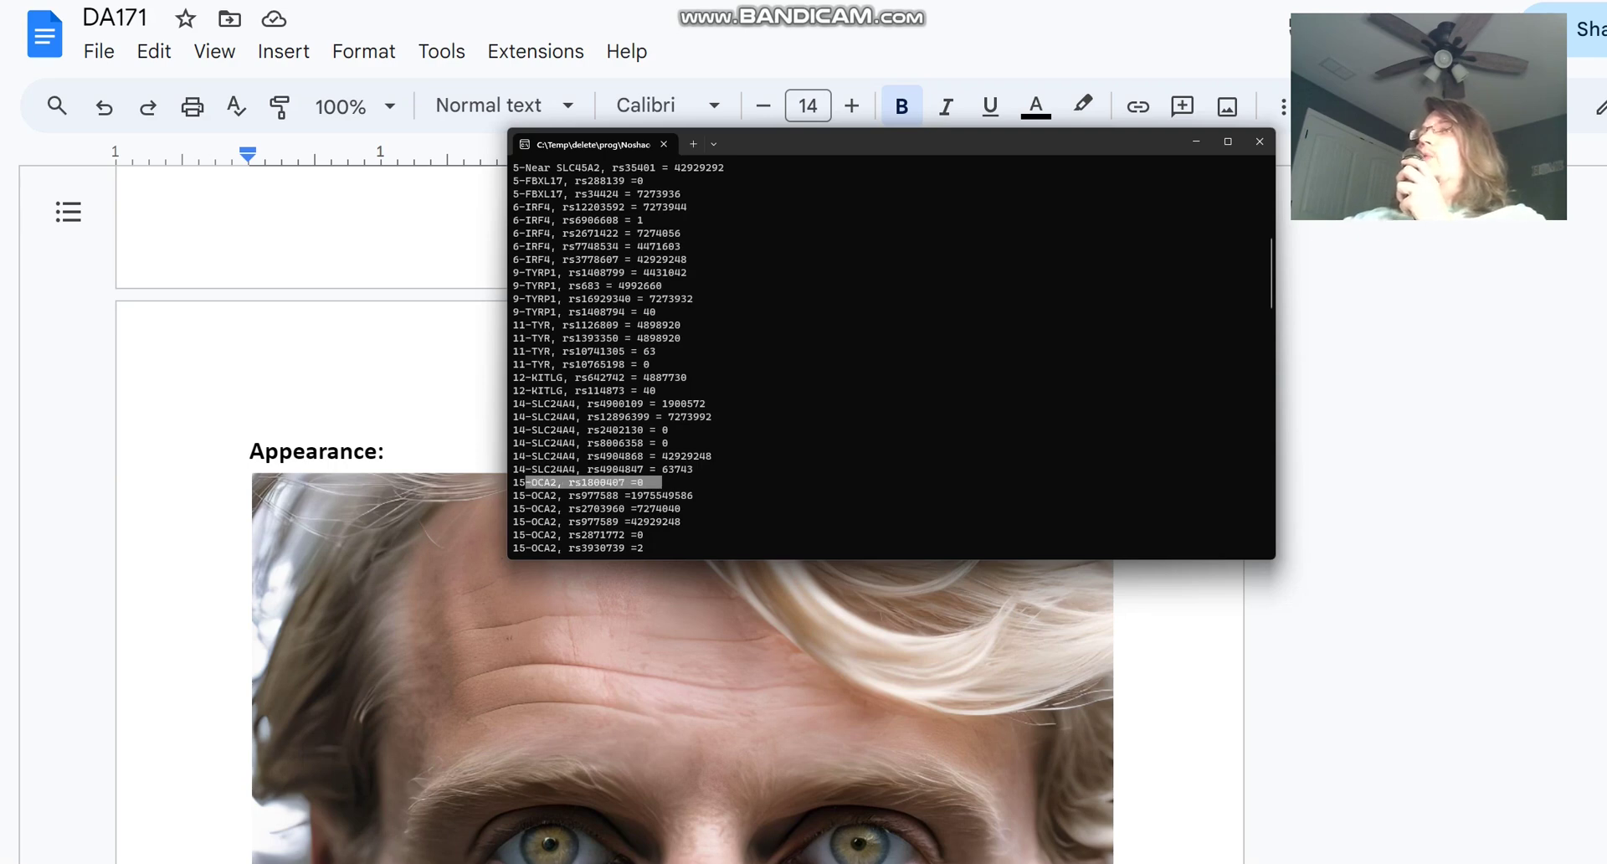
Step: Highlight HERC2 rs1667394, Near SLC45A2 rs4049255 and the two SLC45A2 allele count lines
scroll(891, 355, "down", 6)
left_click_drag(713, 390, 555, 390)
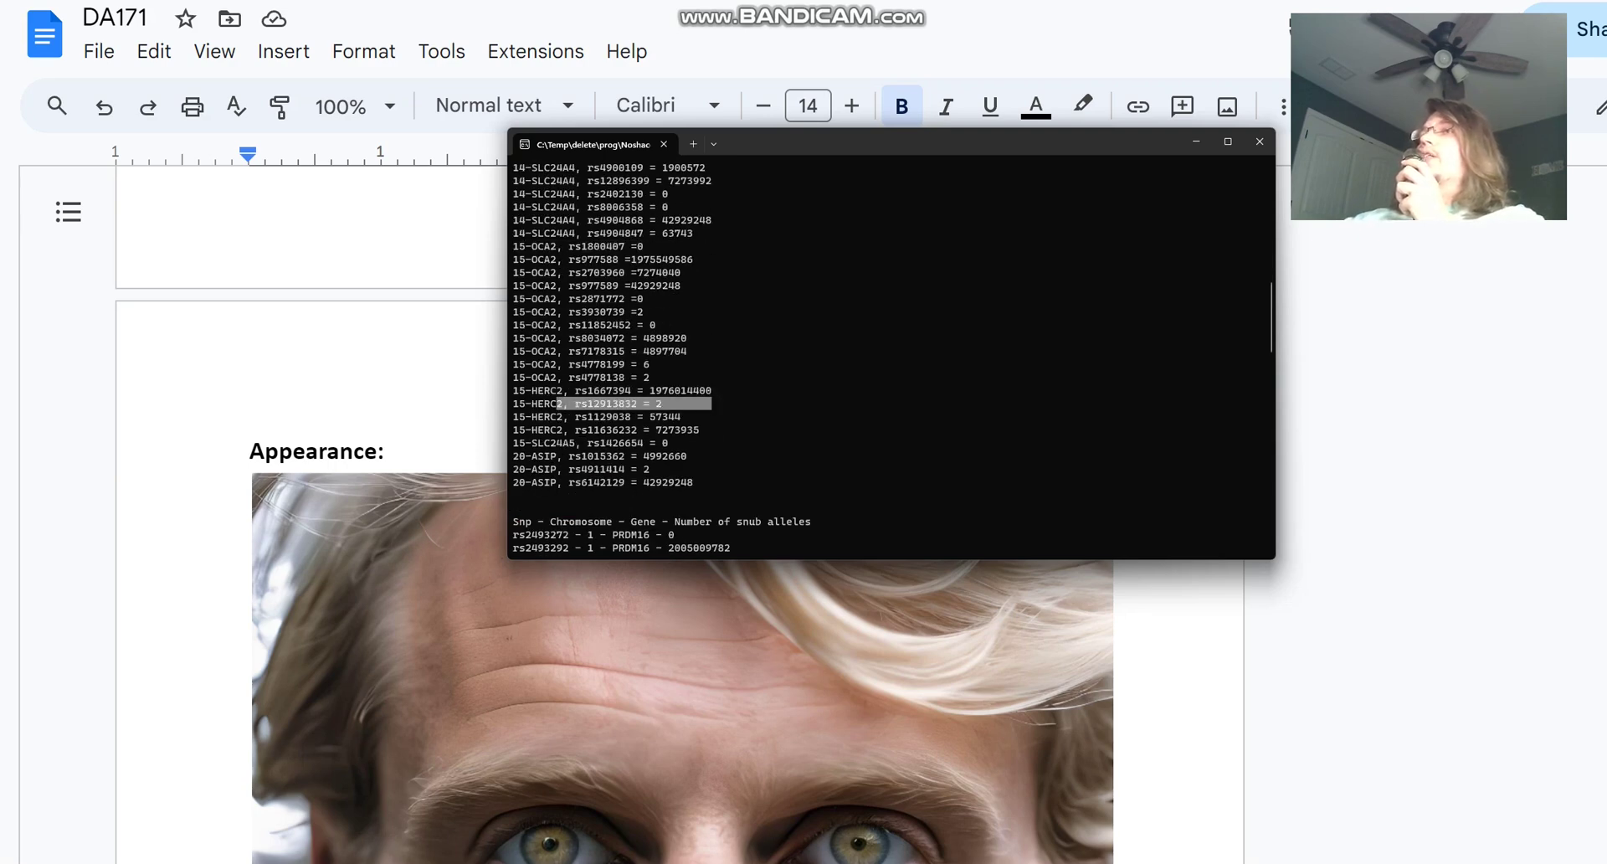
scroll(892, 356, "up", 8)
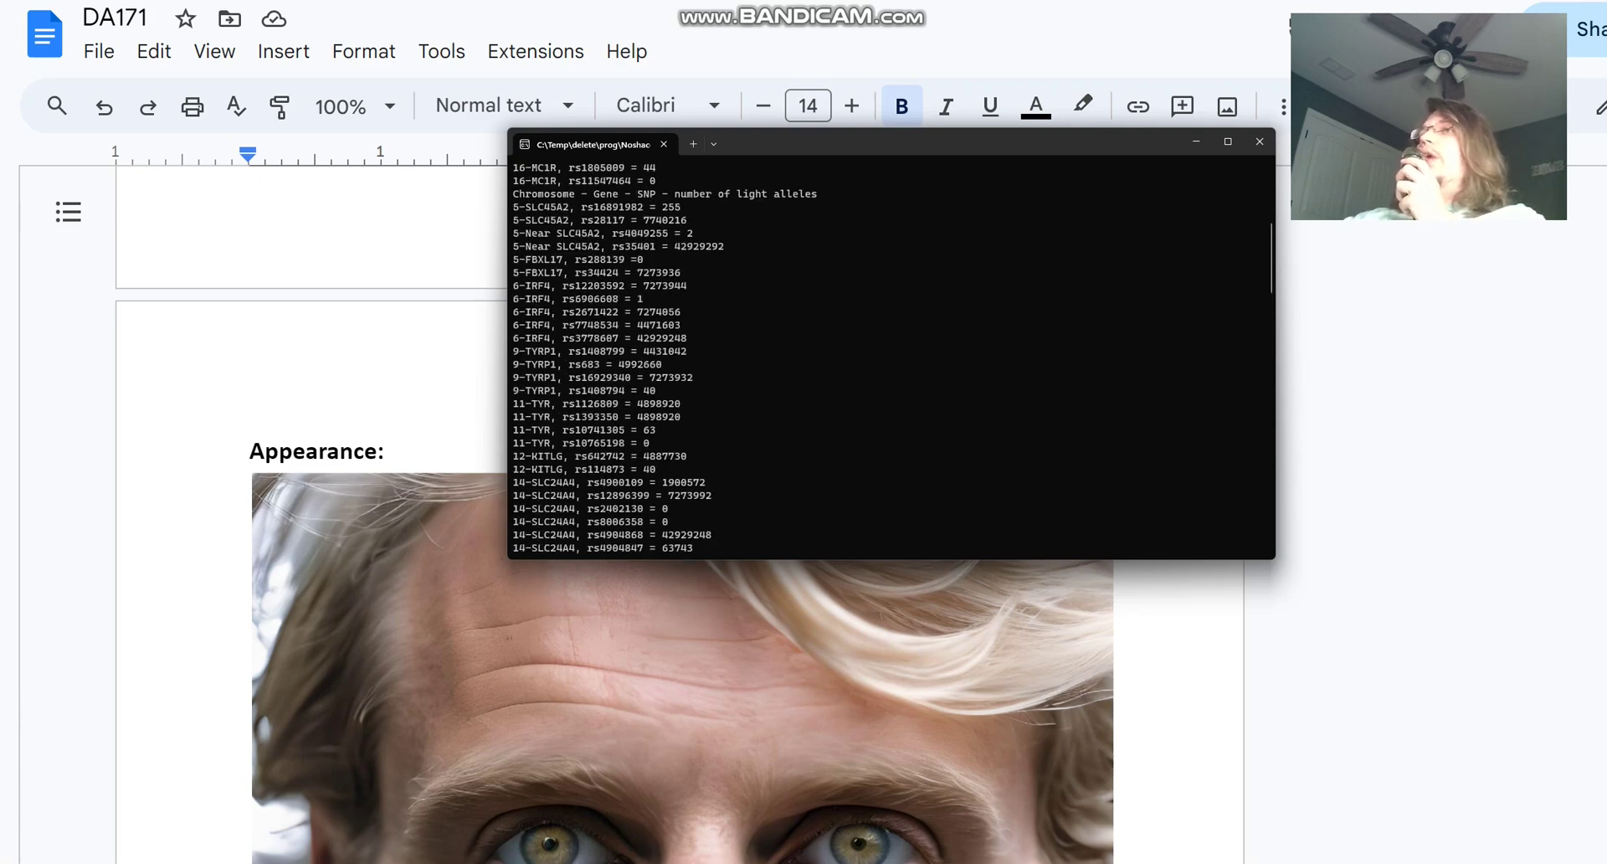
left_click_drag(731, 233, 512, 233)
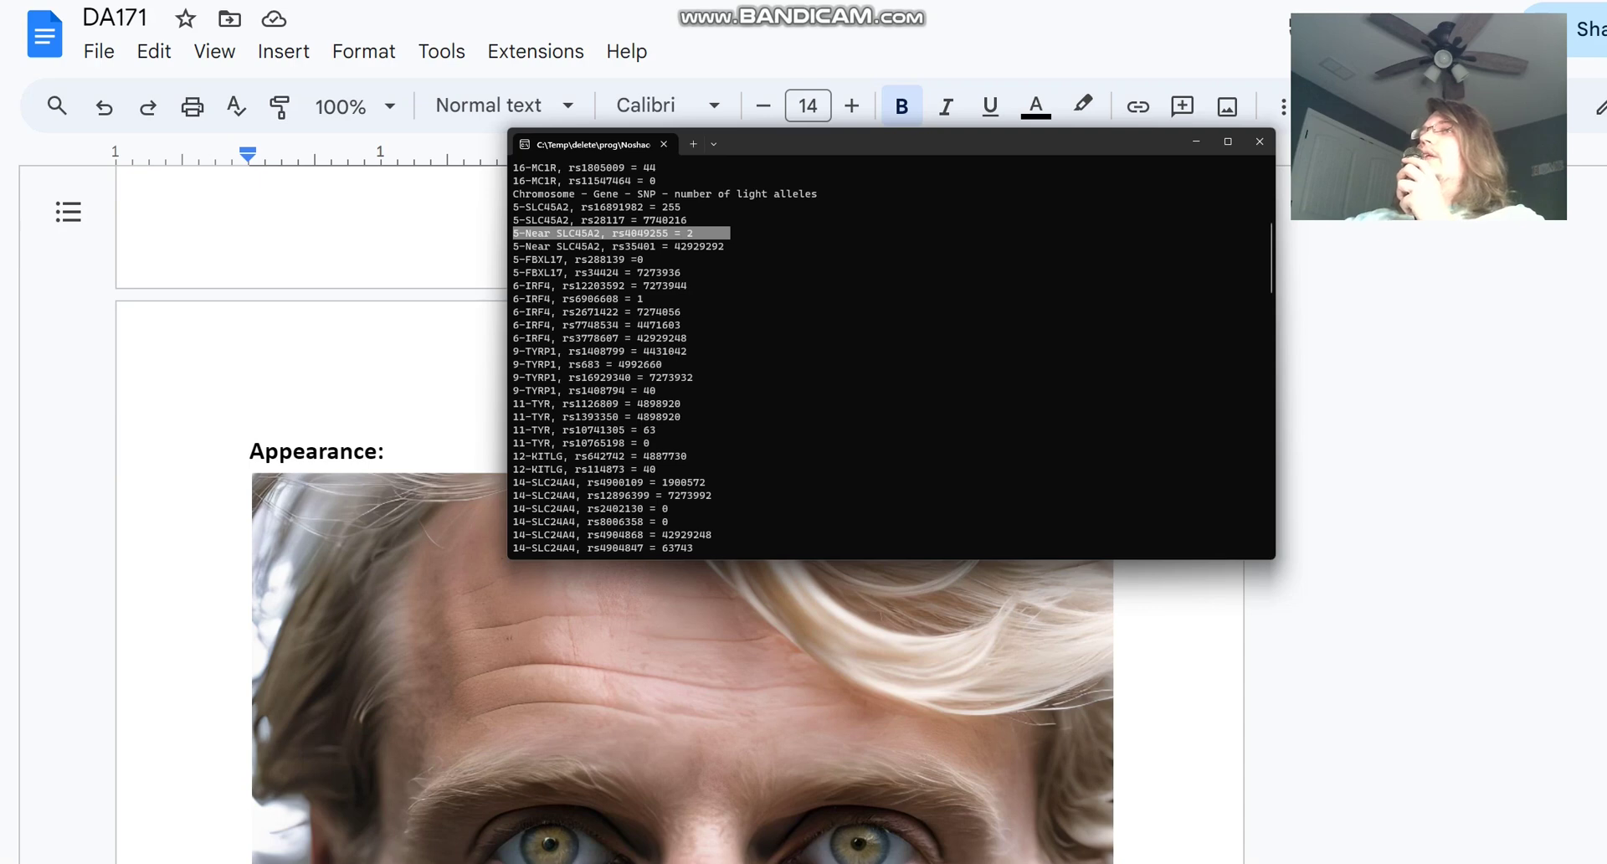
left_click_drag(755, 233, 513, 232)
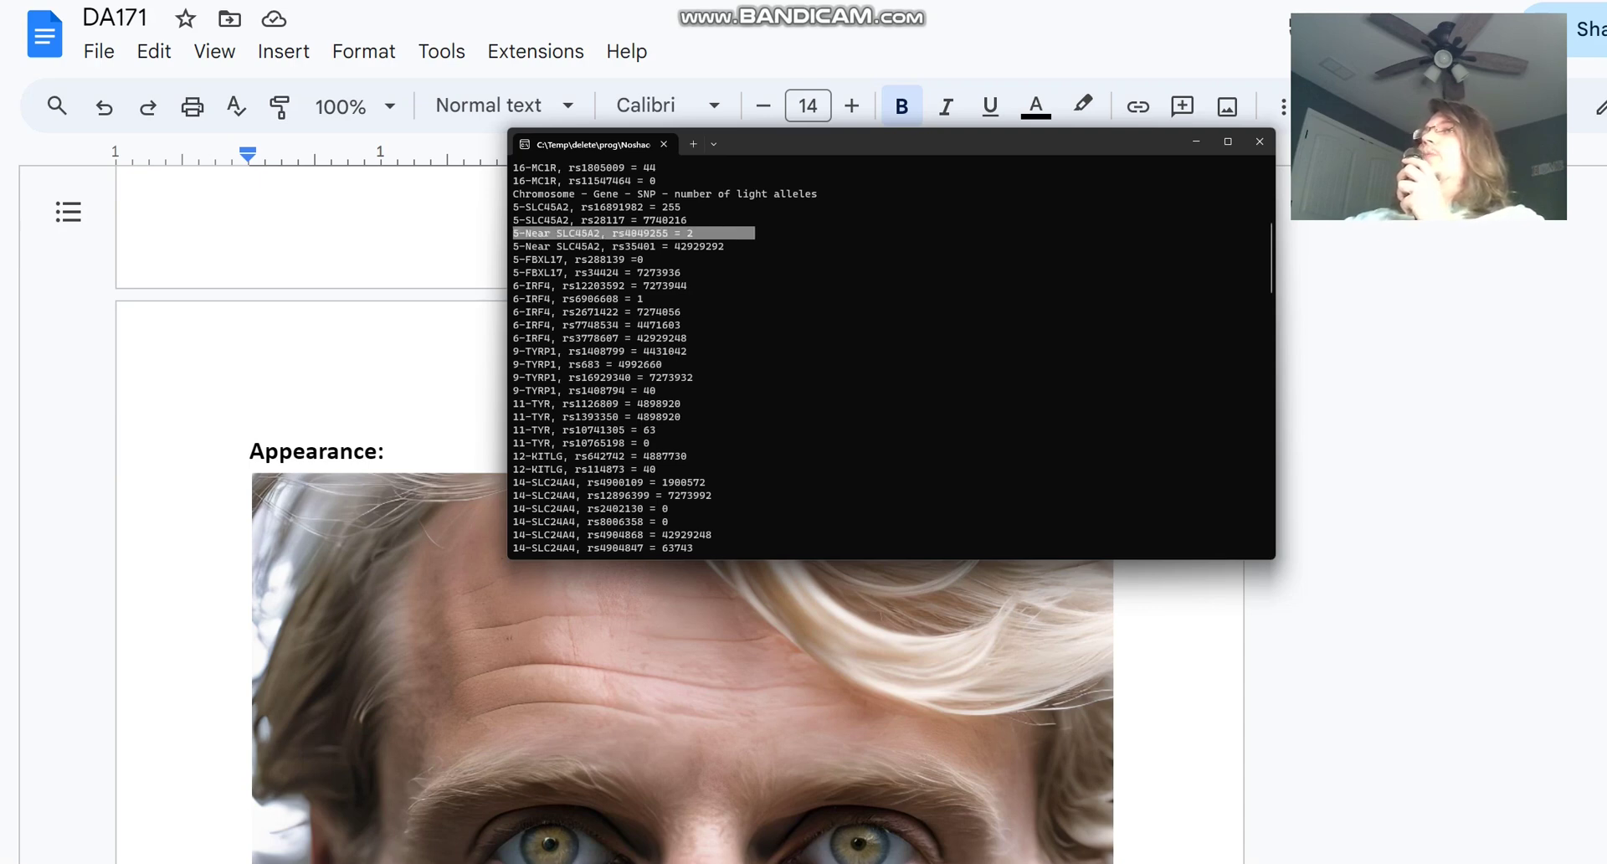
scroll(892, 351, "up", 3)
left_click_drag(717, 338, 512, 324)
scroll(892, 352, "up", 4)
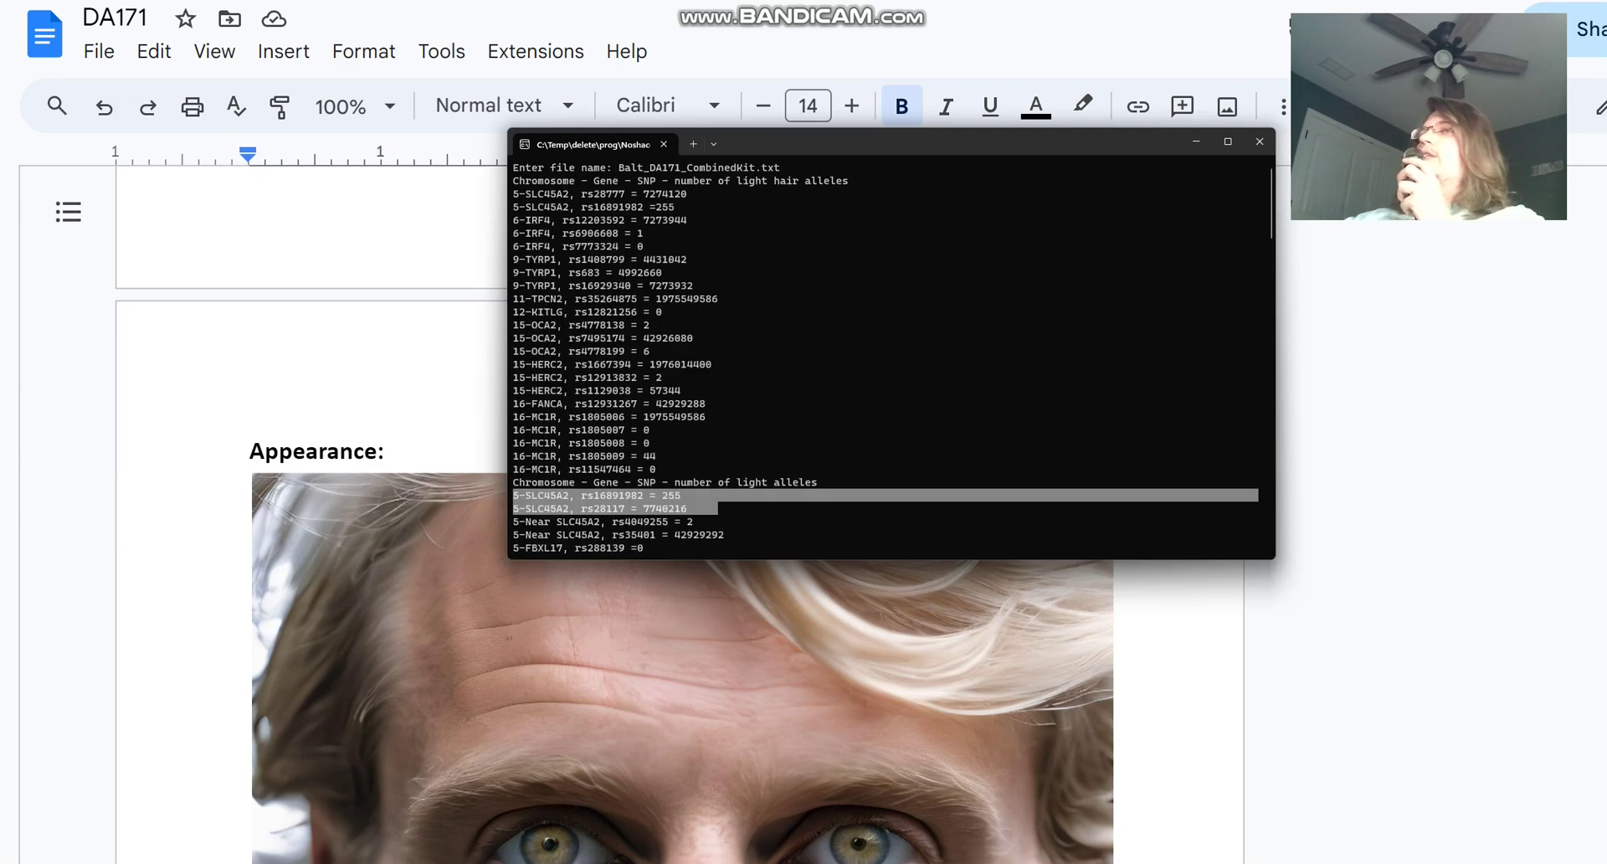
left_click_drag(724, 207, 512, 180)
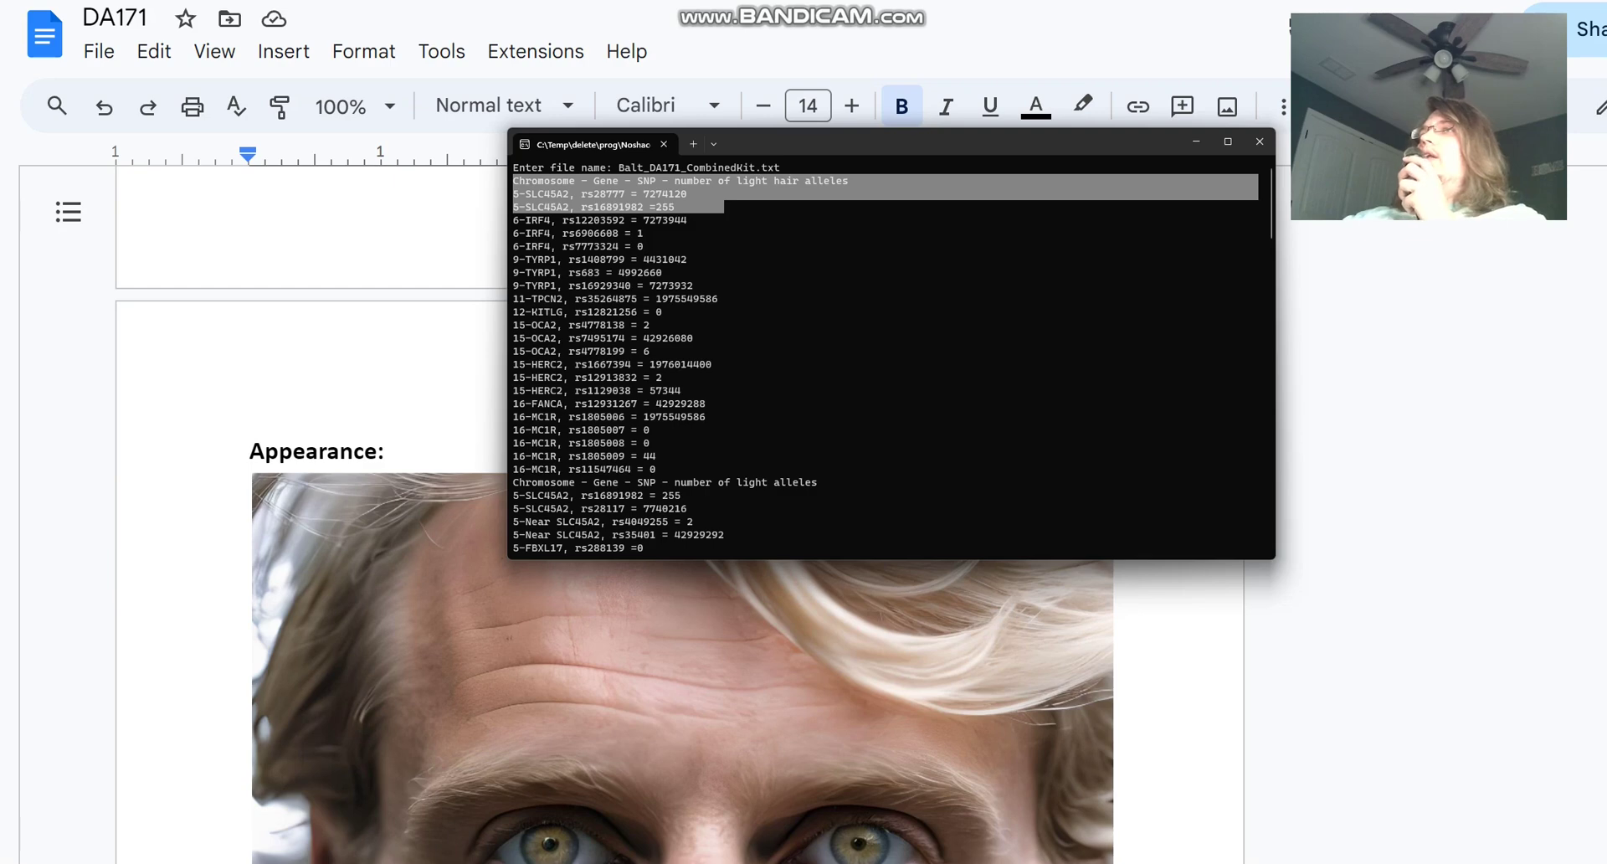
left_click_drag(706, 219, 512, 220)
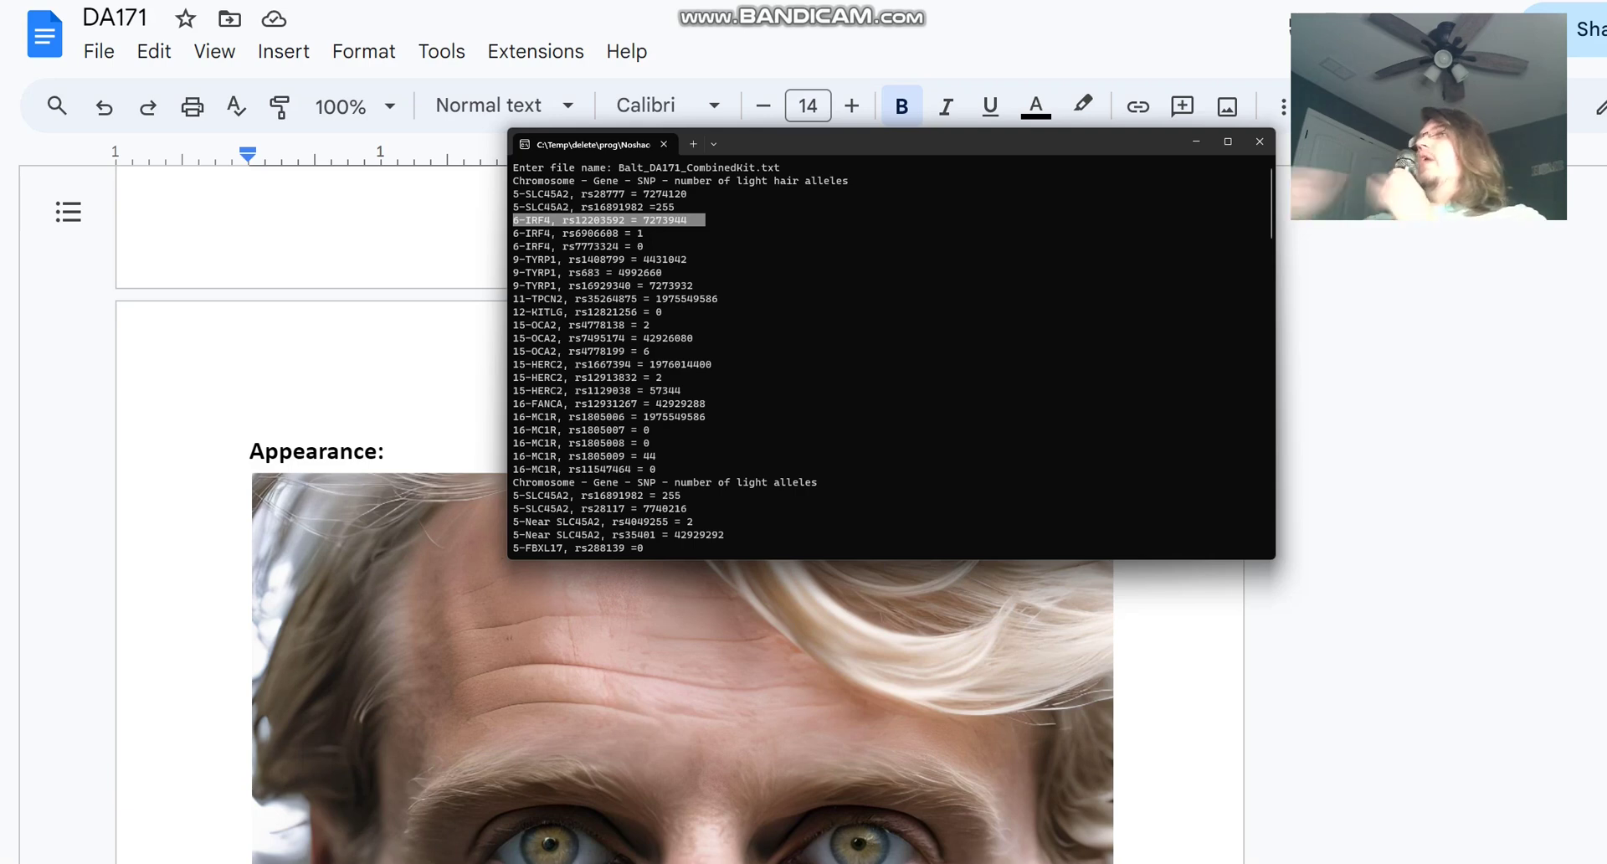
left_click_drag(513, 221, 638, 220)
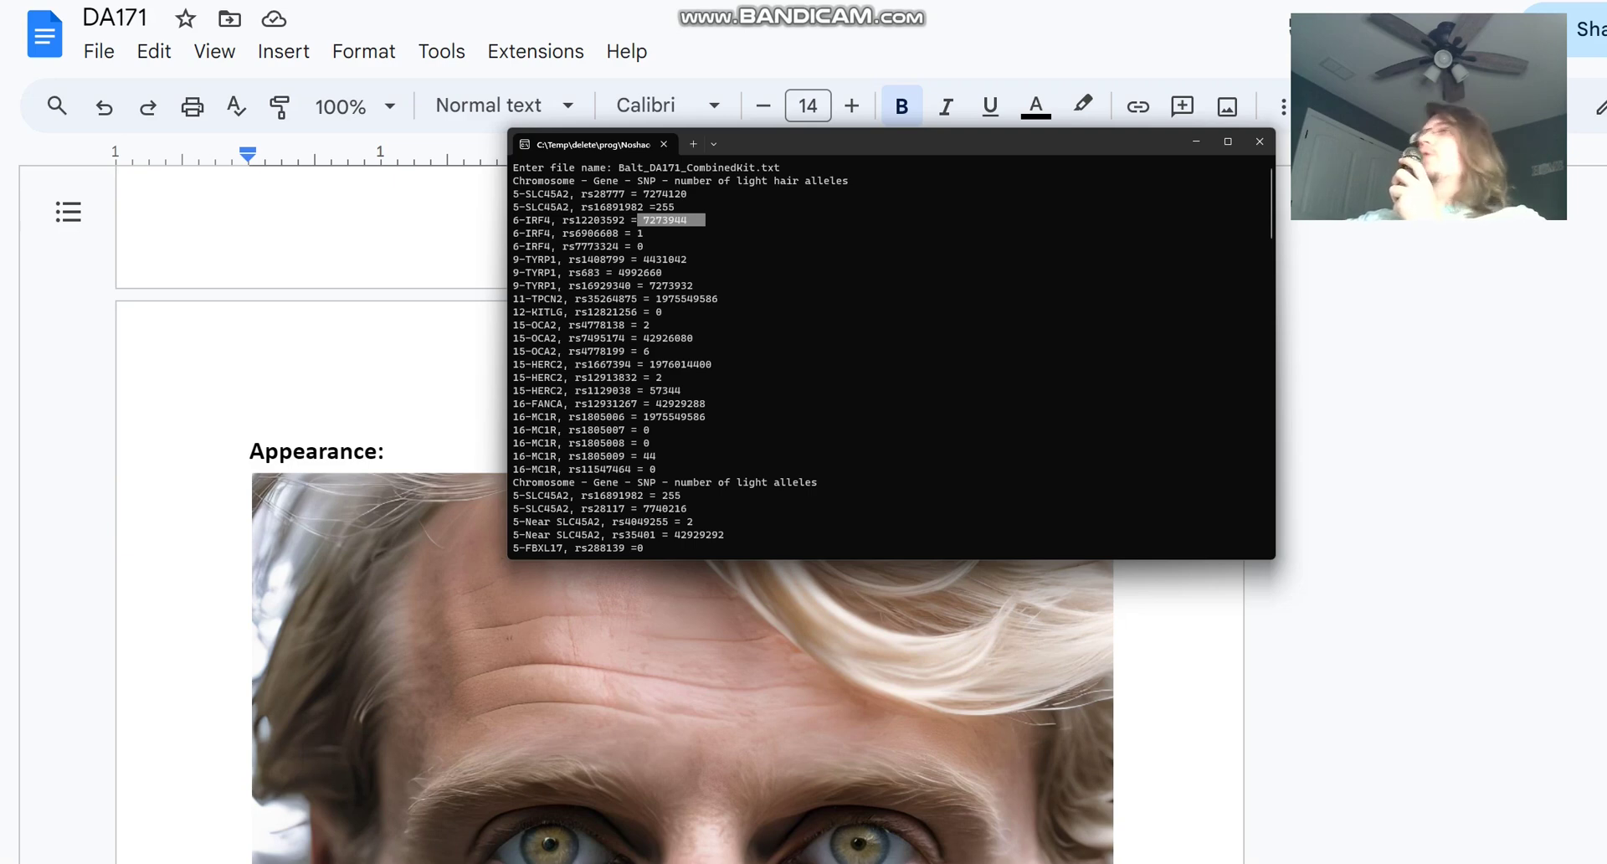
scroll(891, 356, "down", 3)
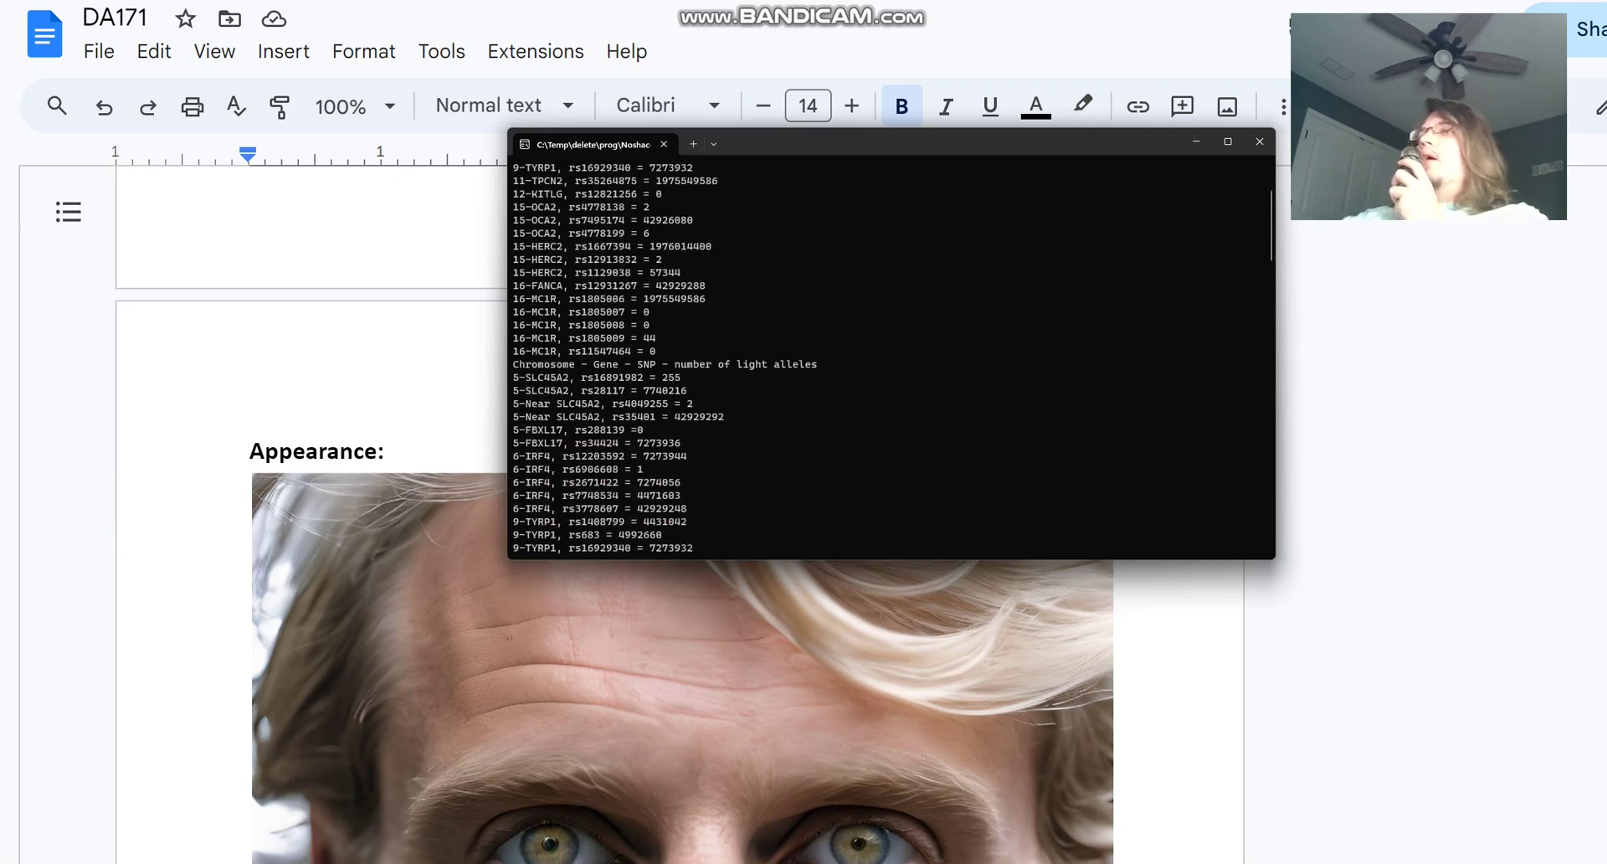
left_click_drag(693, 325, 512, 312)
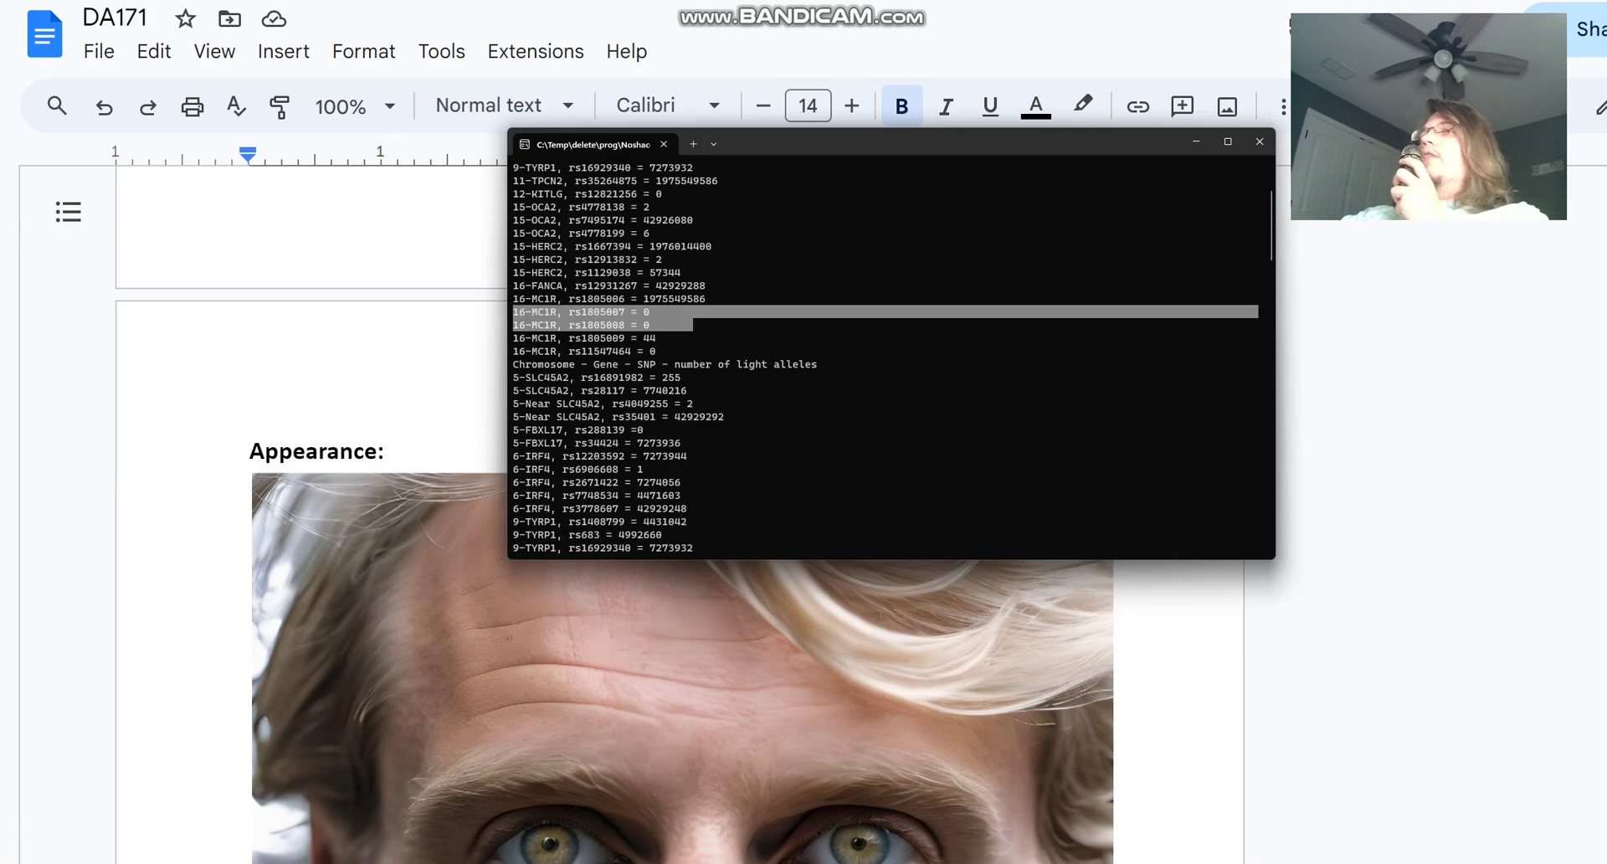
scroll(892, 355, "down", 15)
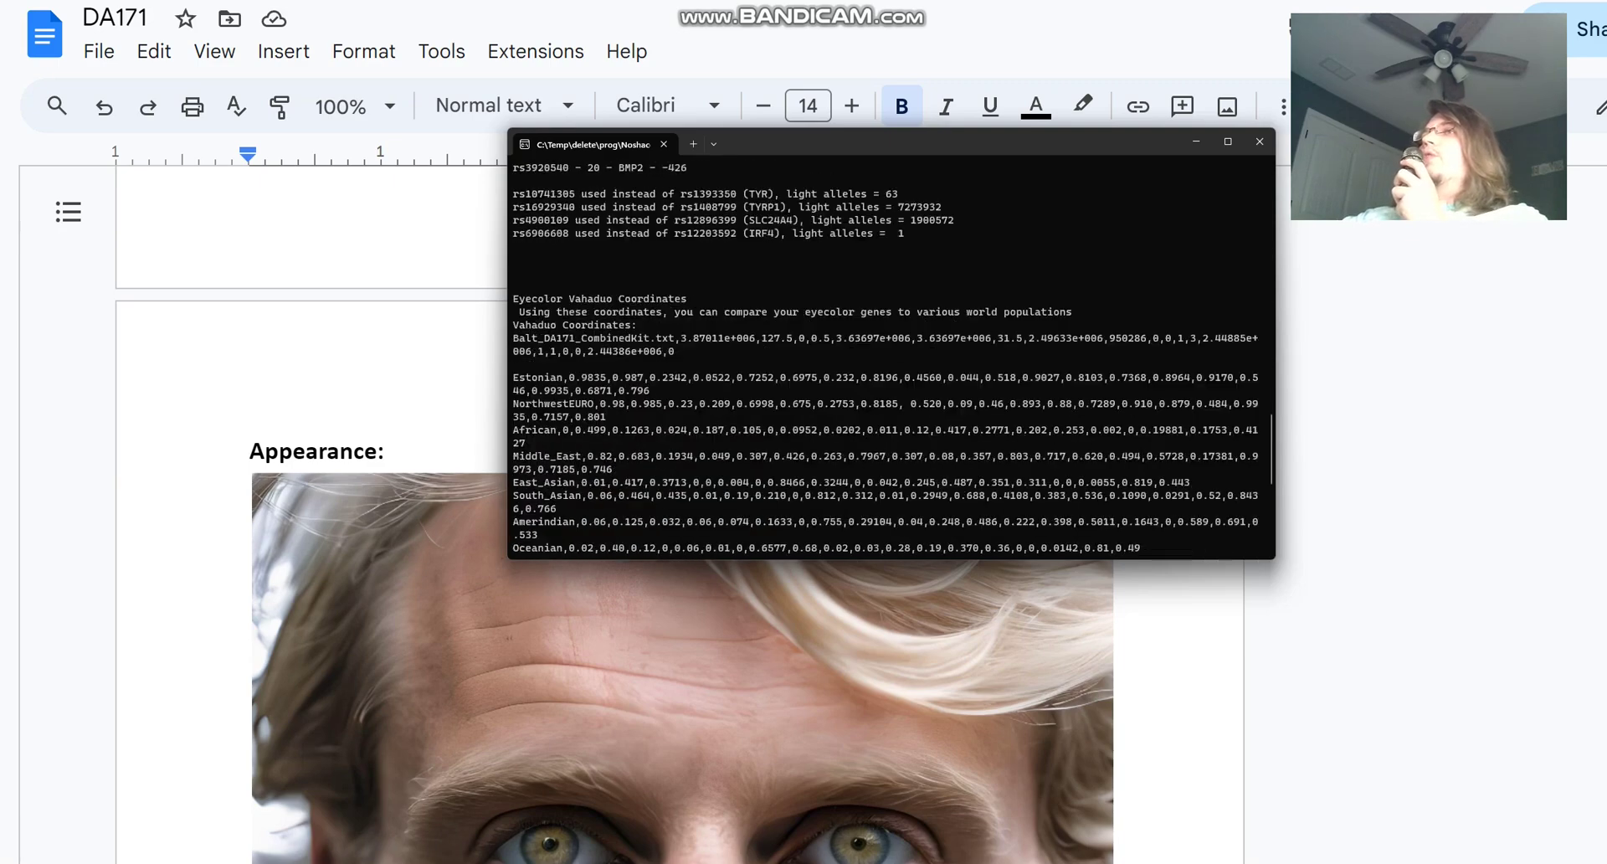
Step: Bring up Nashakot's estimated eye colour picture
scroll(892, 356, "down", 5)
mouse_move(1080, 862)
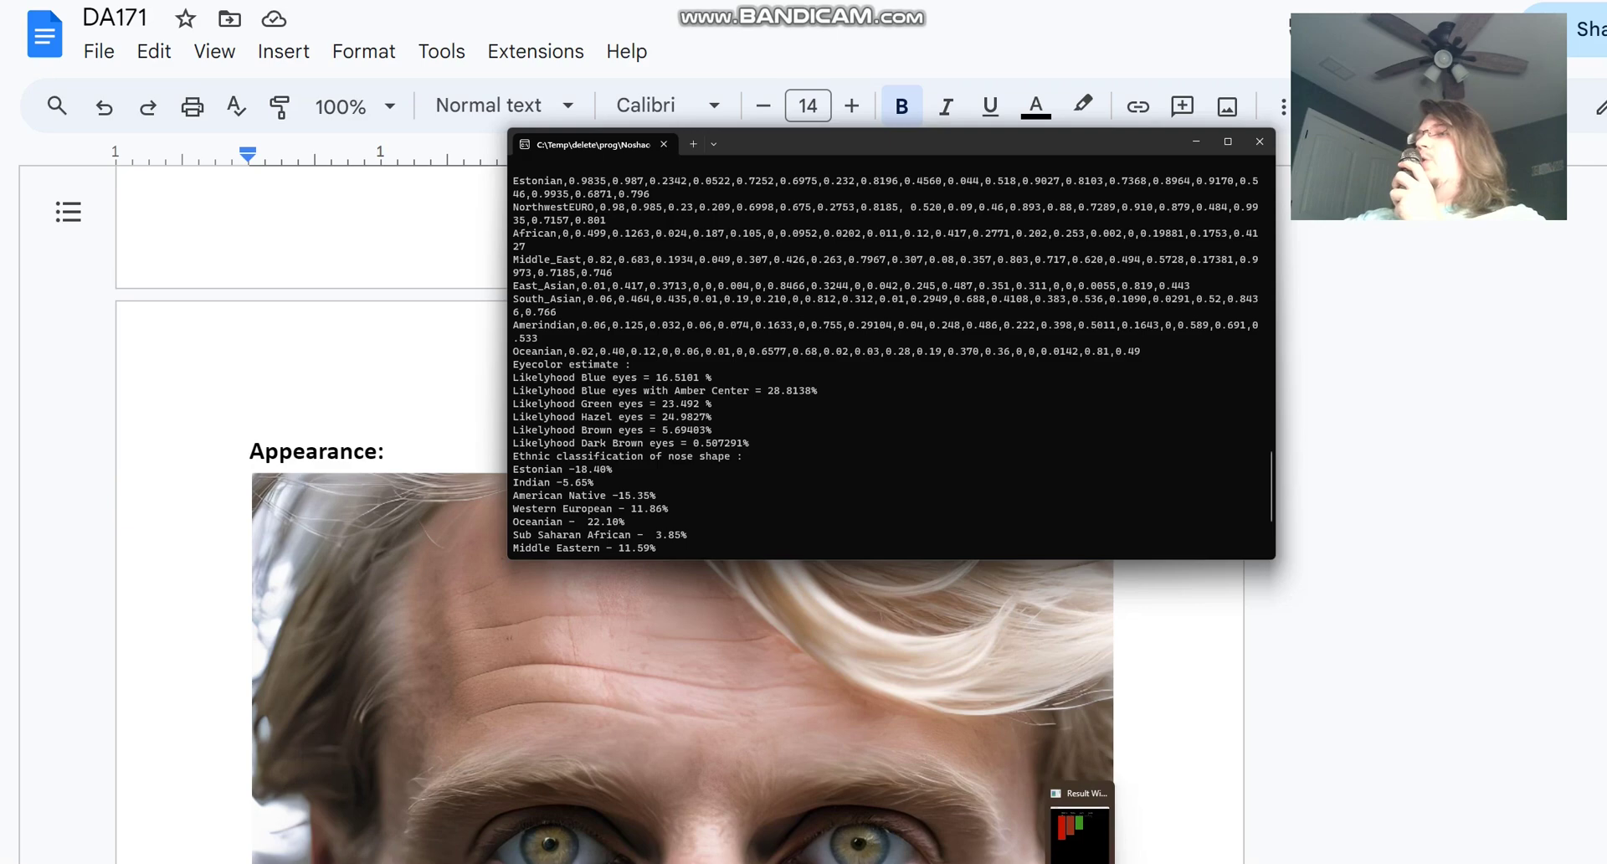
left_click(1080, 833)
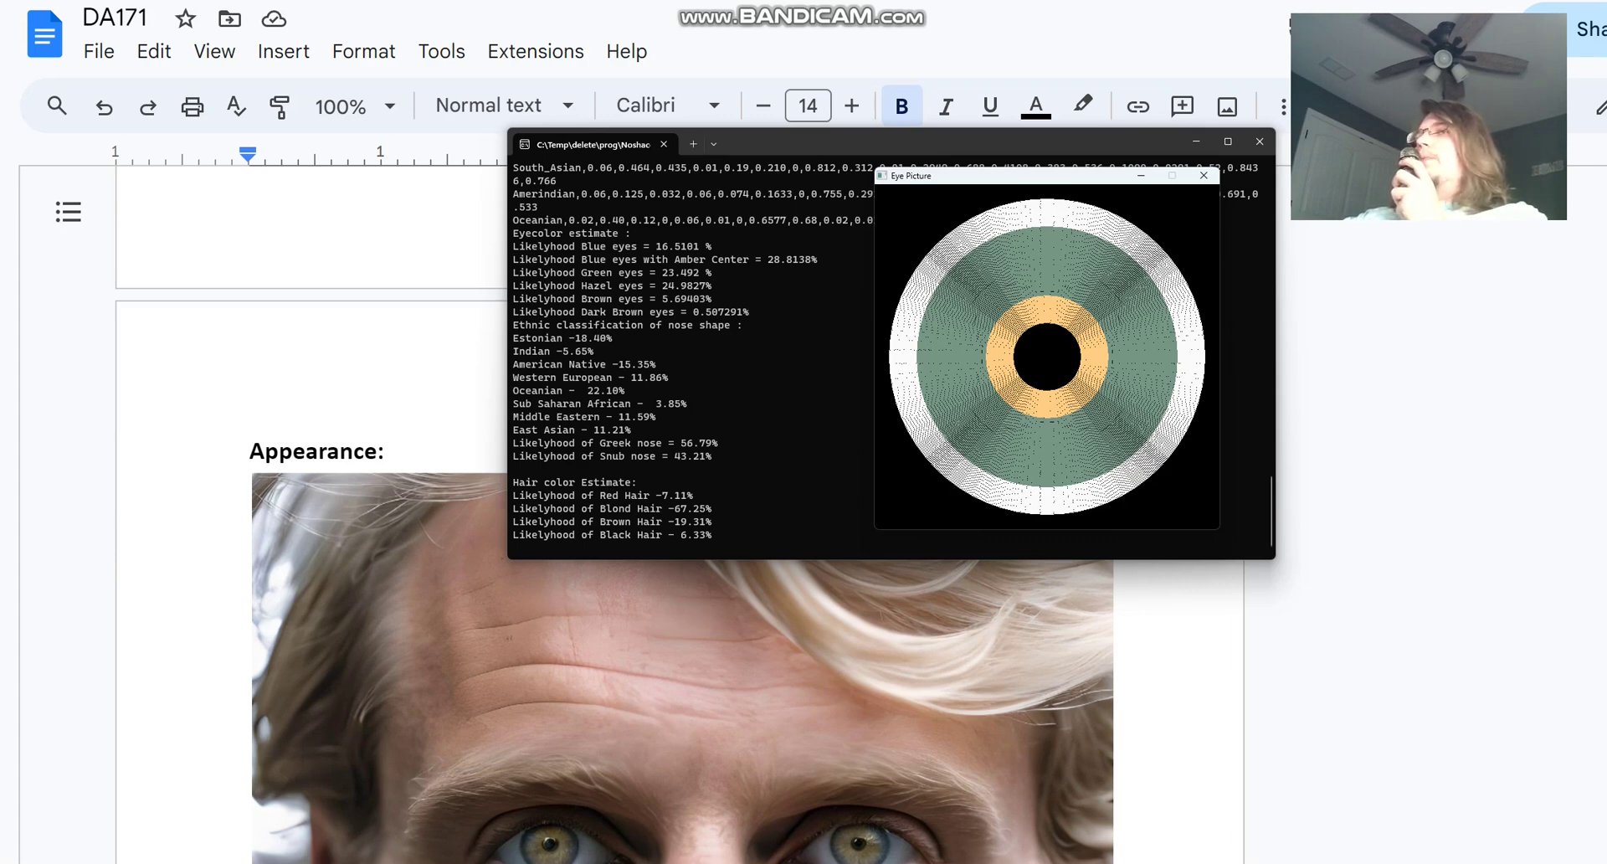
Step: Mark the Greek nose likelihood of 56.79% among the console estimates
left_click_drag(582, 443, 743, 443)
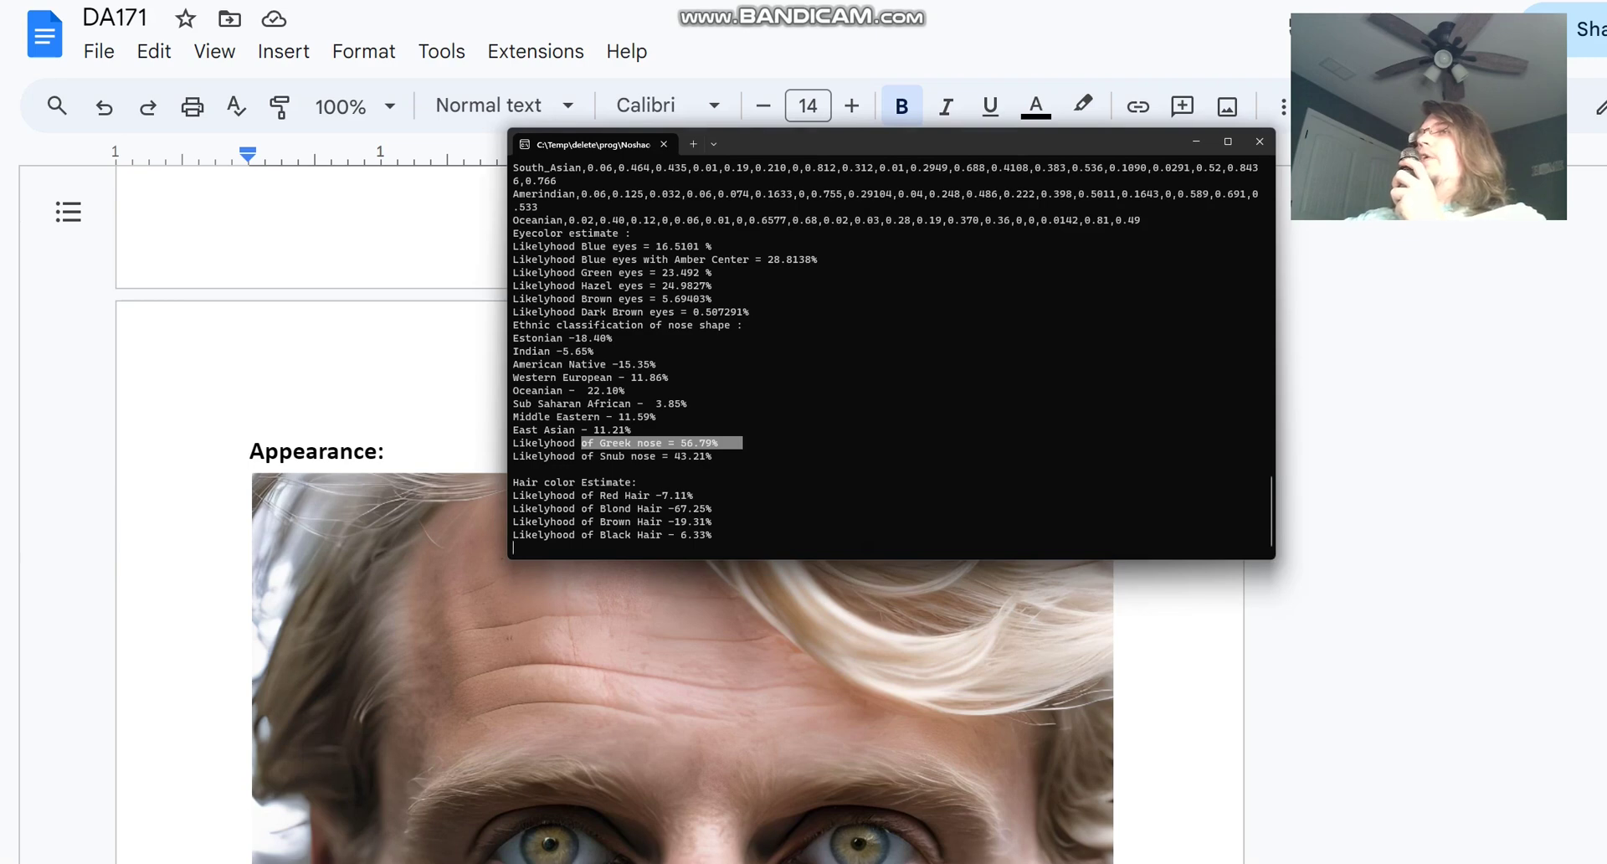
scroll(682, 711, "down", 4)
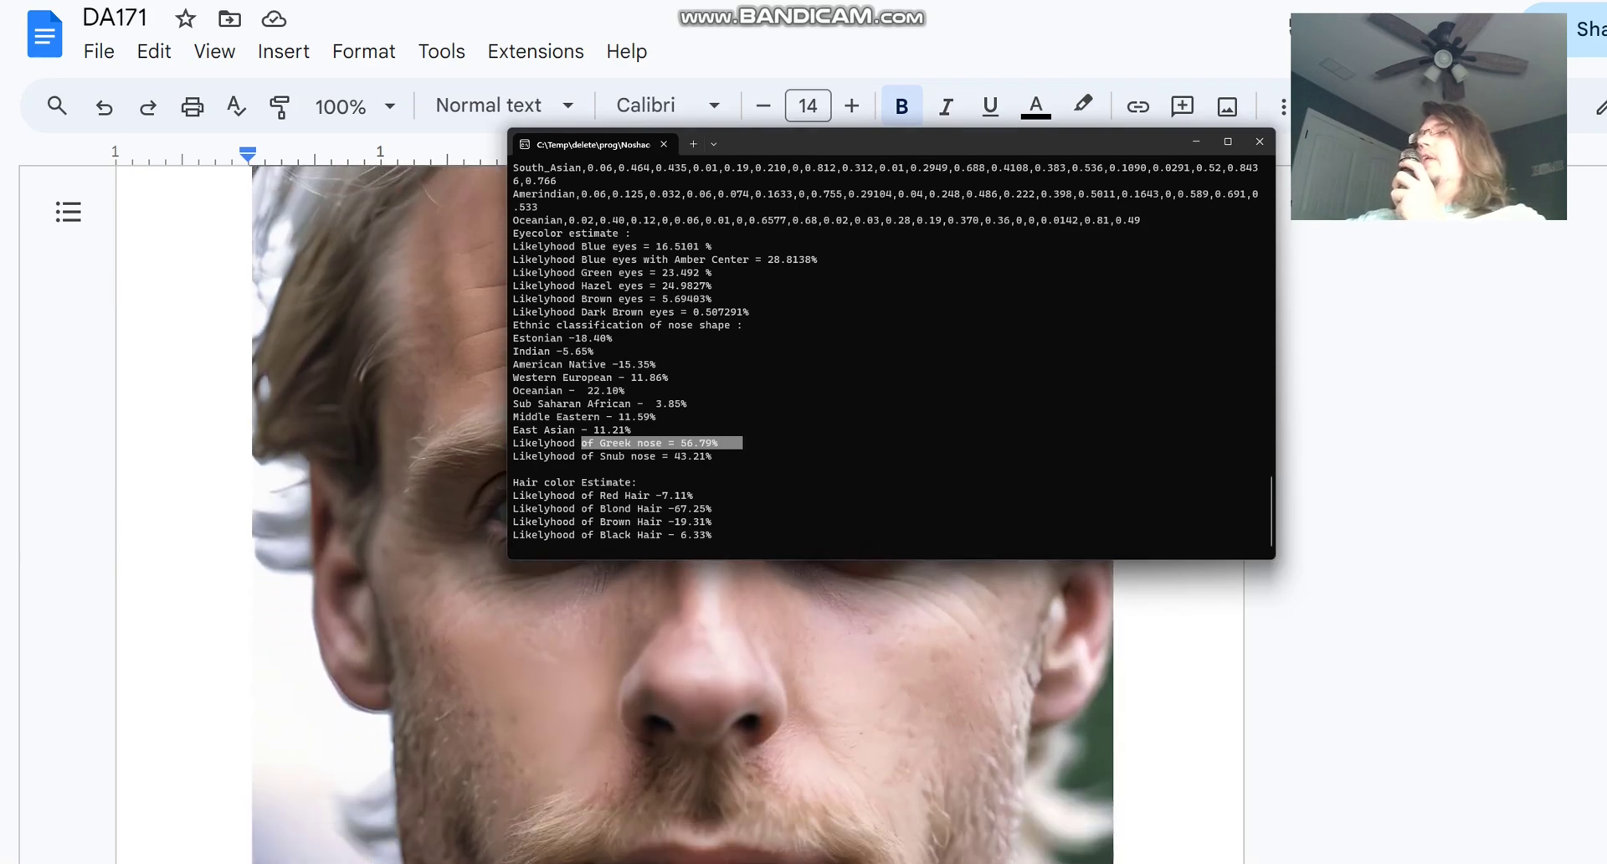
scroll(683, 711, "up", 3)
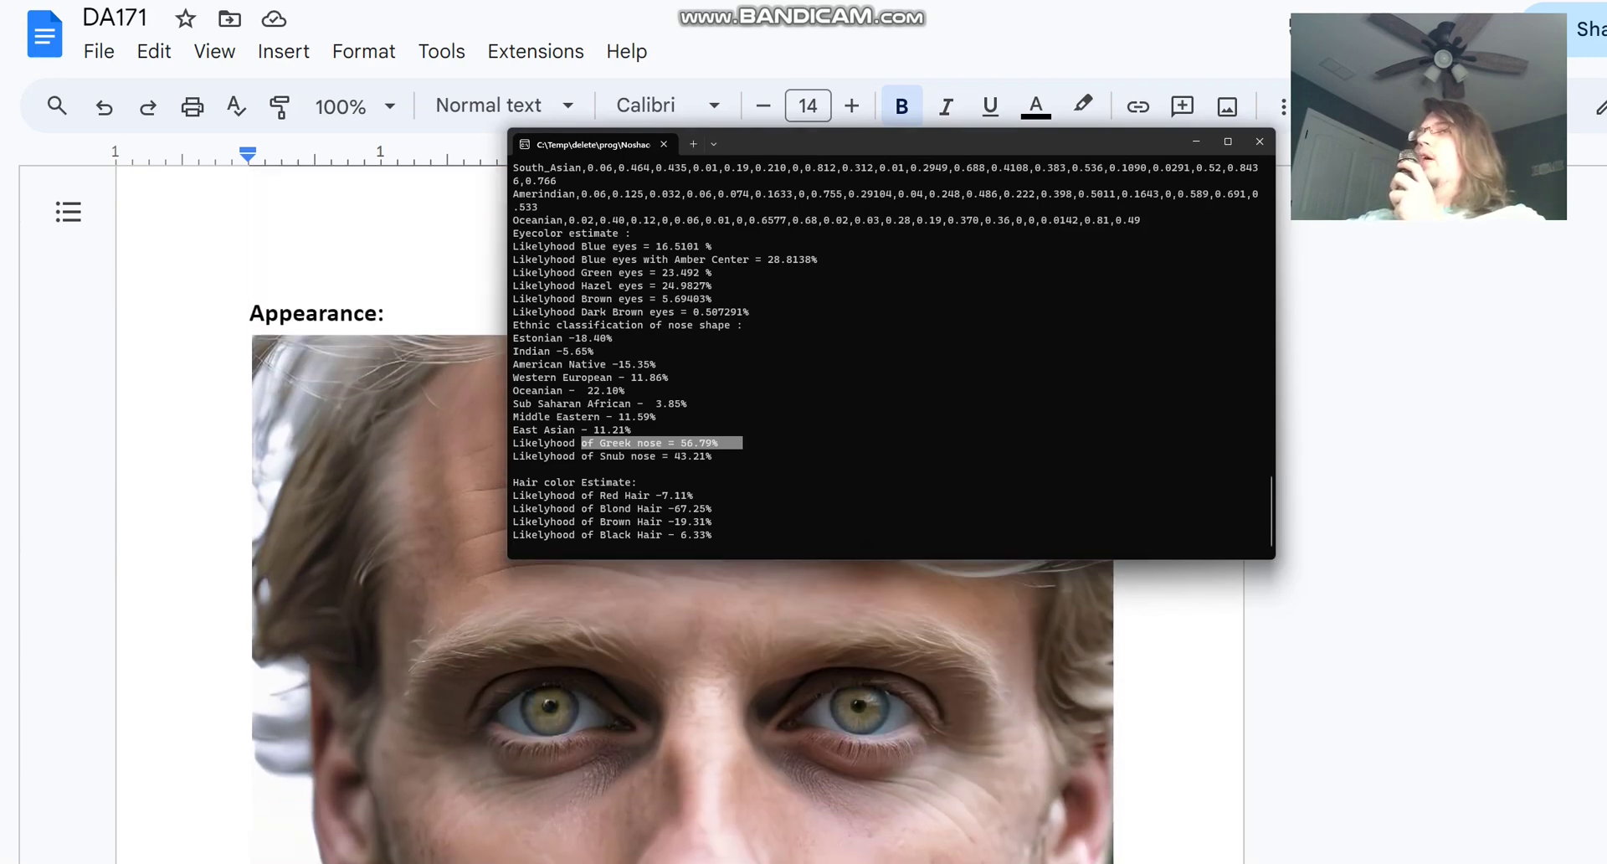
scroll(683, 712, "down", 5)
scroll(682, 712, "up", 4)
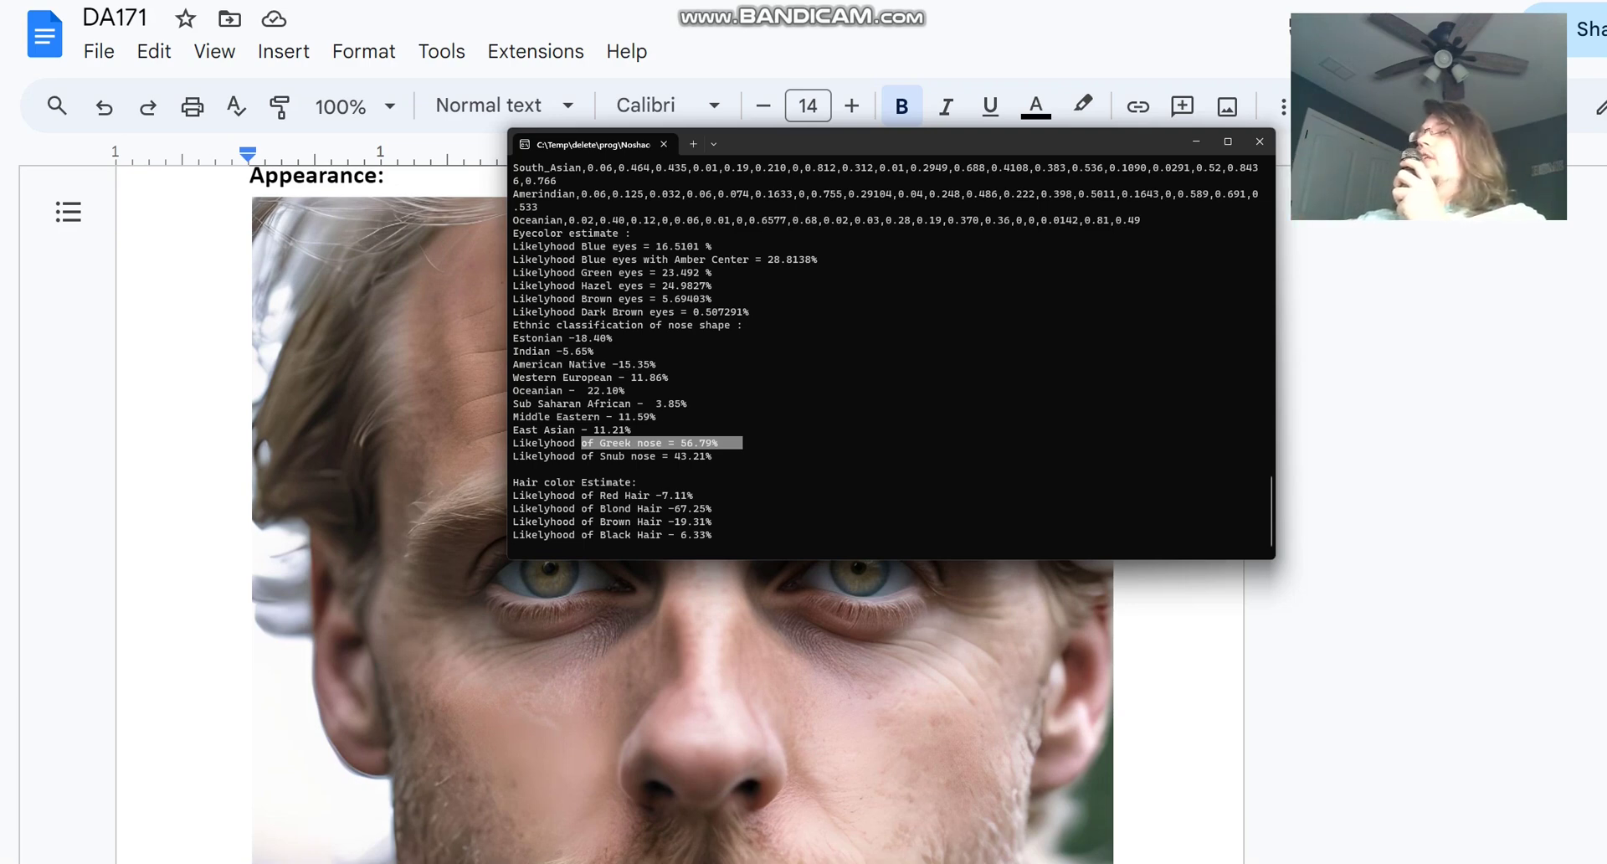
key("ctrl+c")
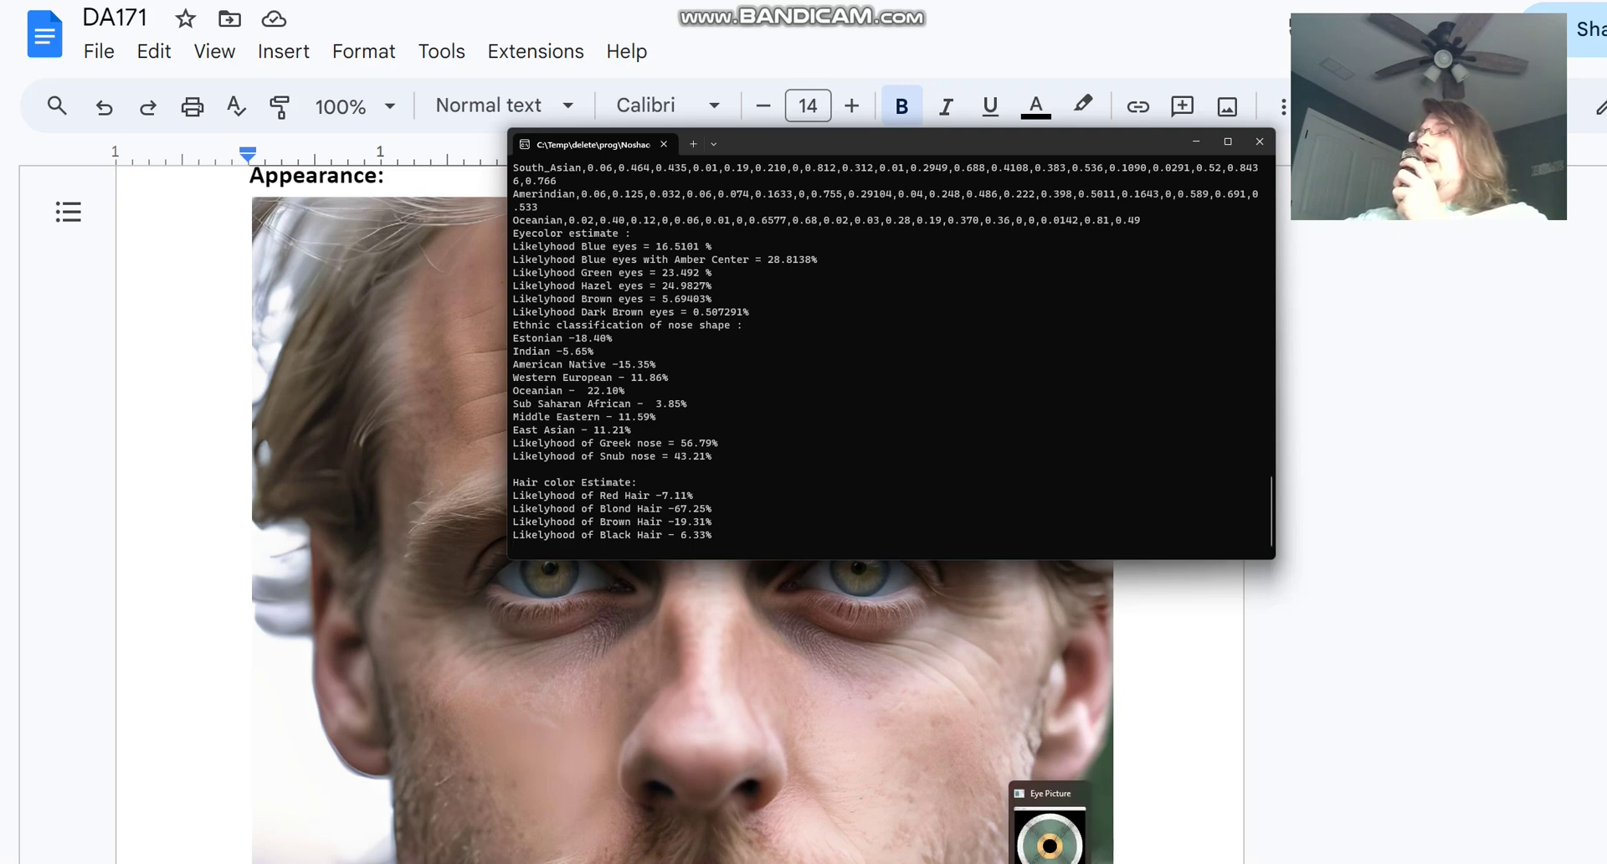
Step: Show the hair texture chart (straight 40, wavy 32, curly 23, kinky 3), then close it
left_click(1080, 862)
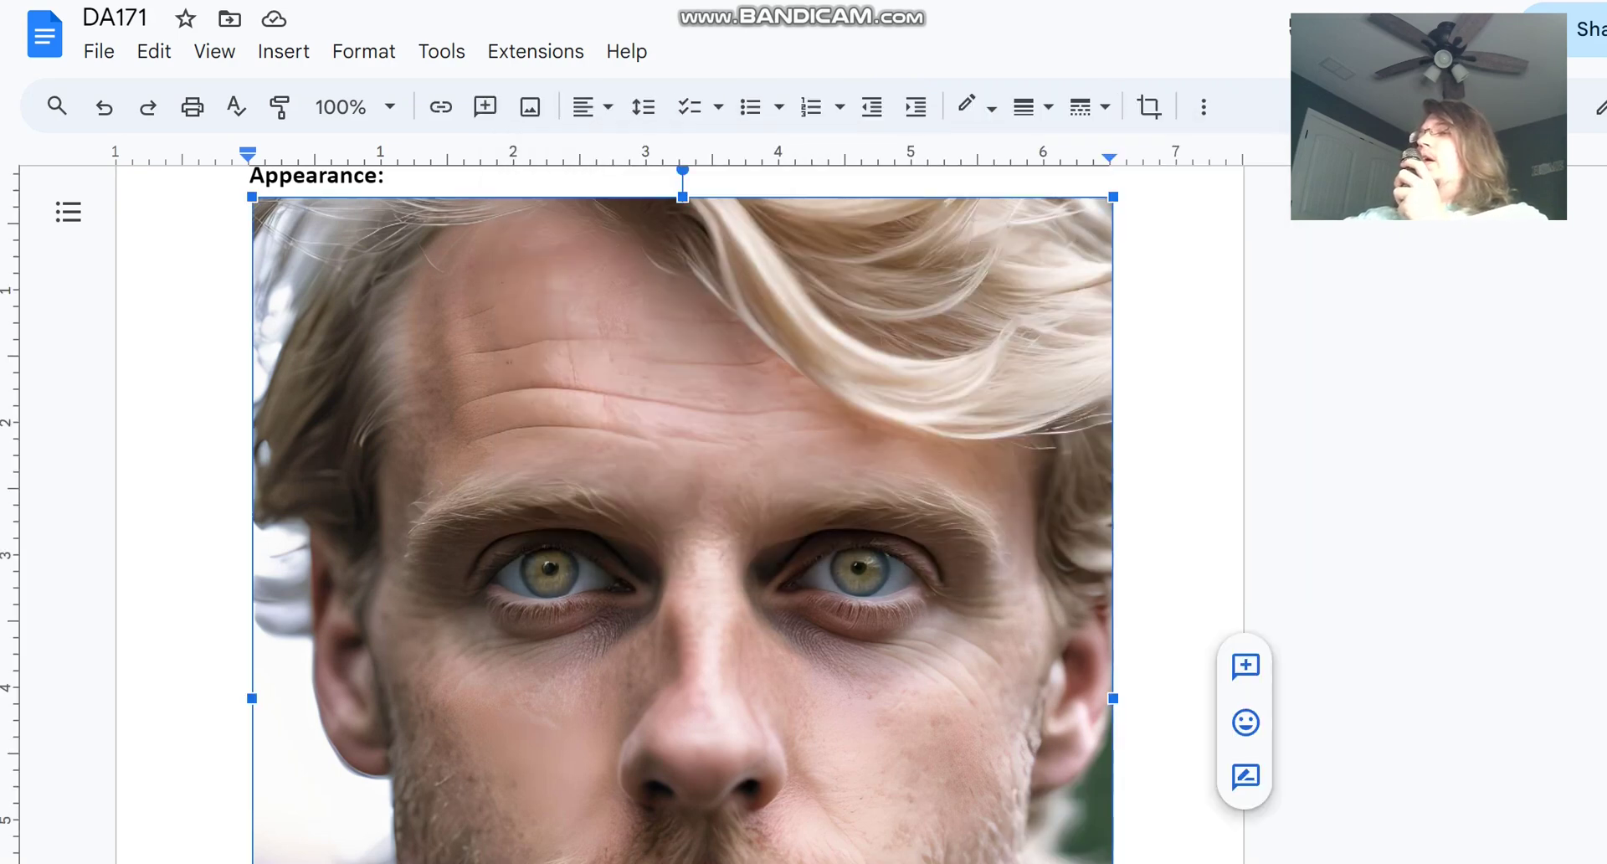
left_click(1080, 824)
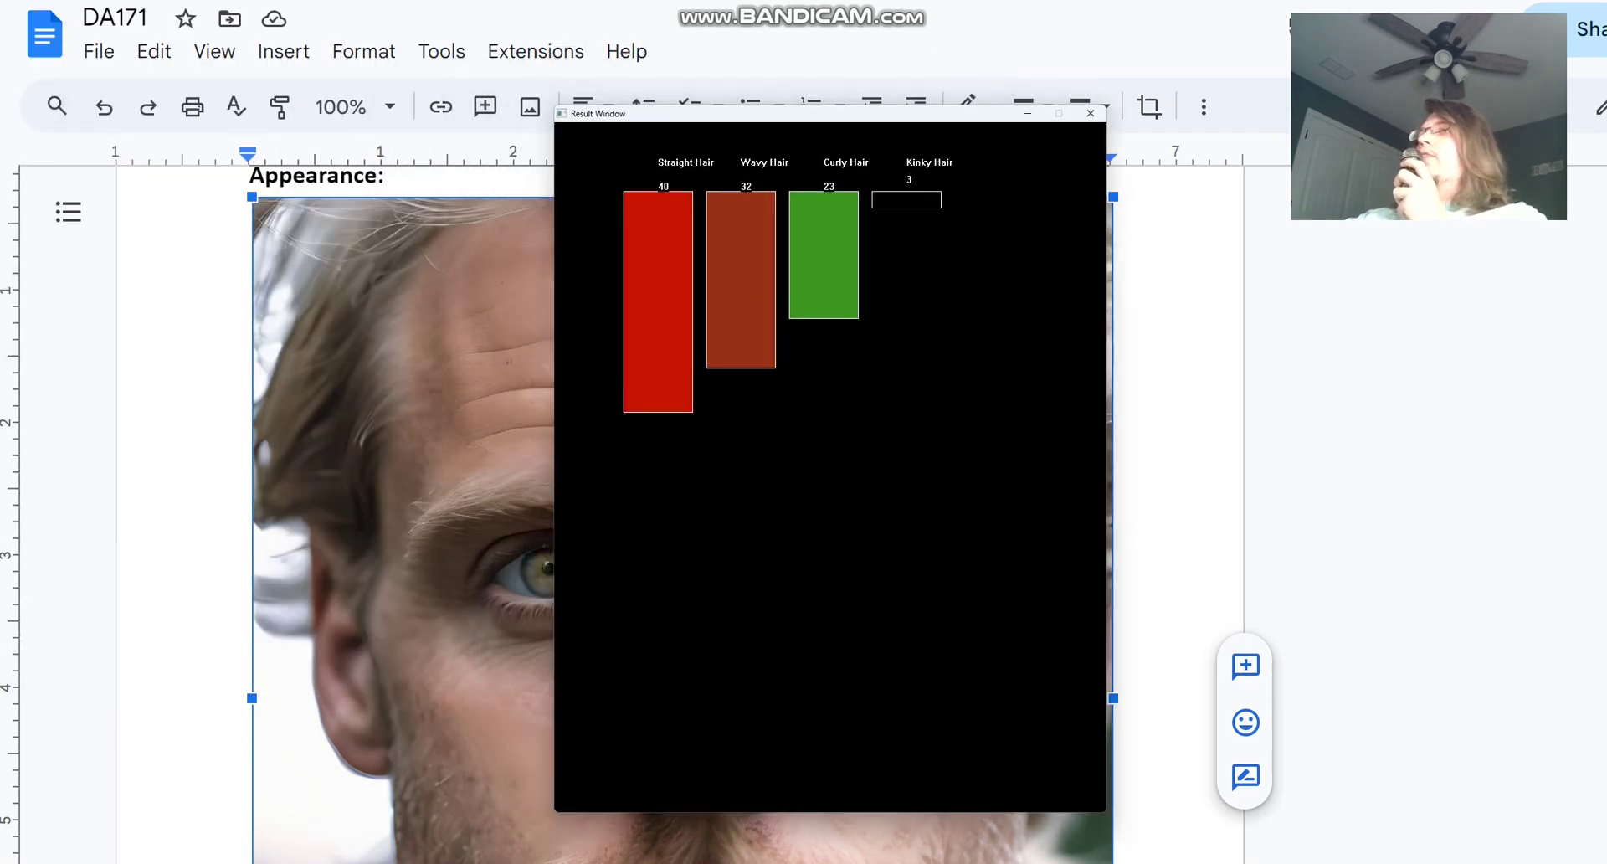
left_click(946, 825)
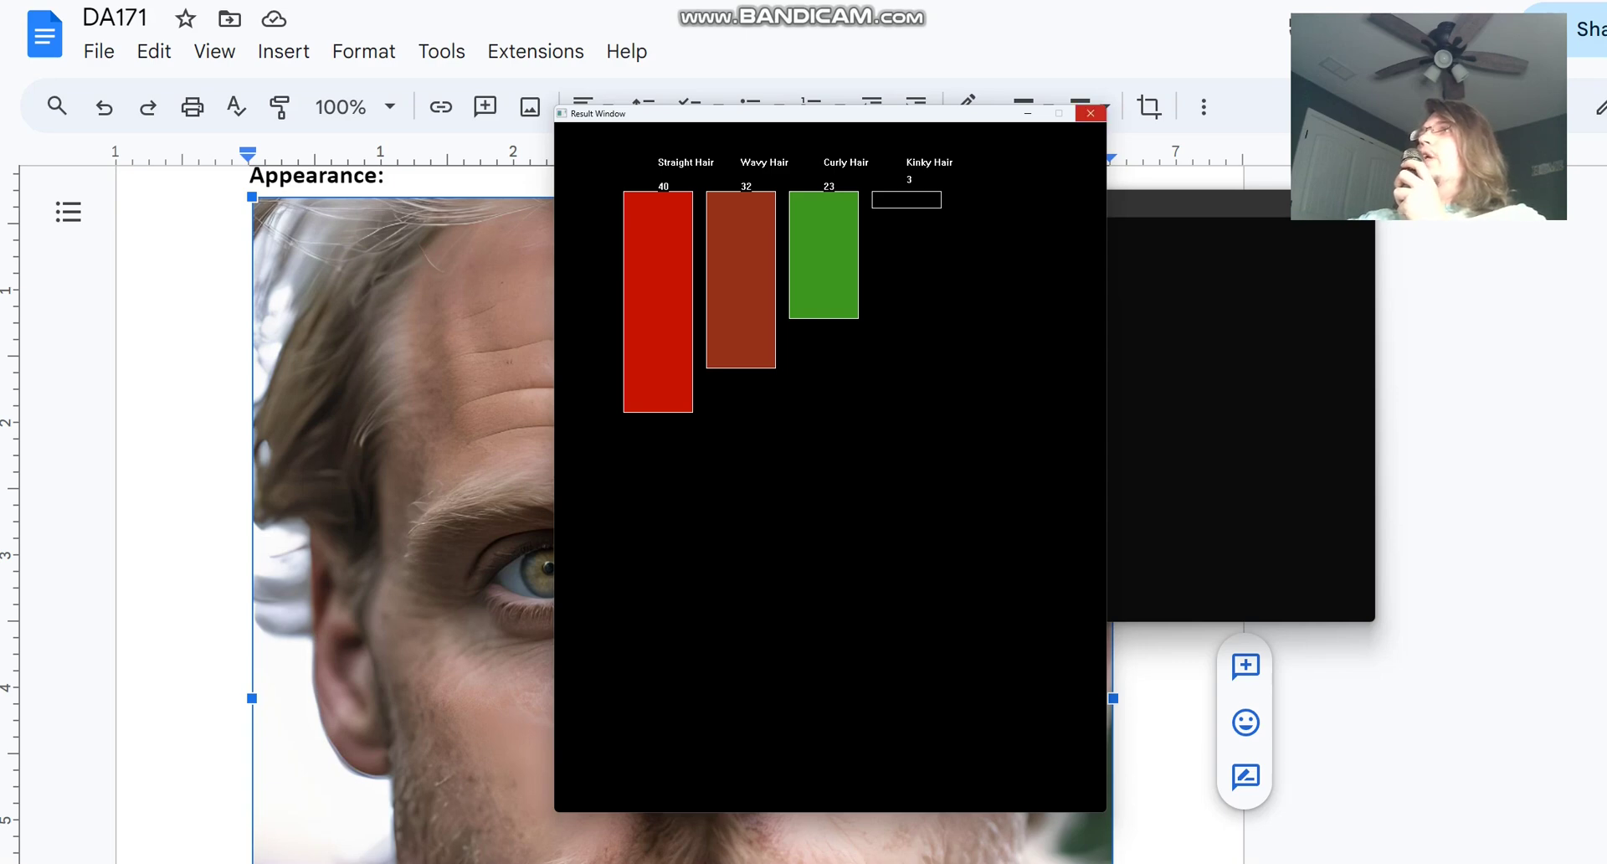
left_click(1091, 113)
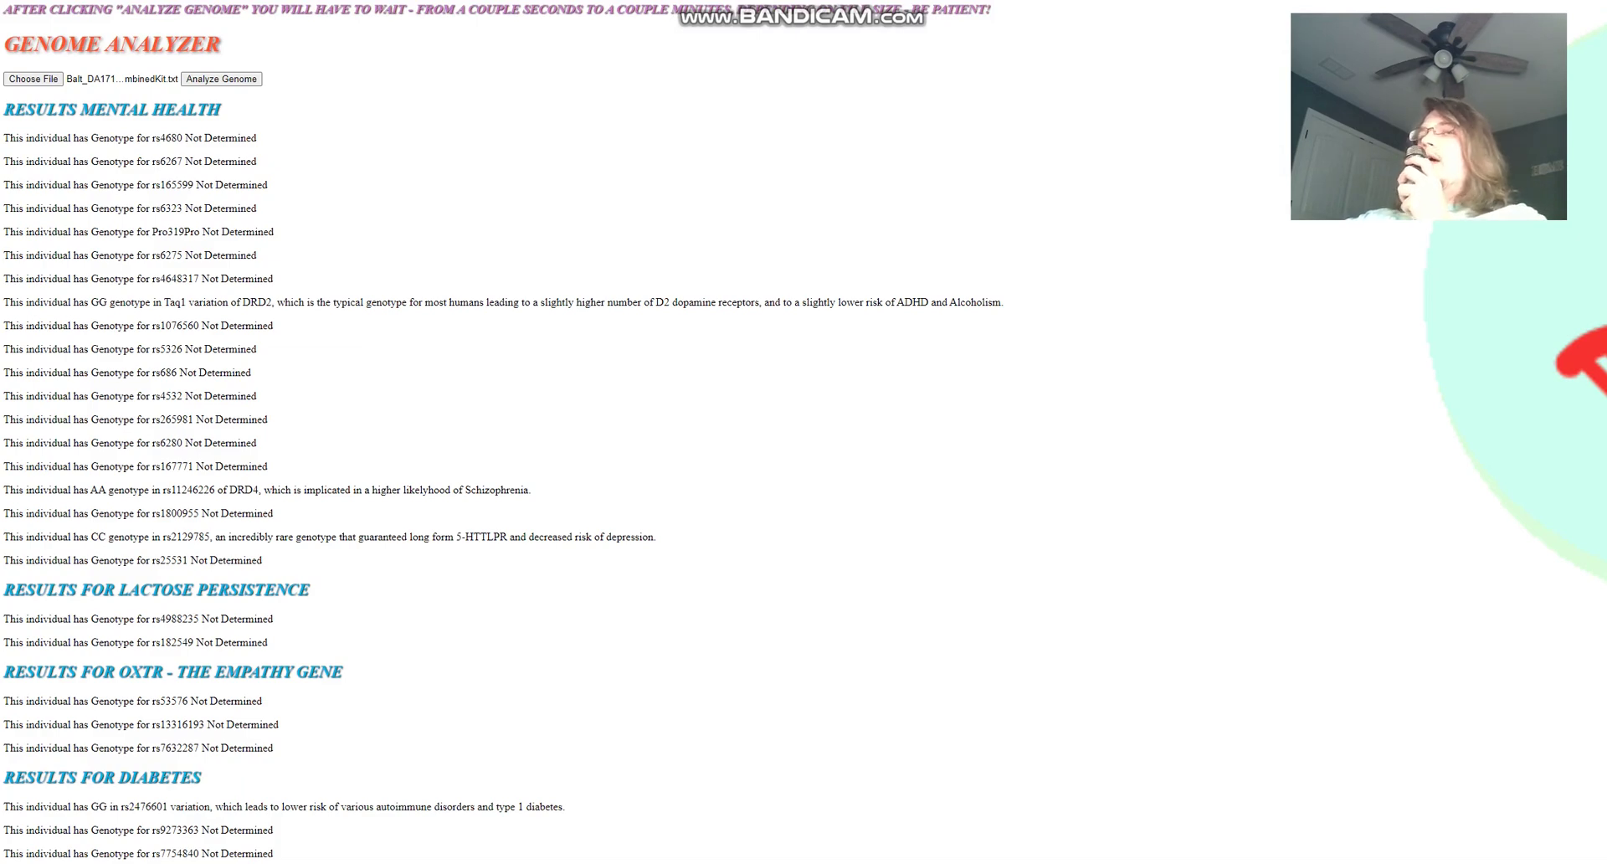
Step: Highlight the DRD2 Taq1 GG finding with lower ADHD/alcoholism risk and the DRD4 AA finding
left_click_drag(87, 302, 286, 302)
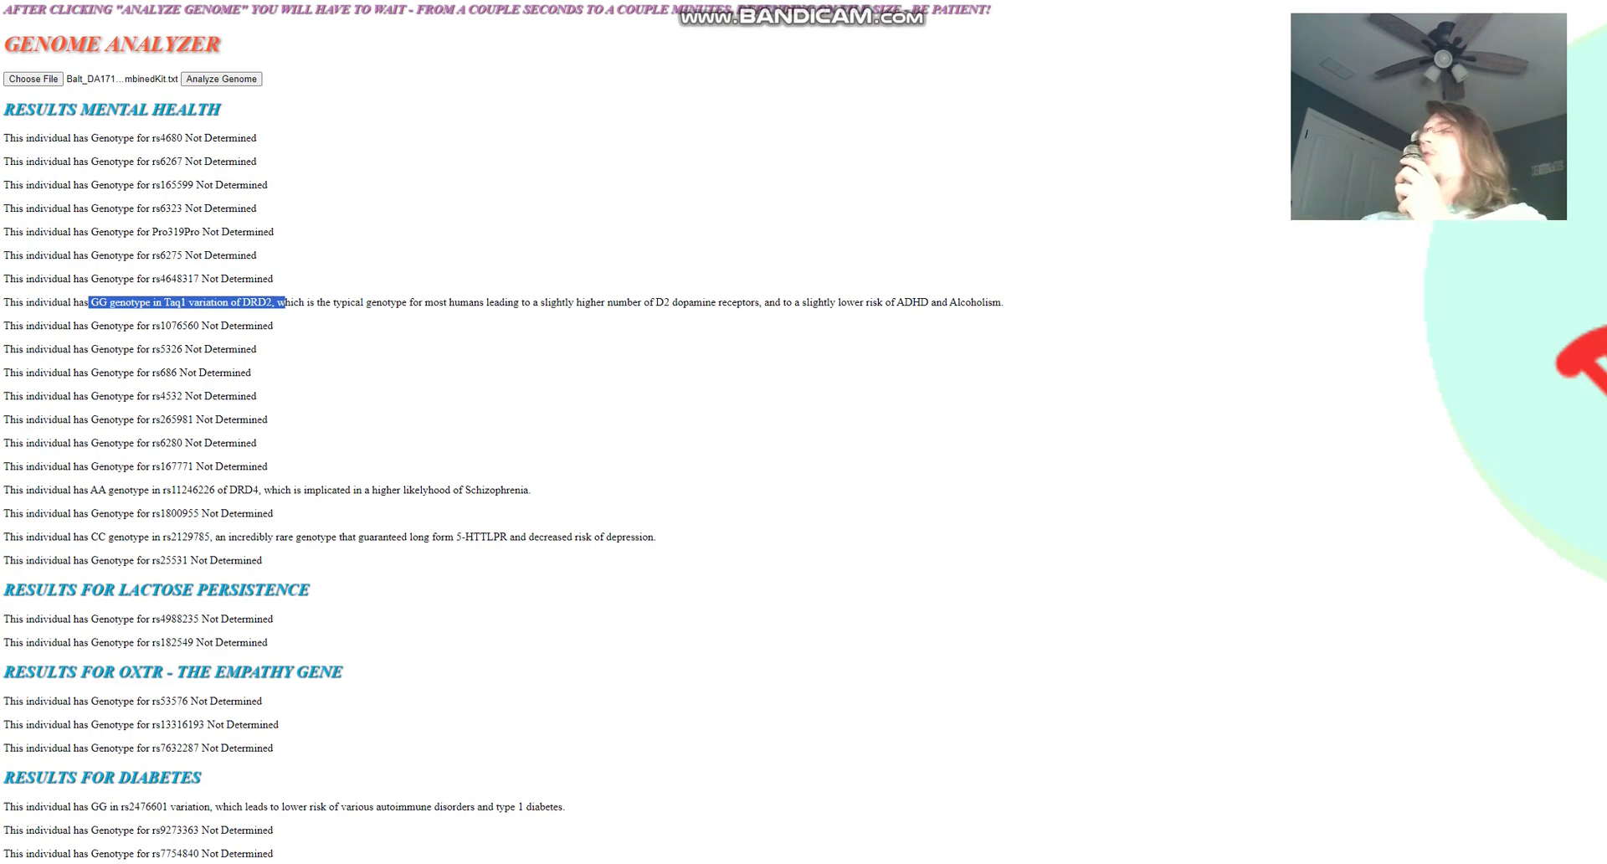
left_click_drag(286, 302, 91, 138)
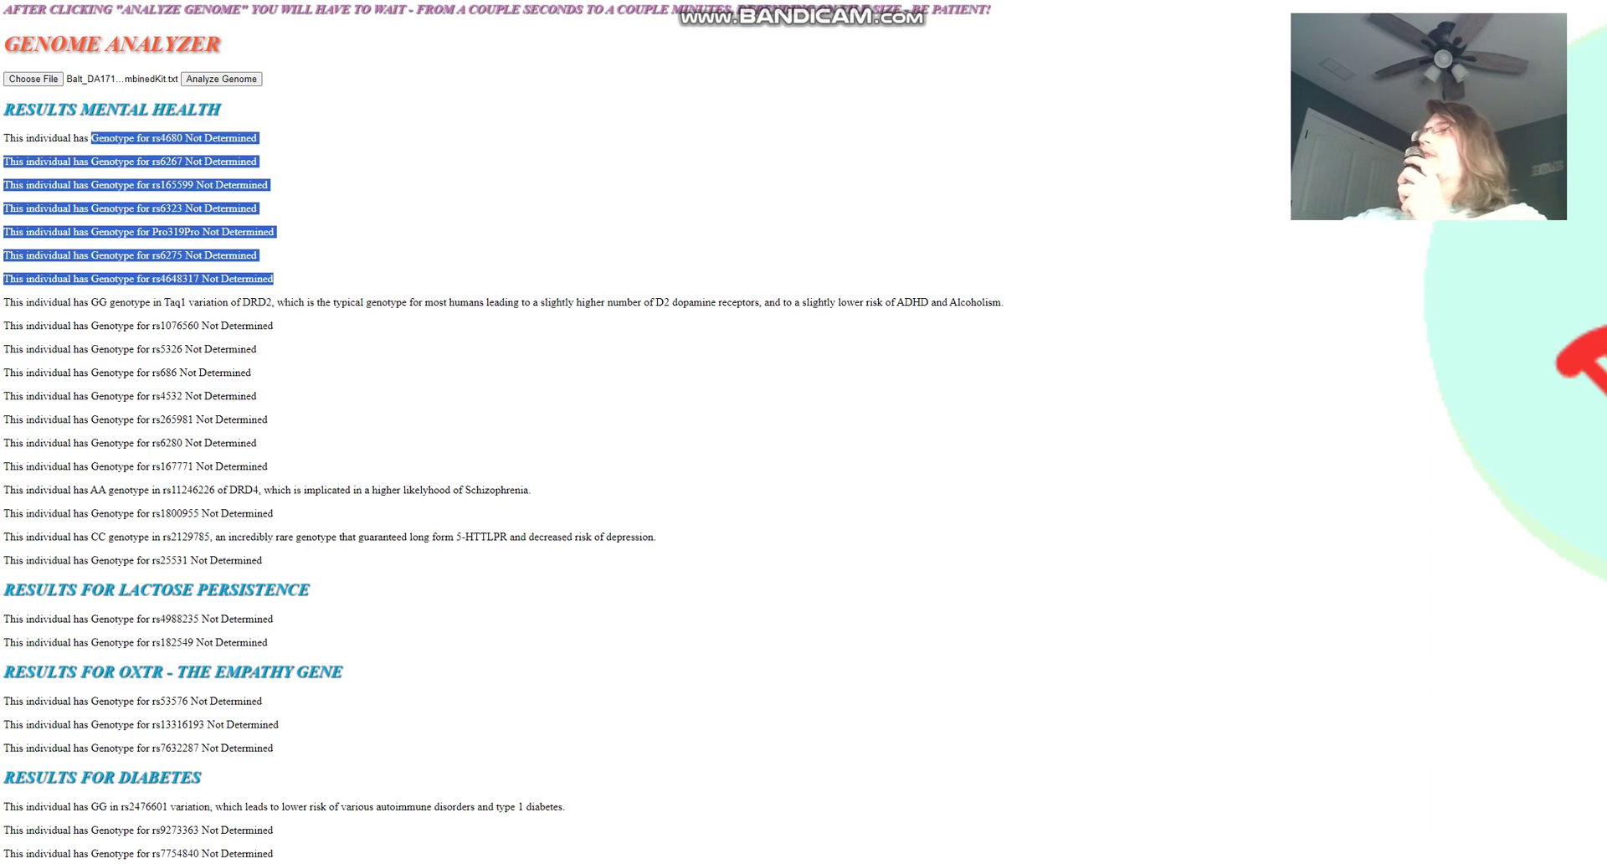
left_click_drag(90, 137, 776, 302)
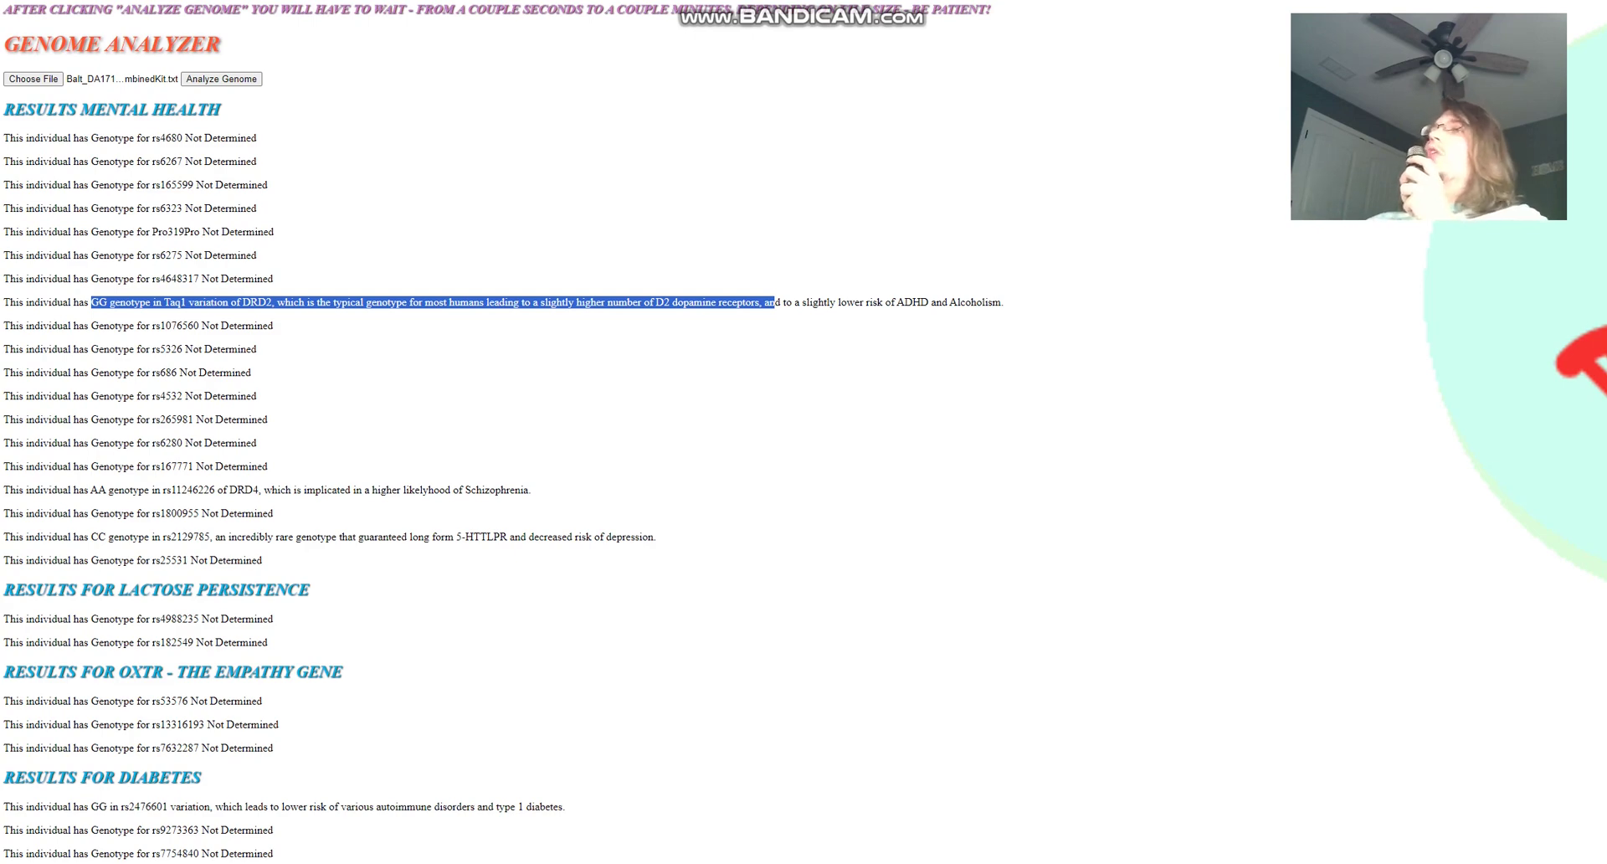
left_click_drag(817, 302, 1004, 303)
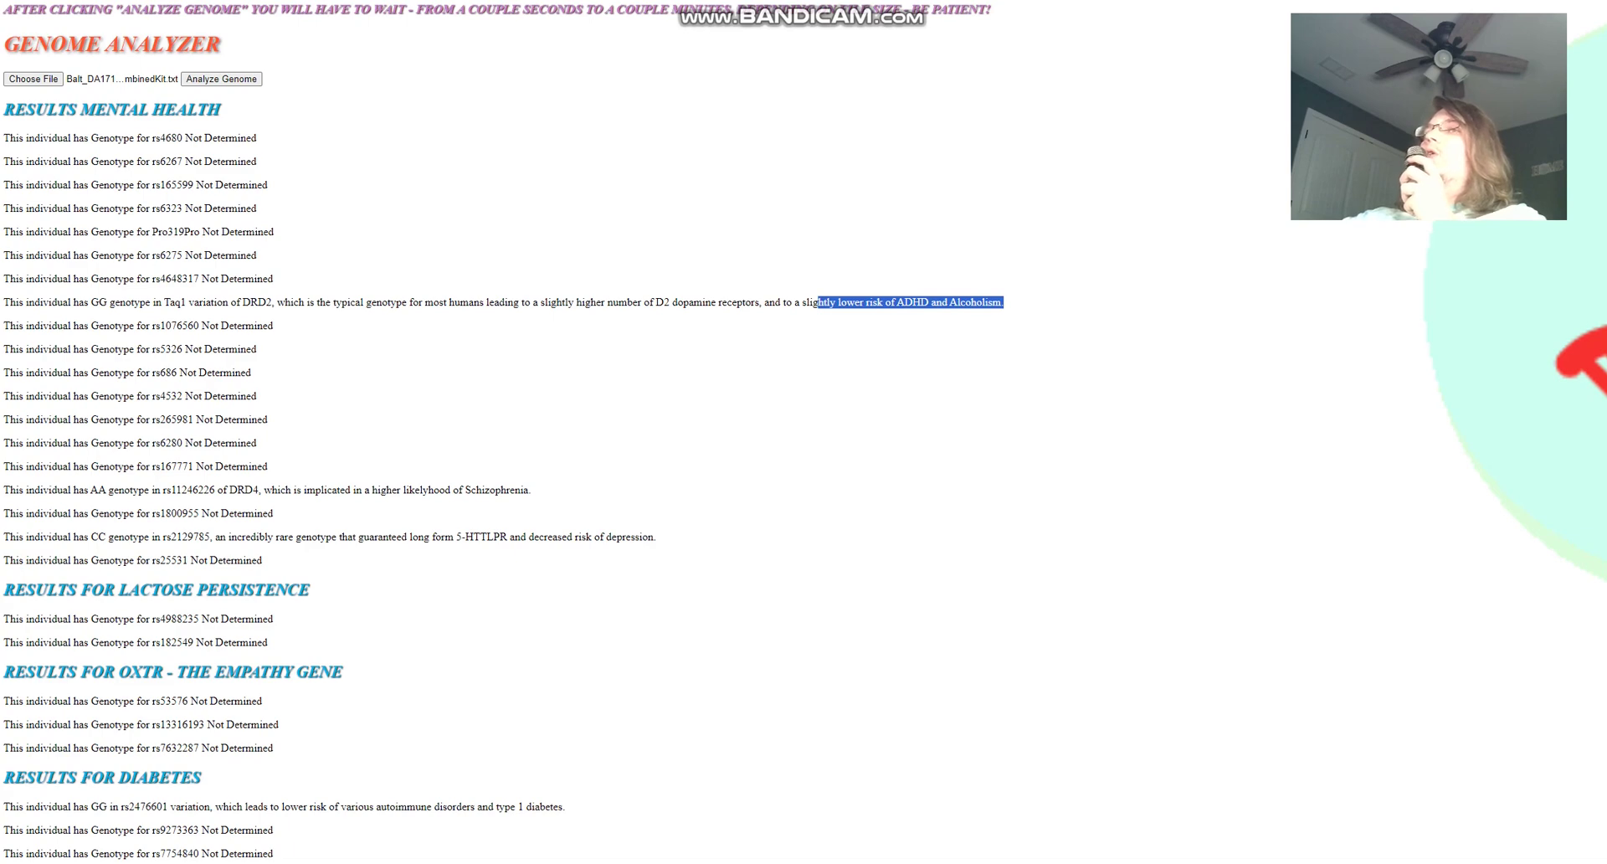
left_click_drag(78, 490, 428, 489)
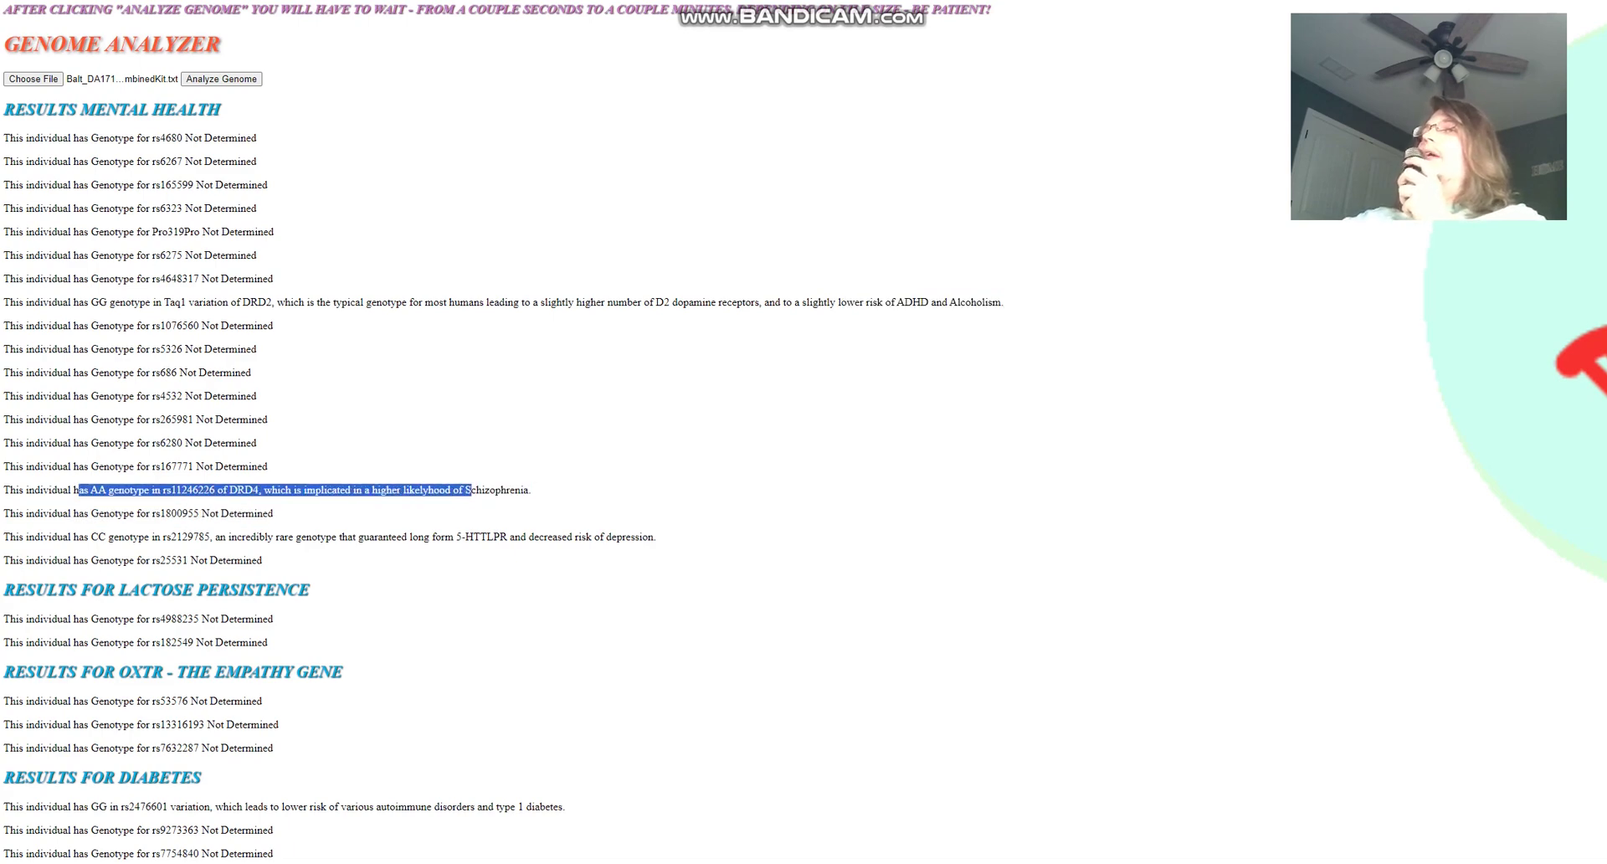
left_click_drag(471, 490, 531, 489)
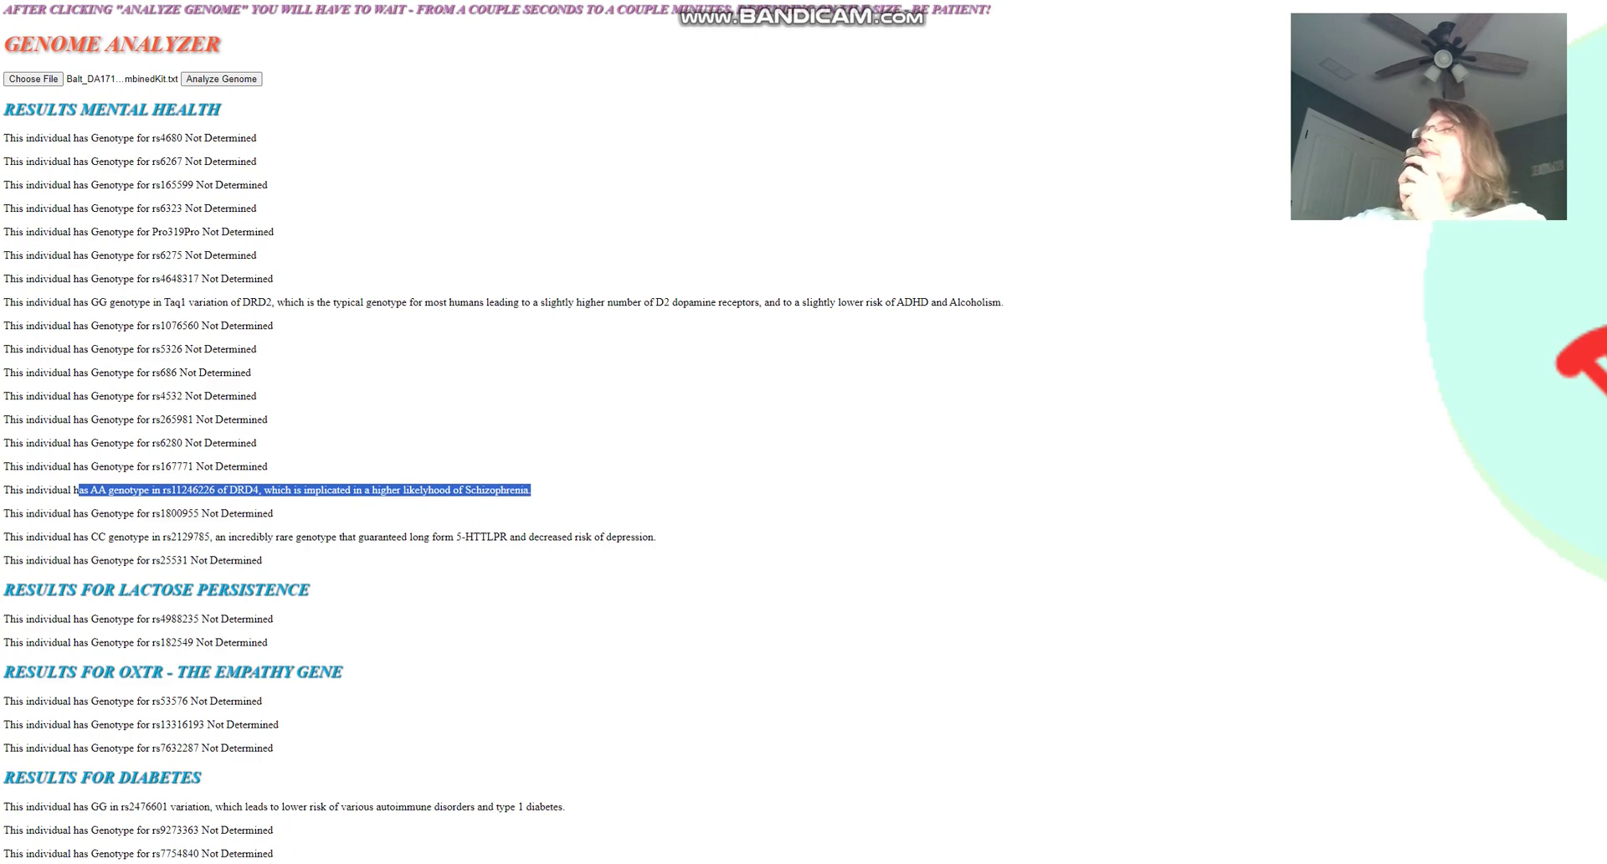
left_click_drag(164, 302, 271, 302)
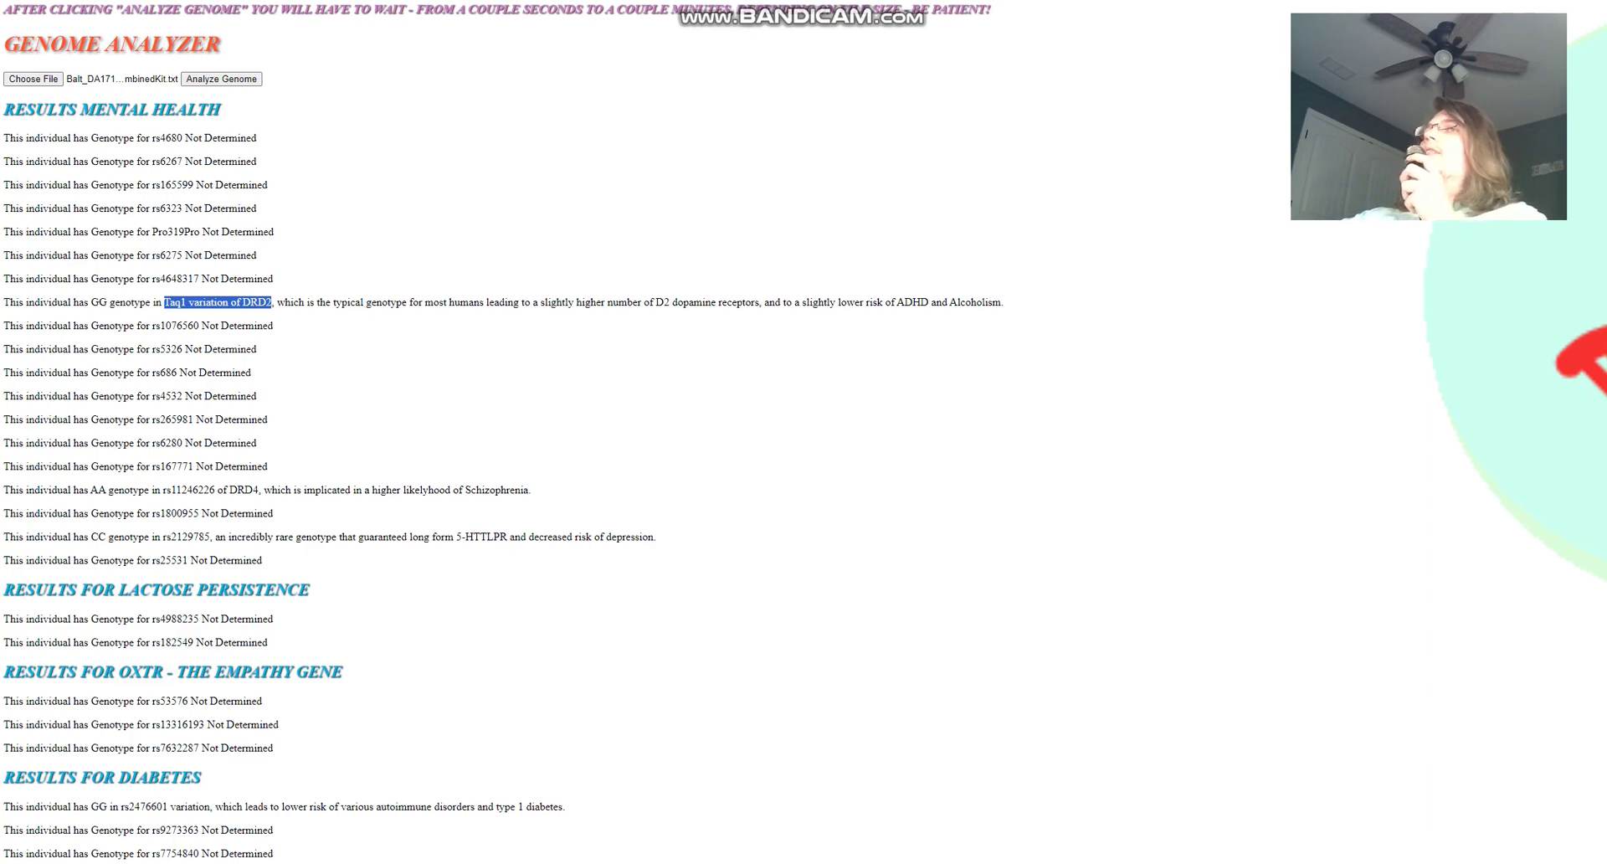
scroll(803, 432, "down", 3)
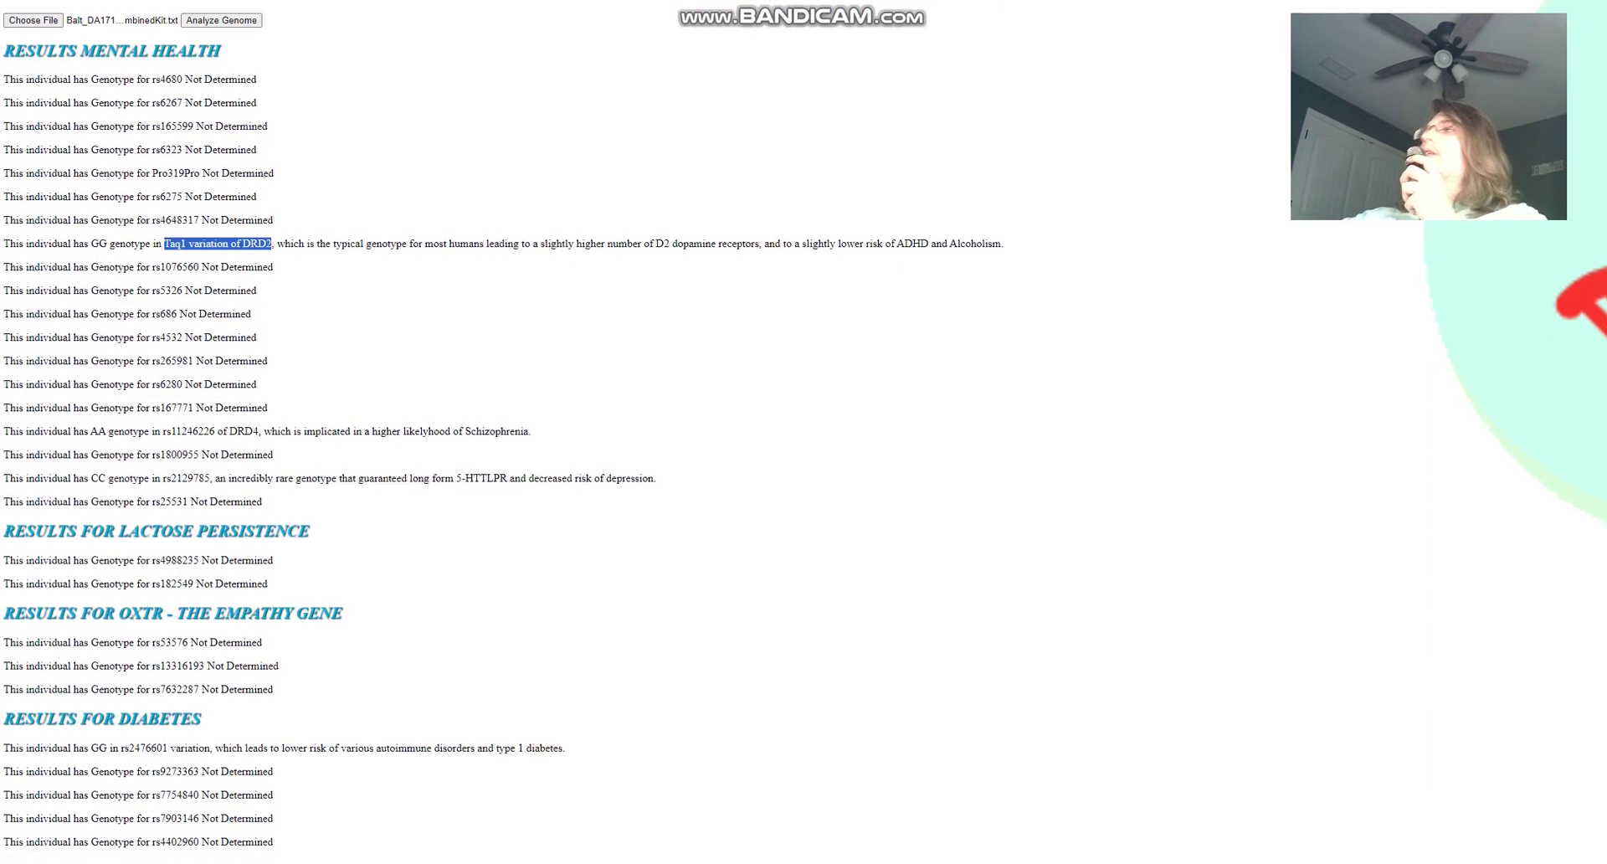
Step: Highlight the rs2129785 depression-risk finding, then the HFE His63Asp CC and S65C AA results
left_click_drag(108, 329, 263, 352)
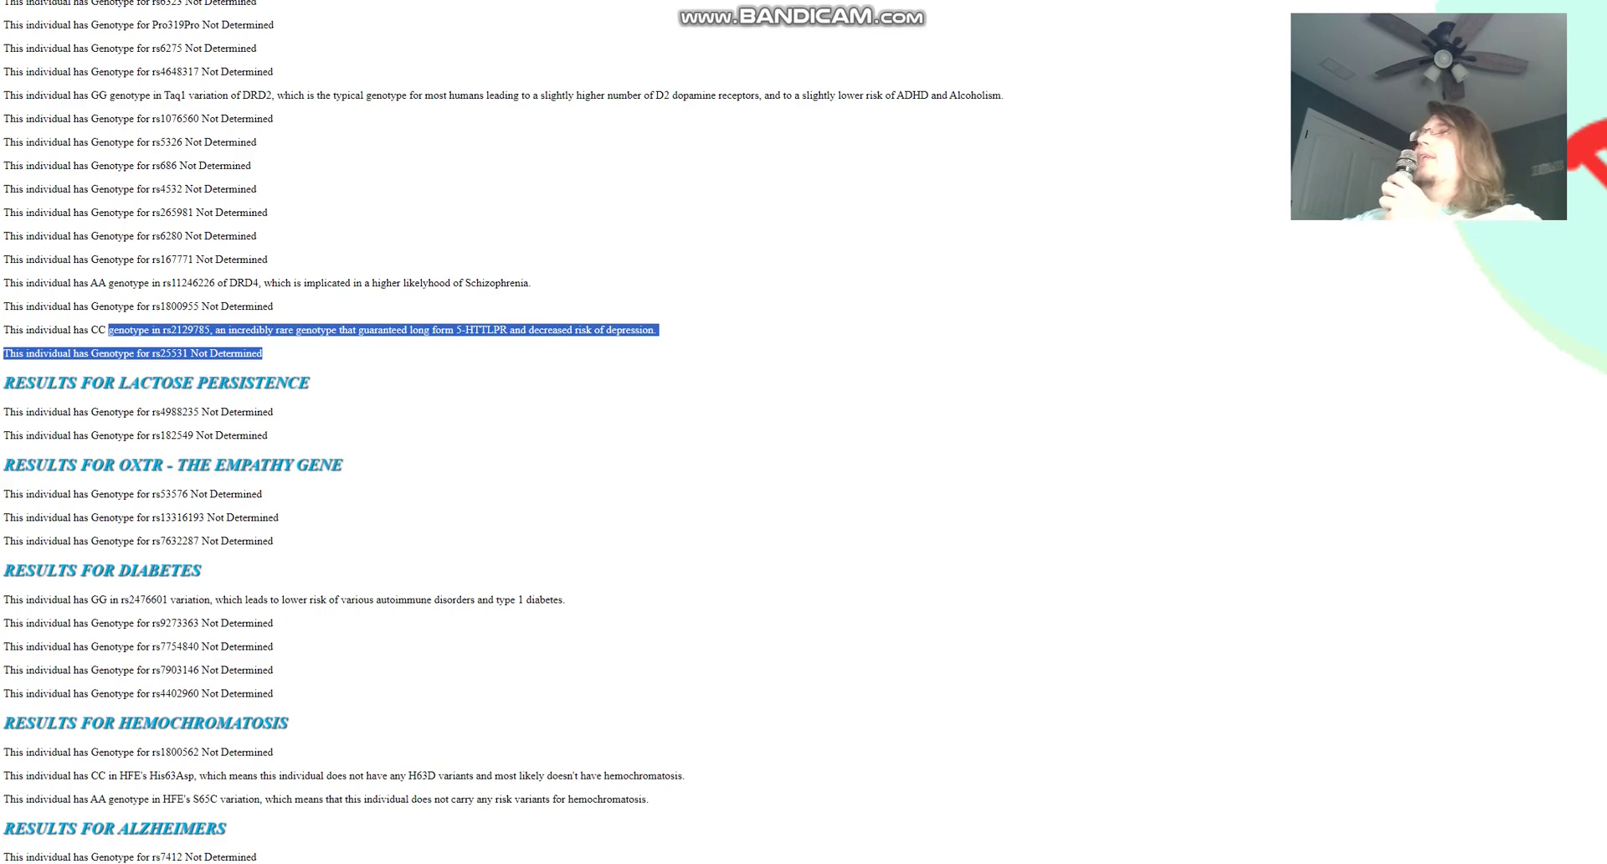
left_click_drag(84, 329, 563, 325)
scroll(803, 432, "down", 2)
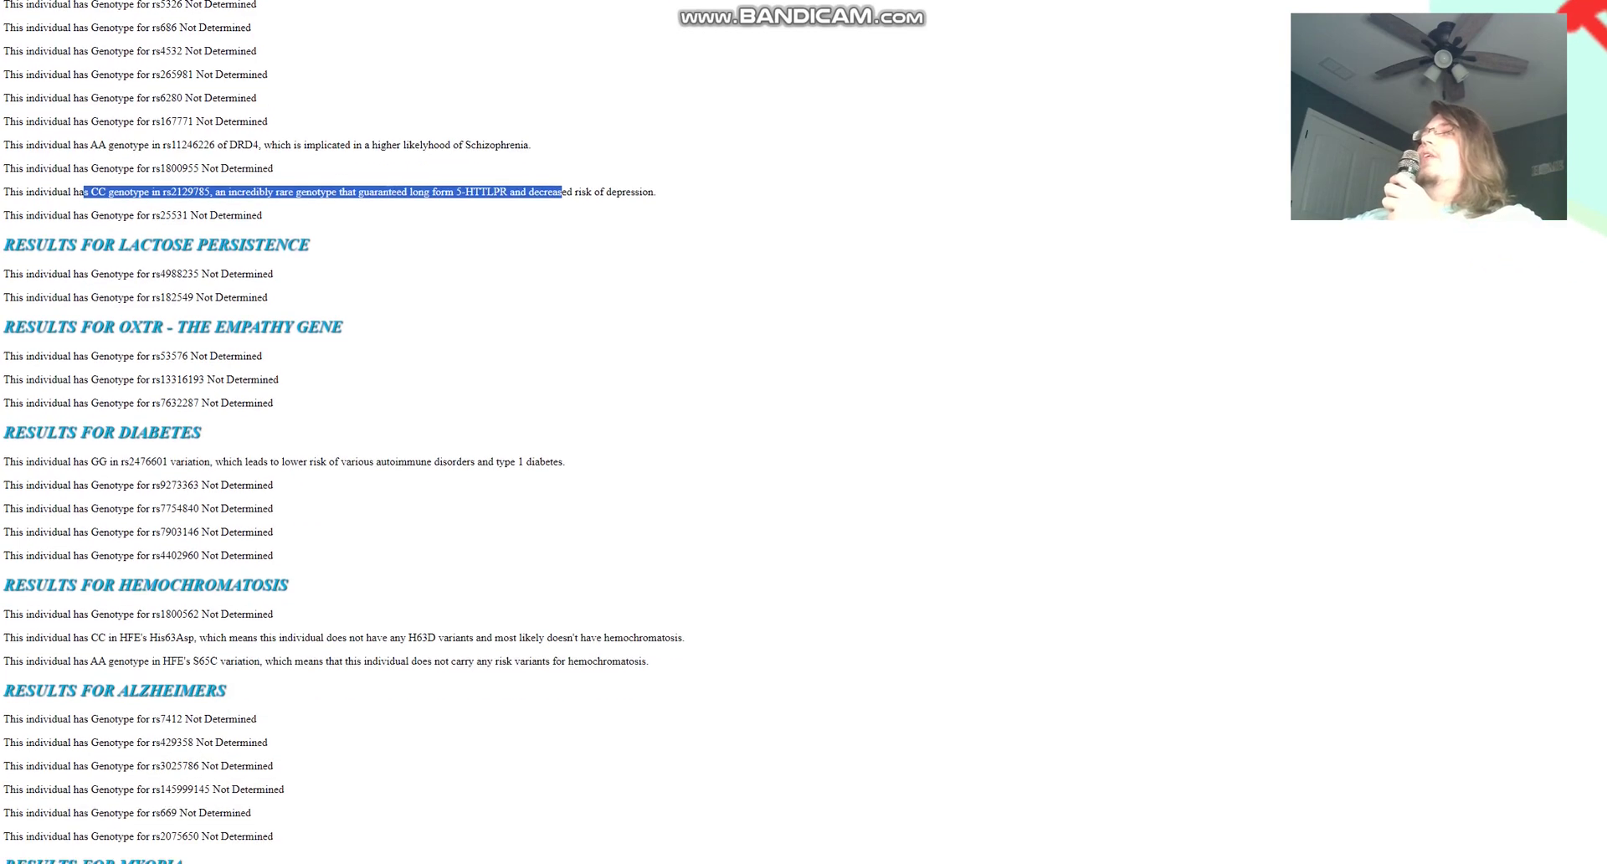
scroll(804, 432, "down", 3)
left_click_drag(119, 430, 640, 430)
left_click_drag(89, 454, 580, 454)
left_click(581, 453)
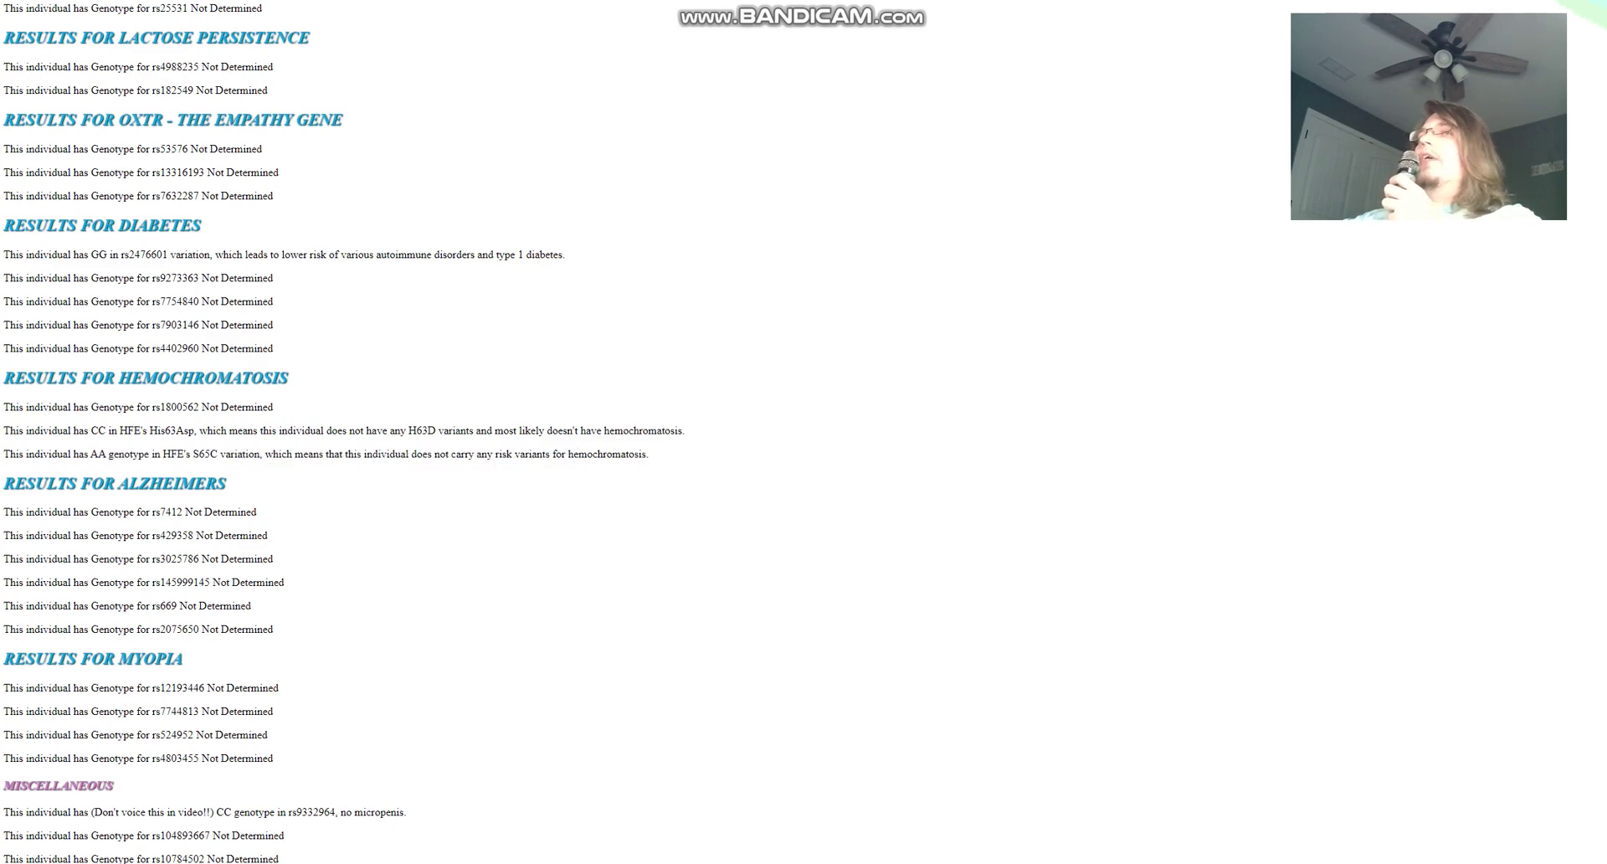
Step: Highlight the rs9332964 finding and the olanzapine, methamphetamine and other drug response results
scroll(804, 432, "down", 5)
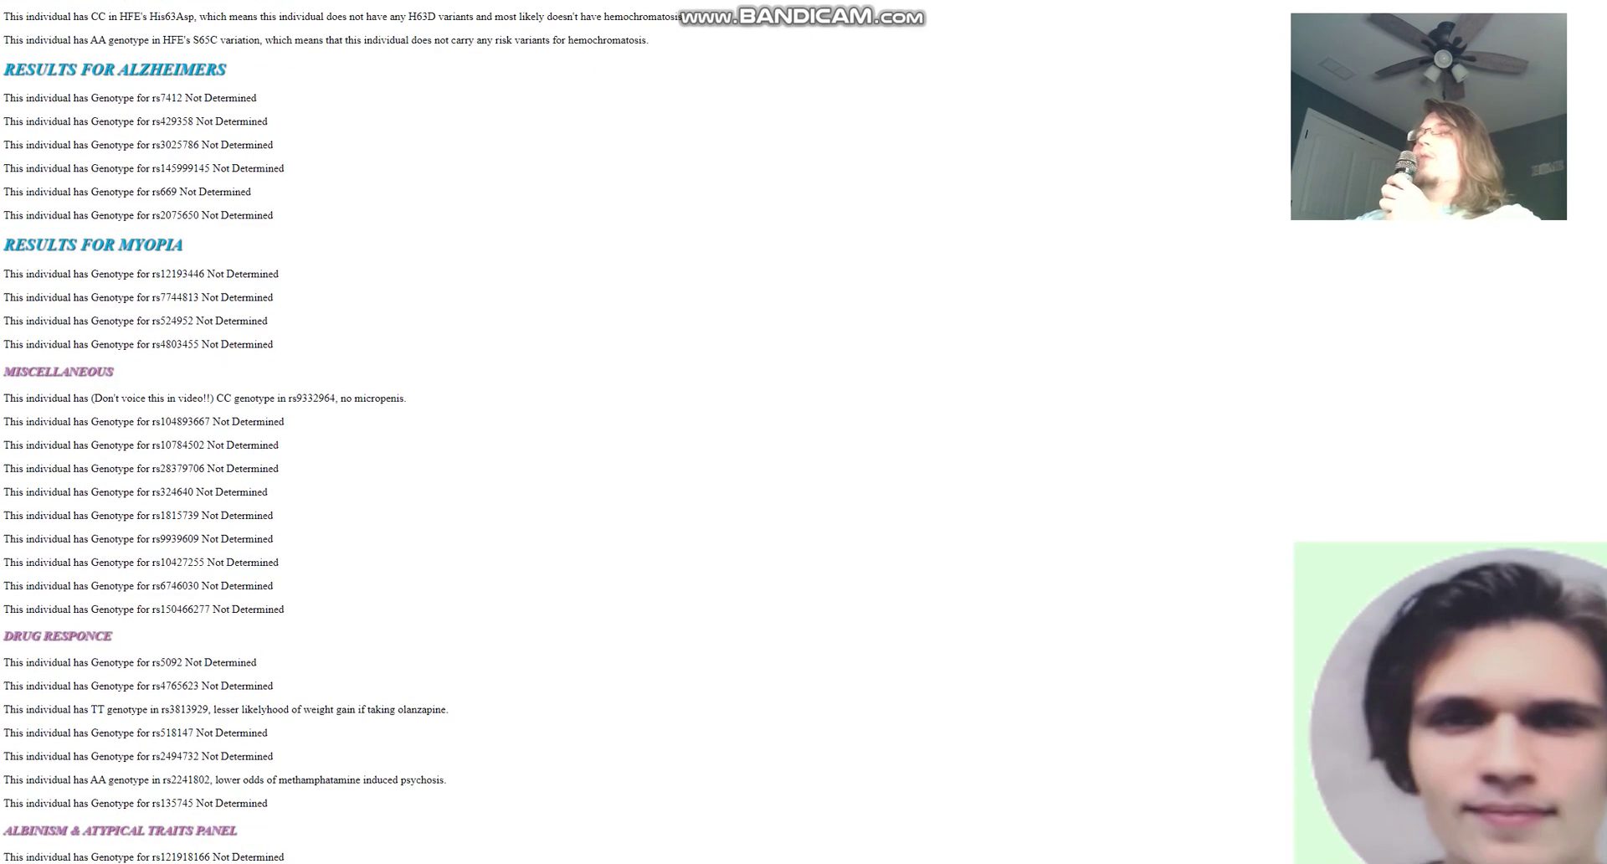
left_click_drag(340, 399, 406, 399)
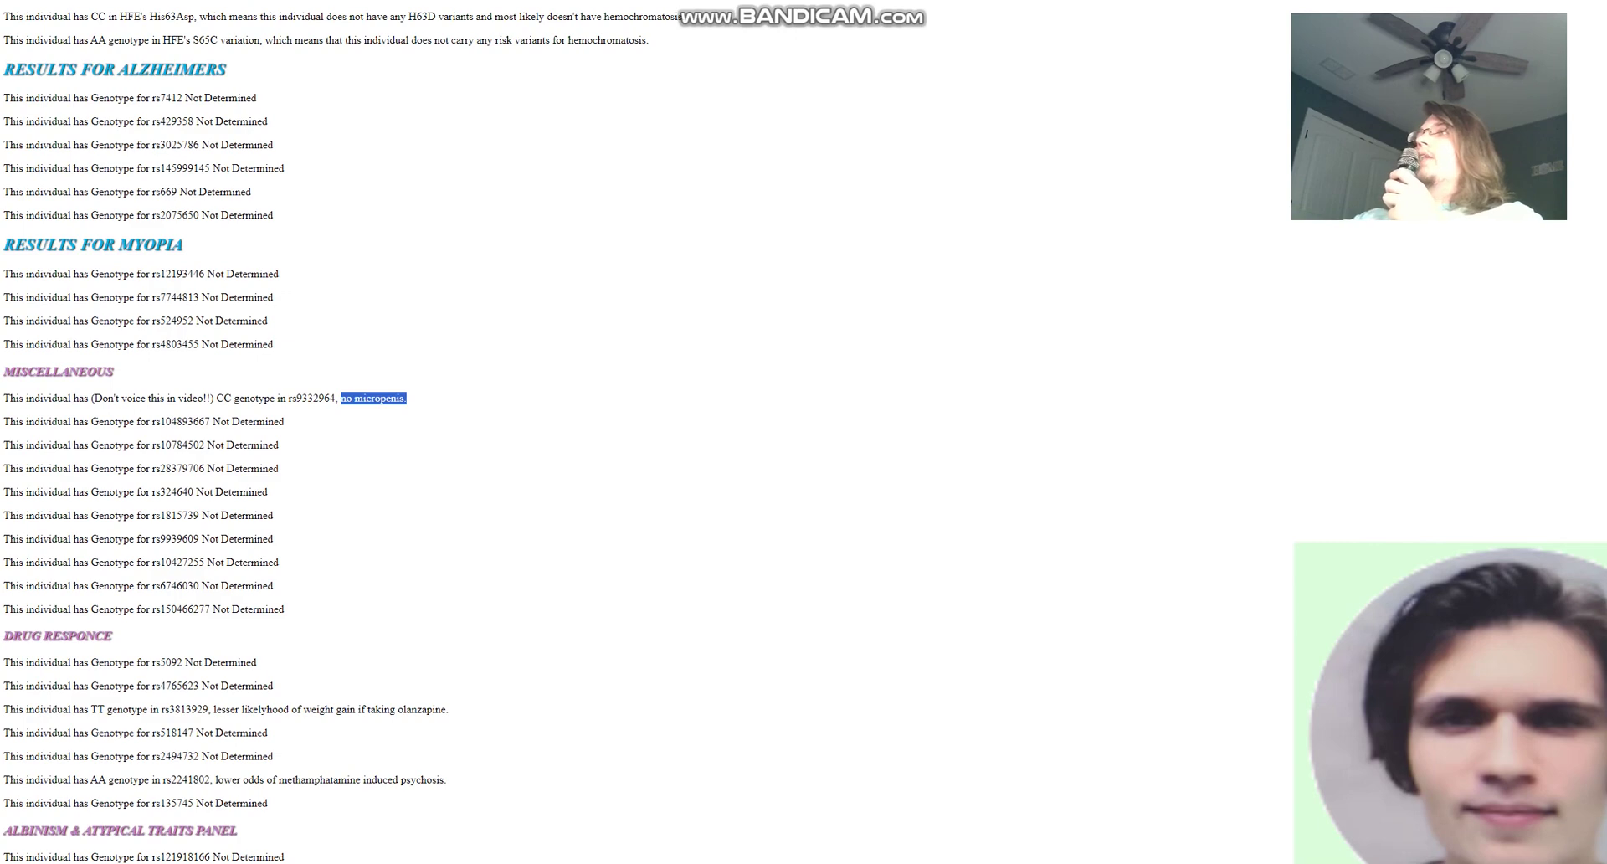
scroll(803, 432, "down", 3)
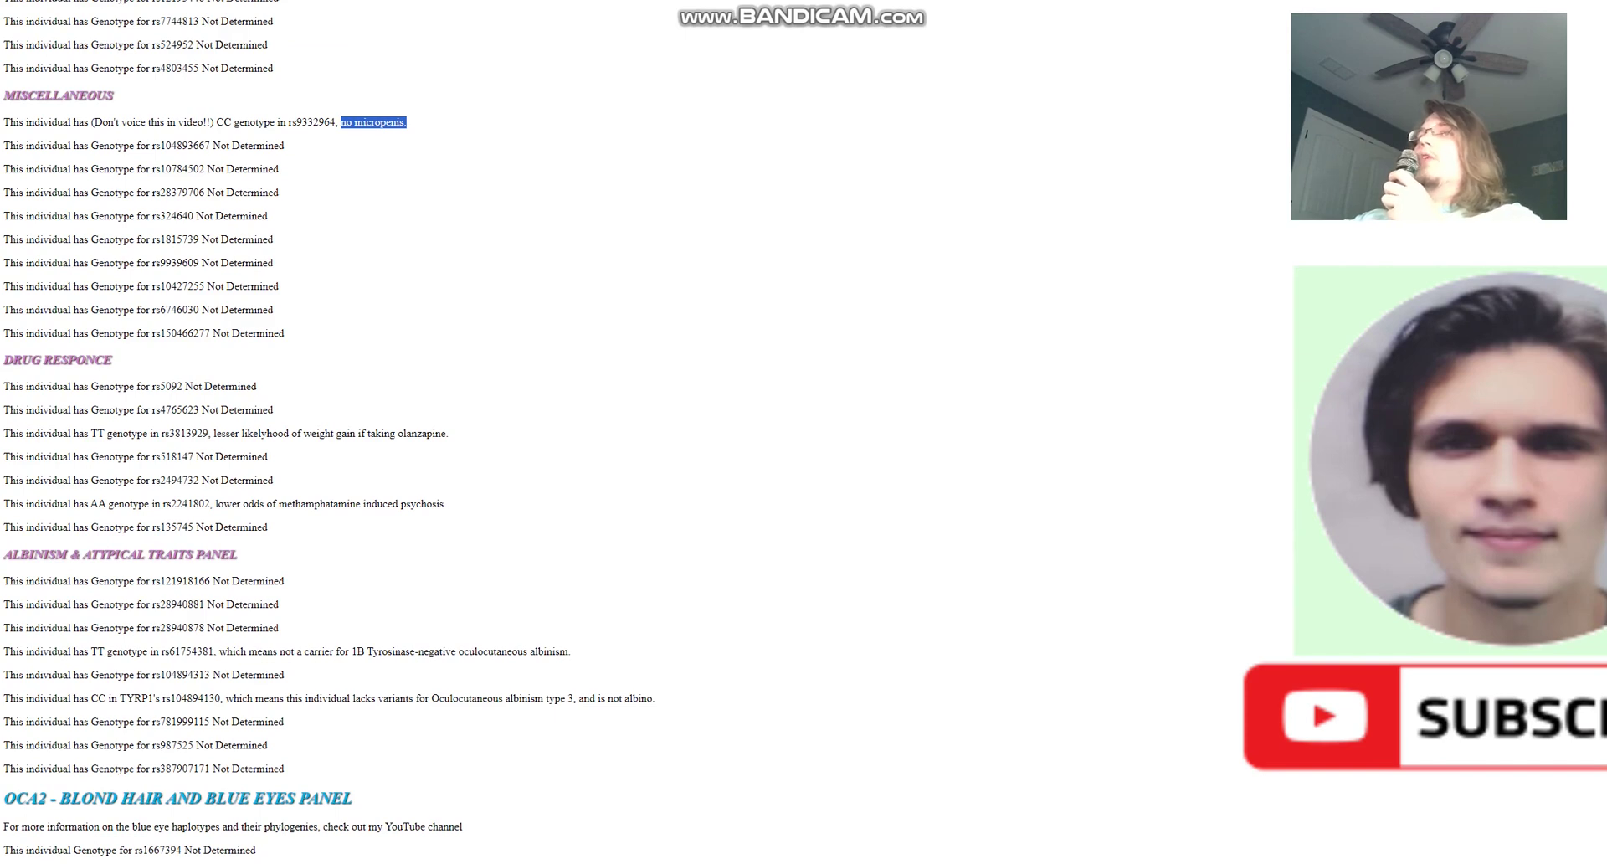
left_click_drag(207, 433, 449, 433)
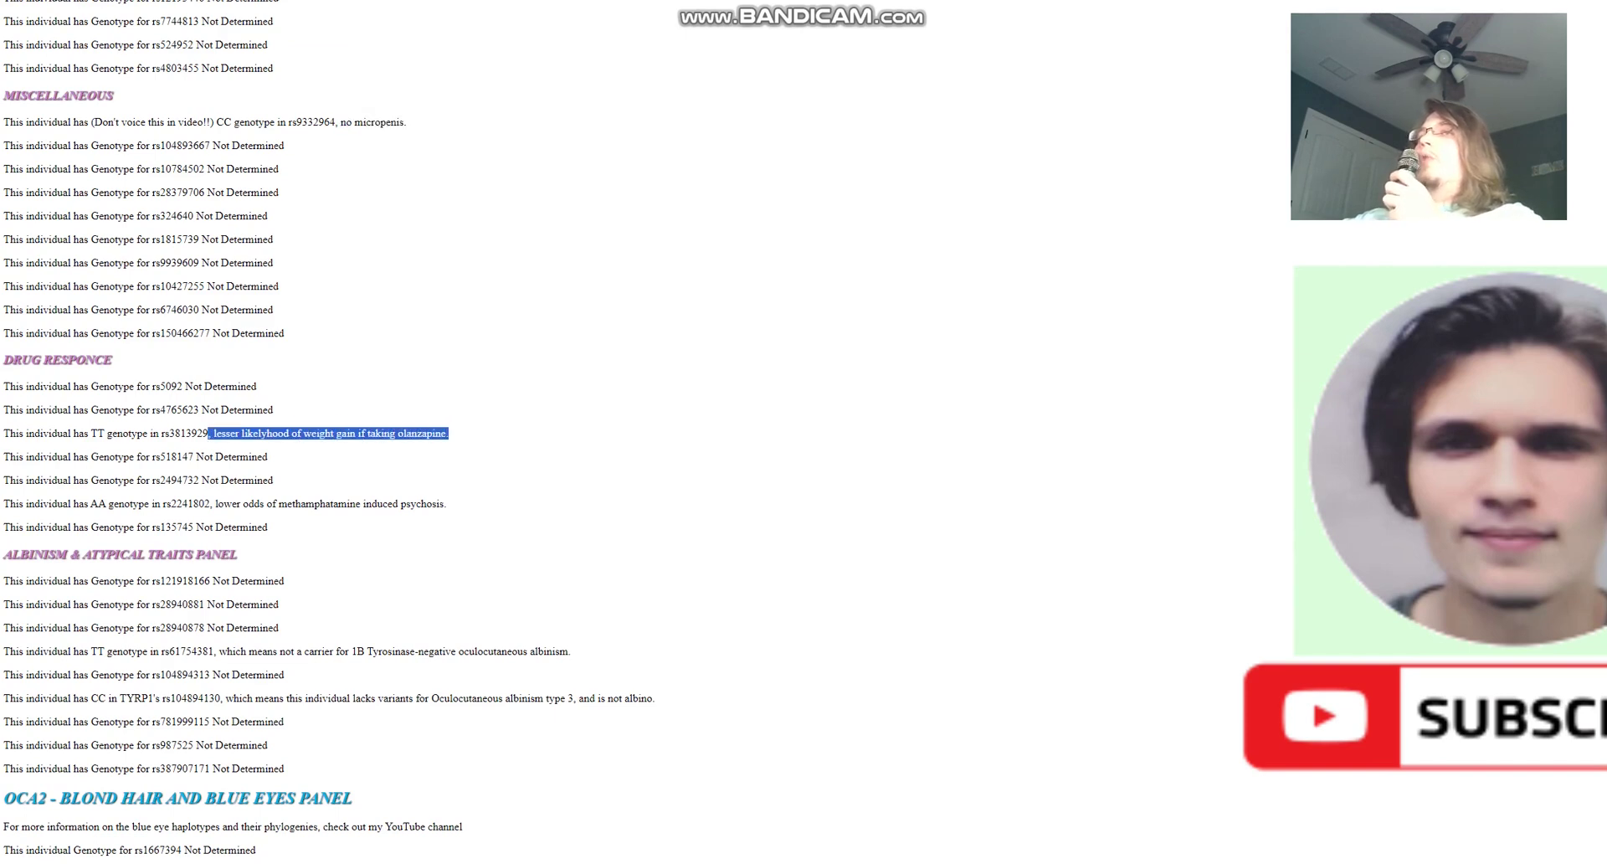
left_click_drag(212, 503, 447, 503)
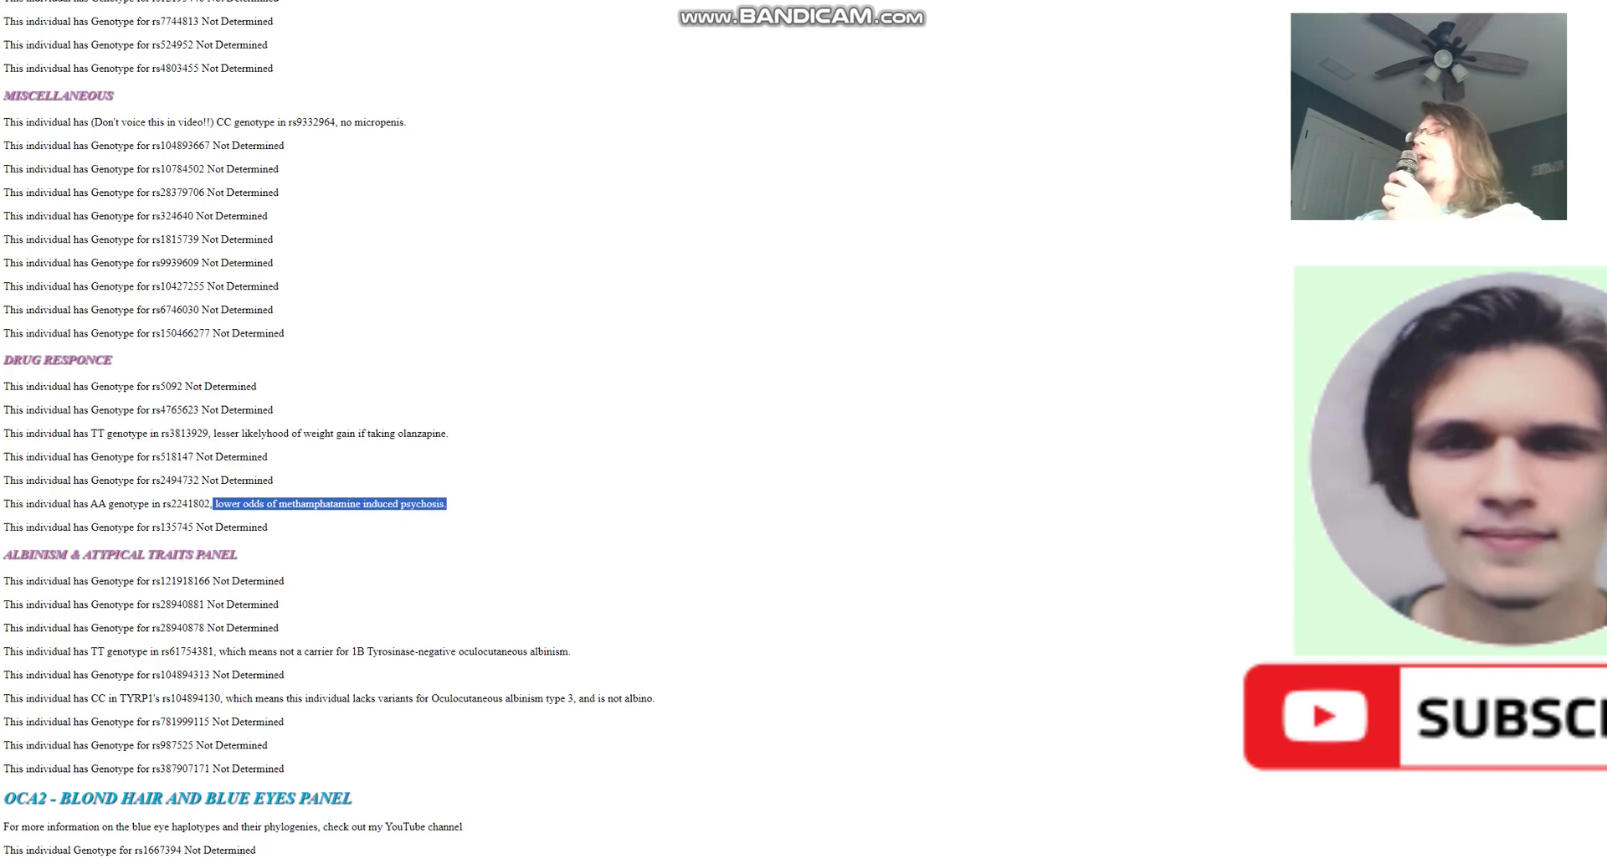
left_click_drag(267, 526, 139, 480)
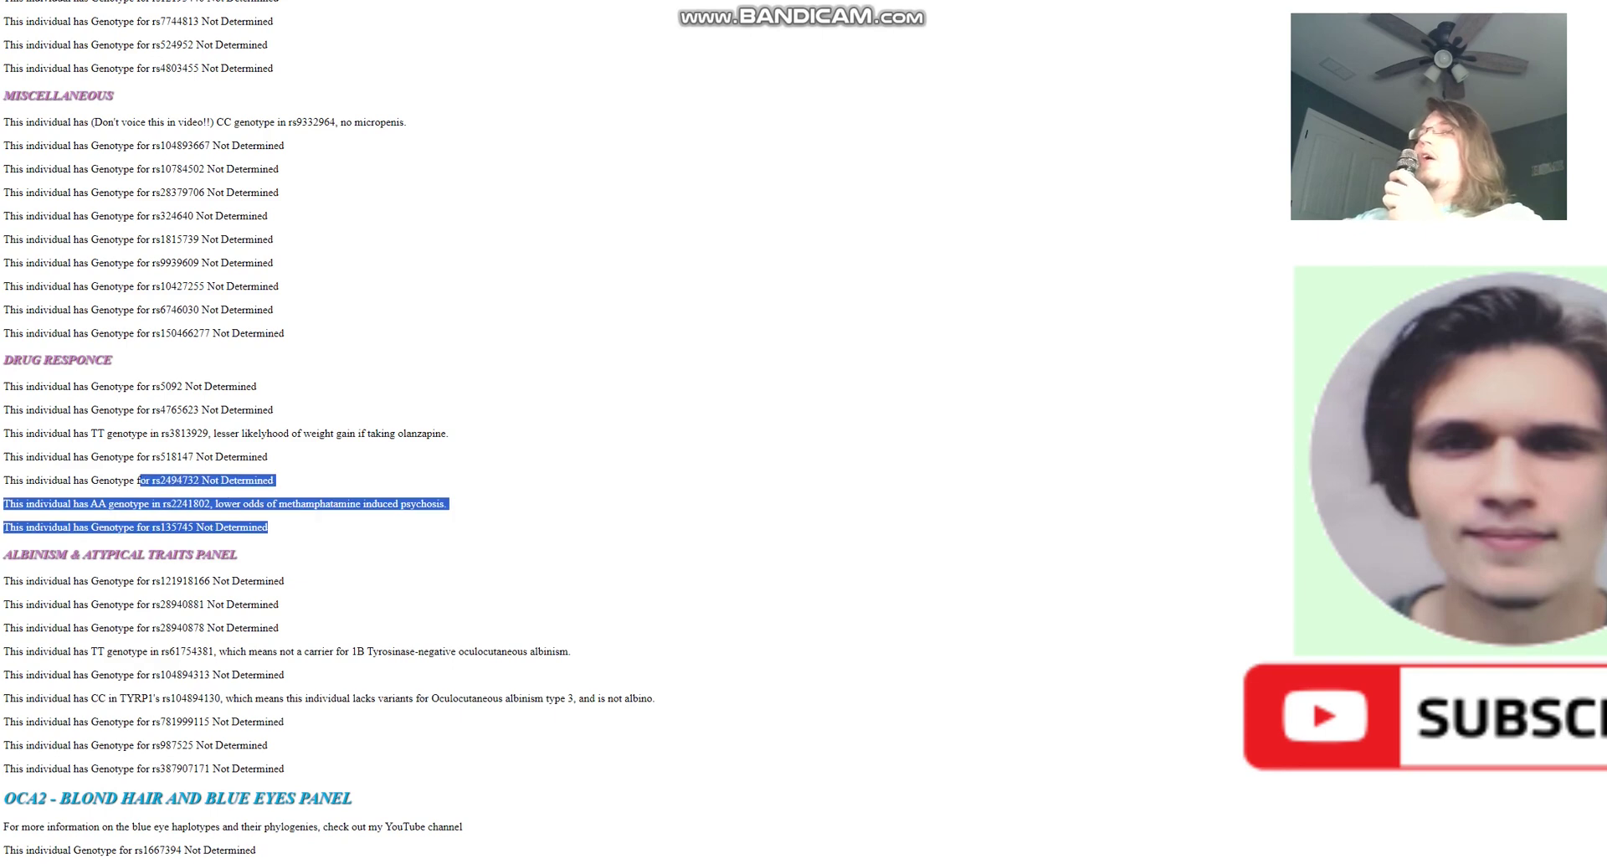
Step: Highlight the albinism findings at rs61754381 and TYRP1 rs104894130
scroll(804, 432, "down", 3)
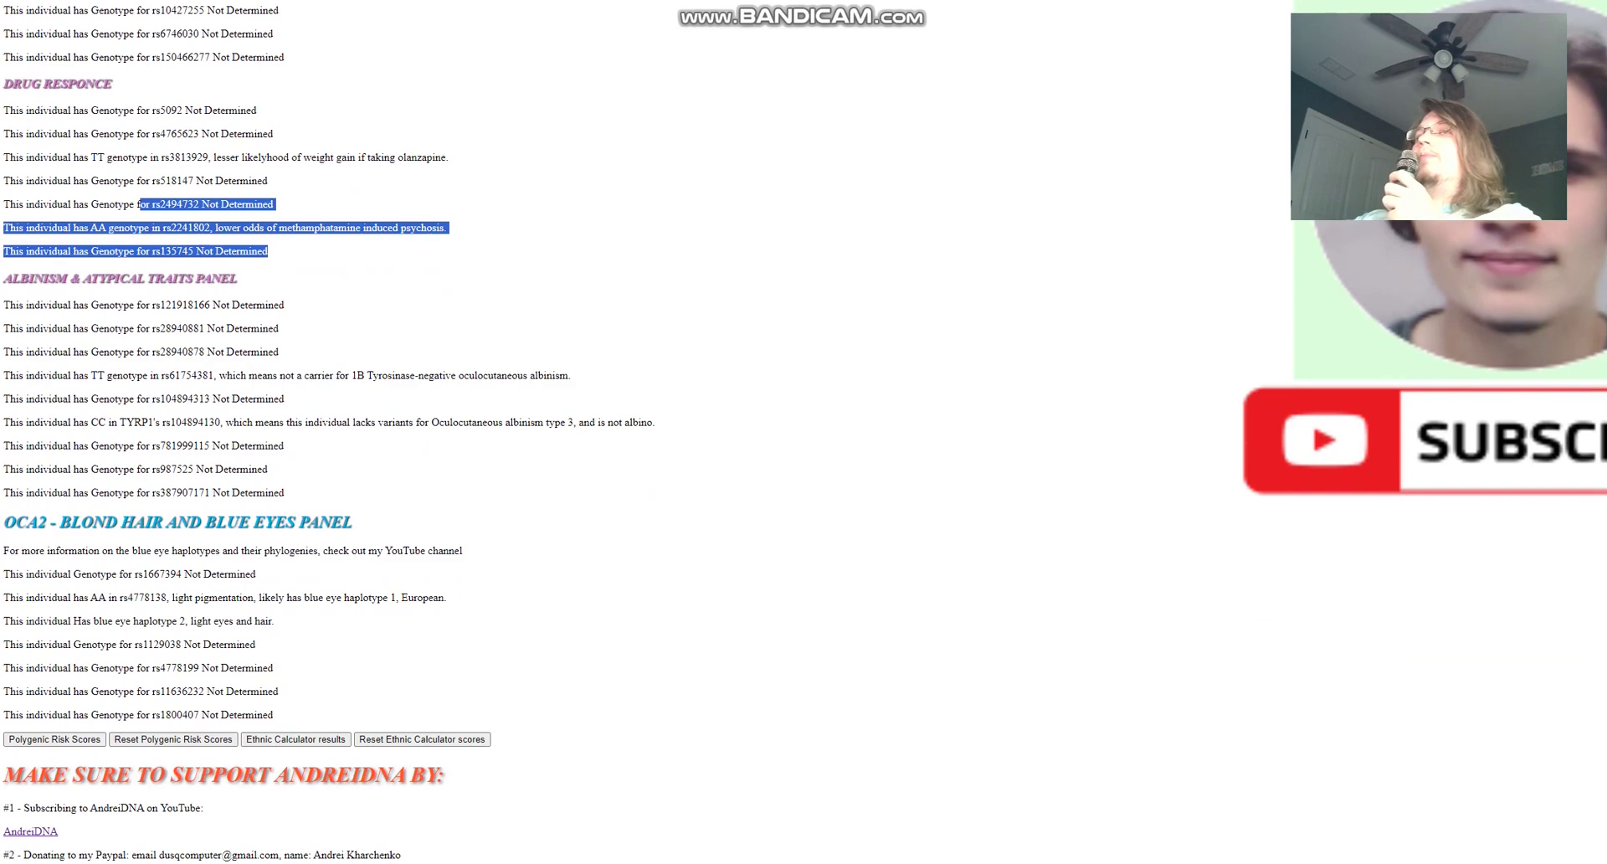
left_click_drag(232, 375, 656, 422)
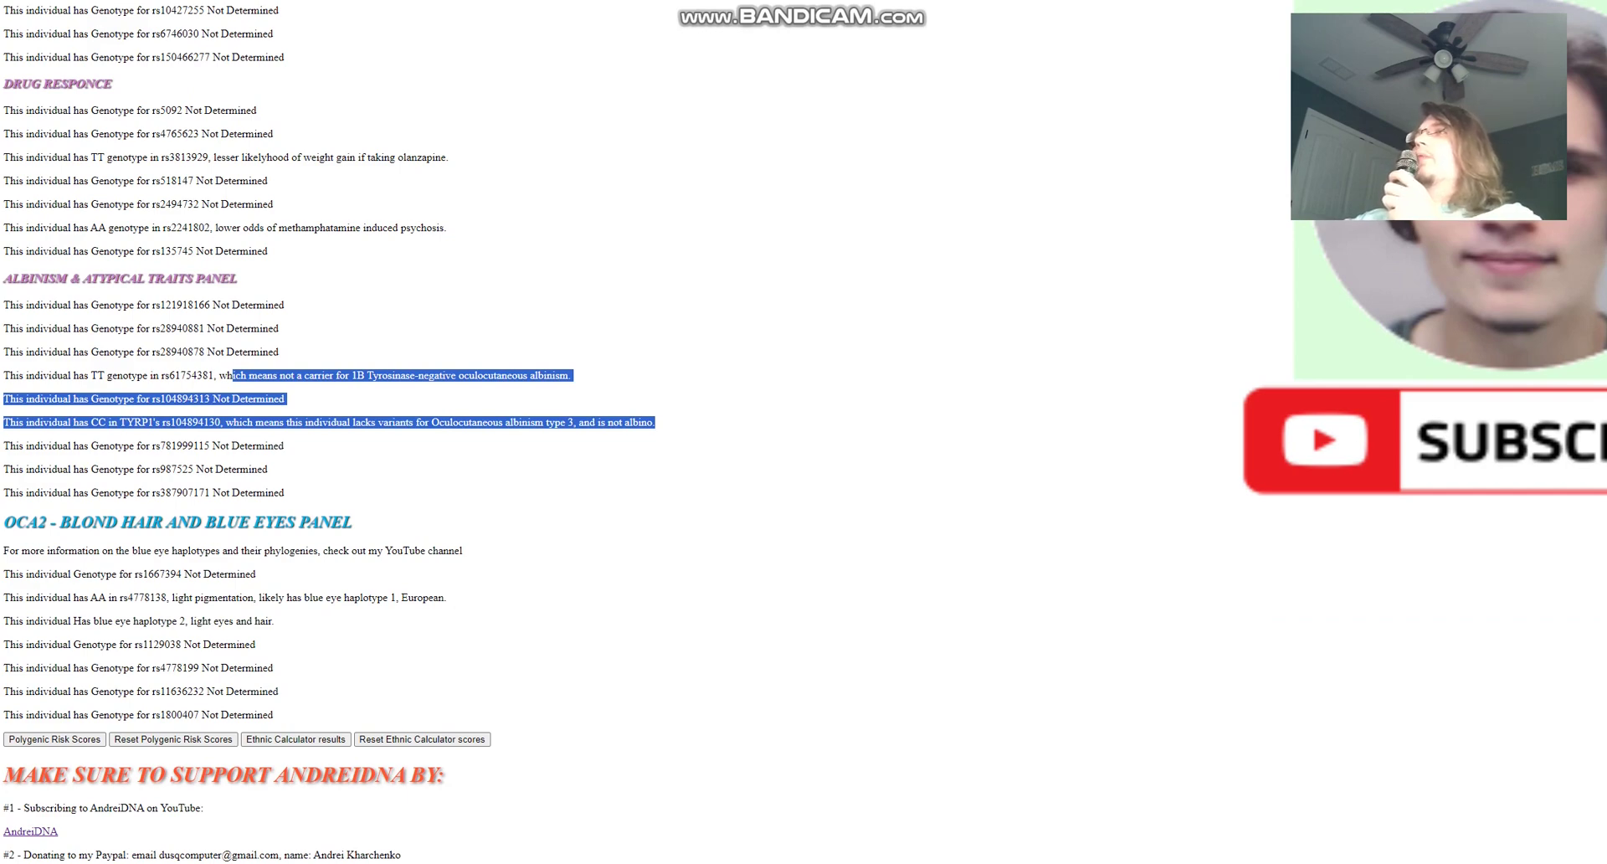
scroll(803, 432, "down", 1)
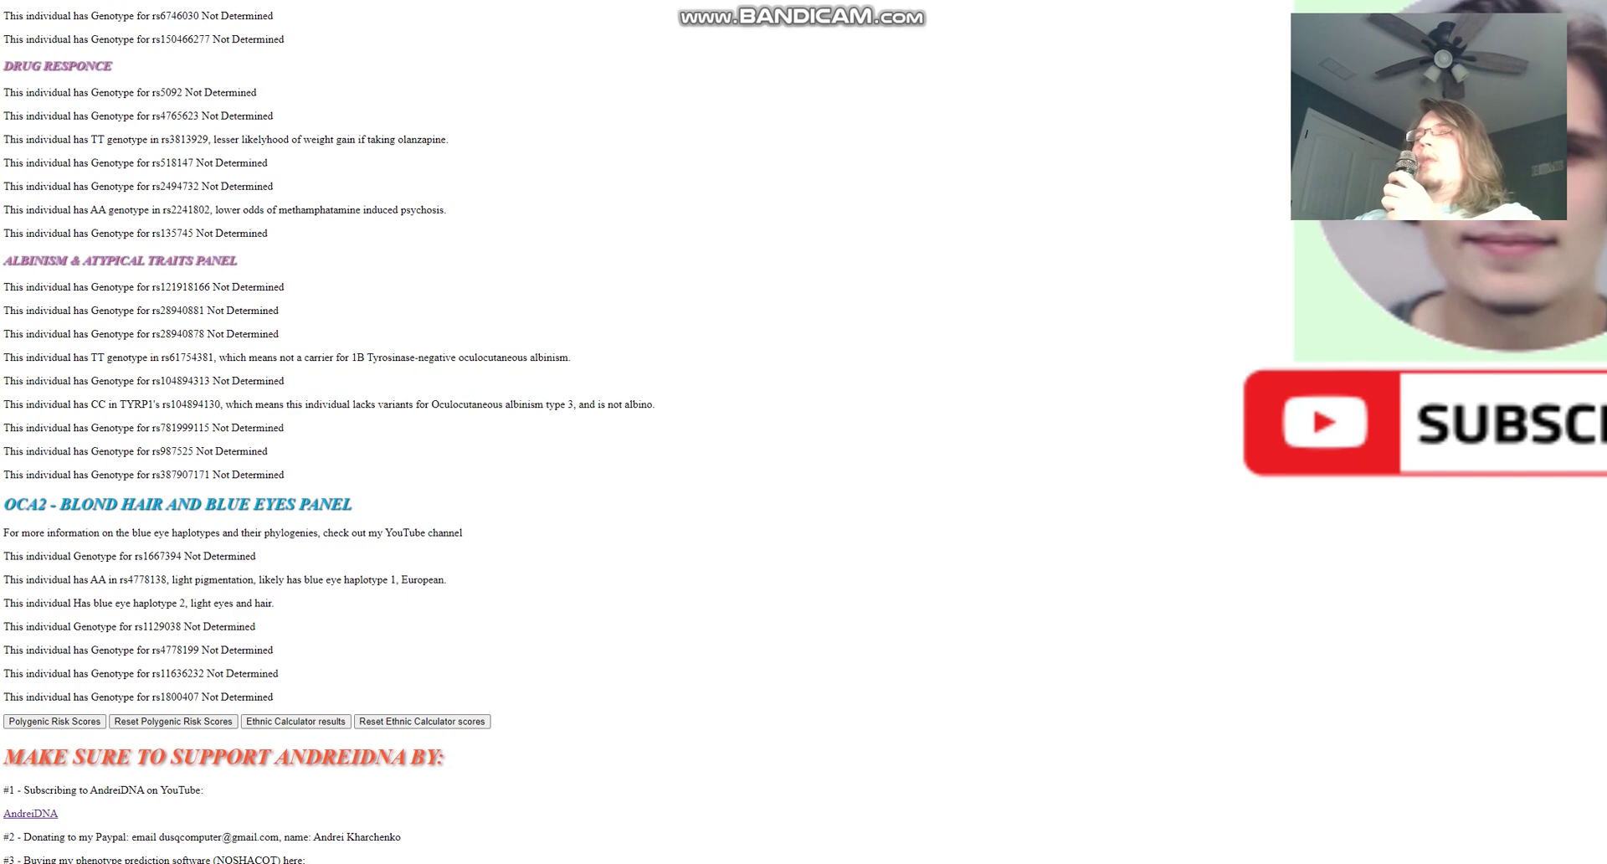
Step: Highlight the 1.886 schizophrenia odds and the 1.000 diabetes and Alzheimers scores
left_click(92, 720)
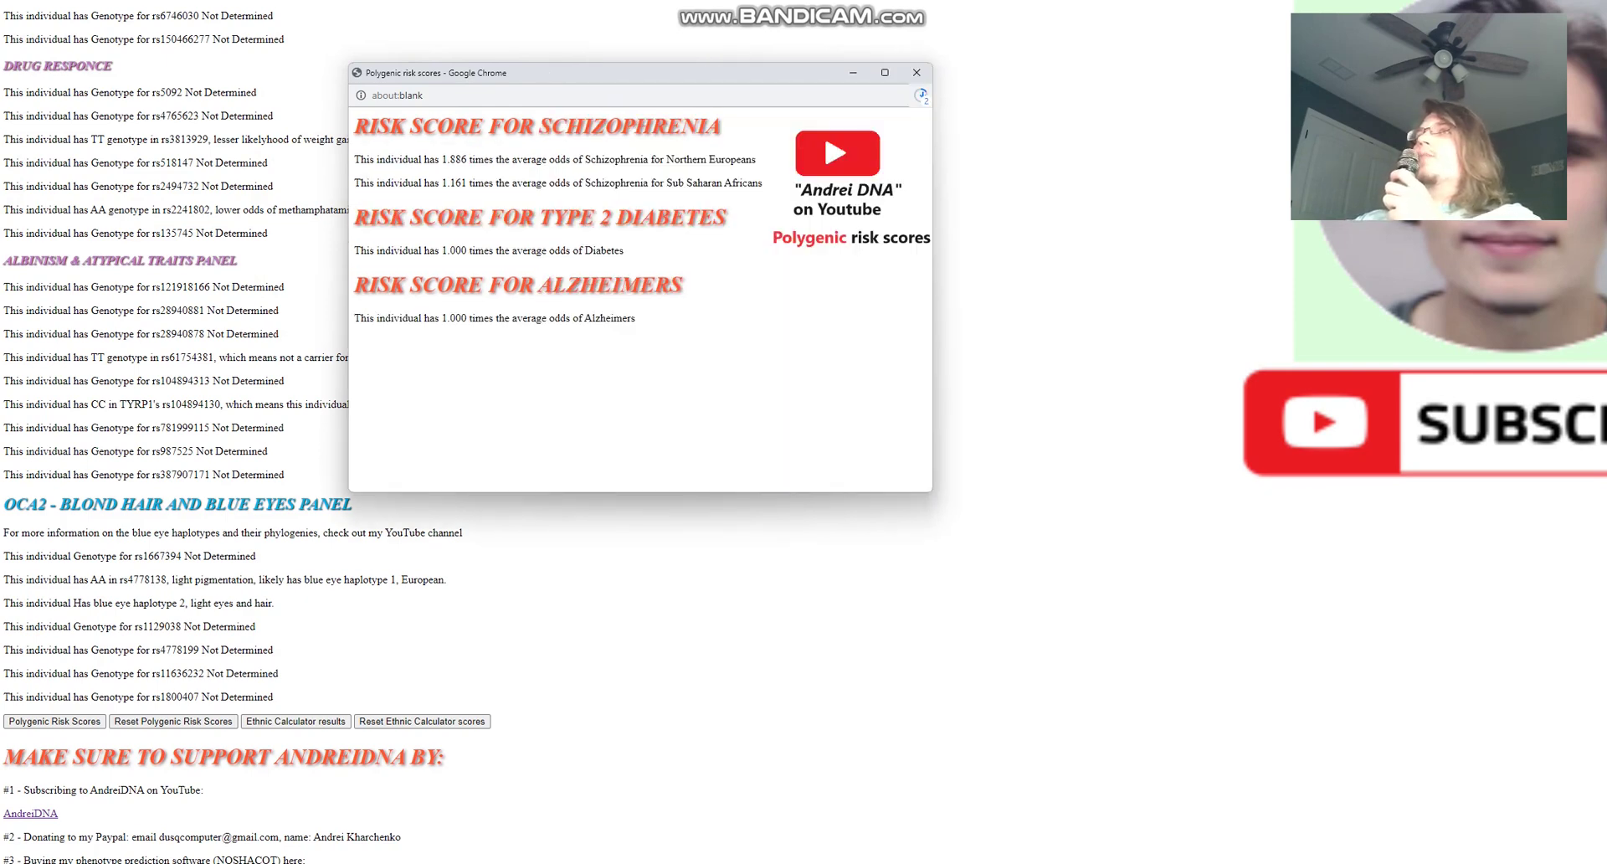
left_click_drag(439, 159, 604, 159)
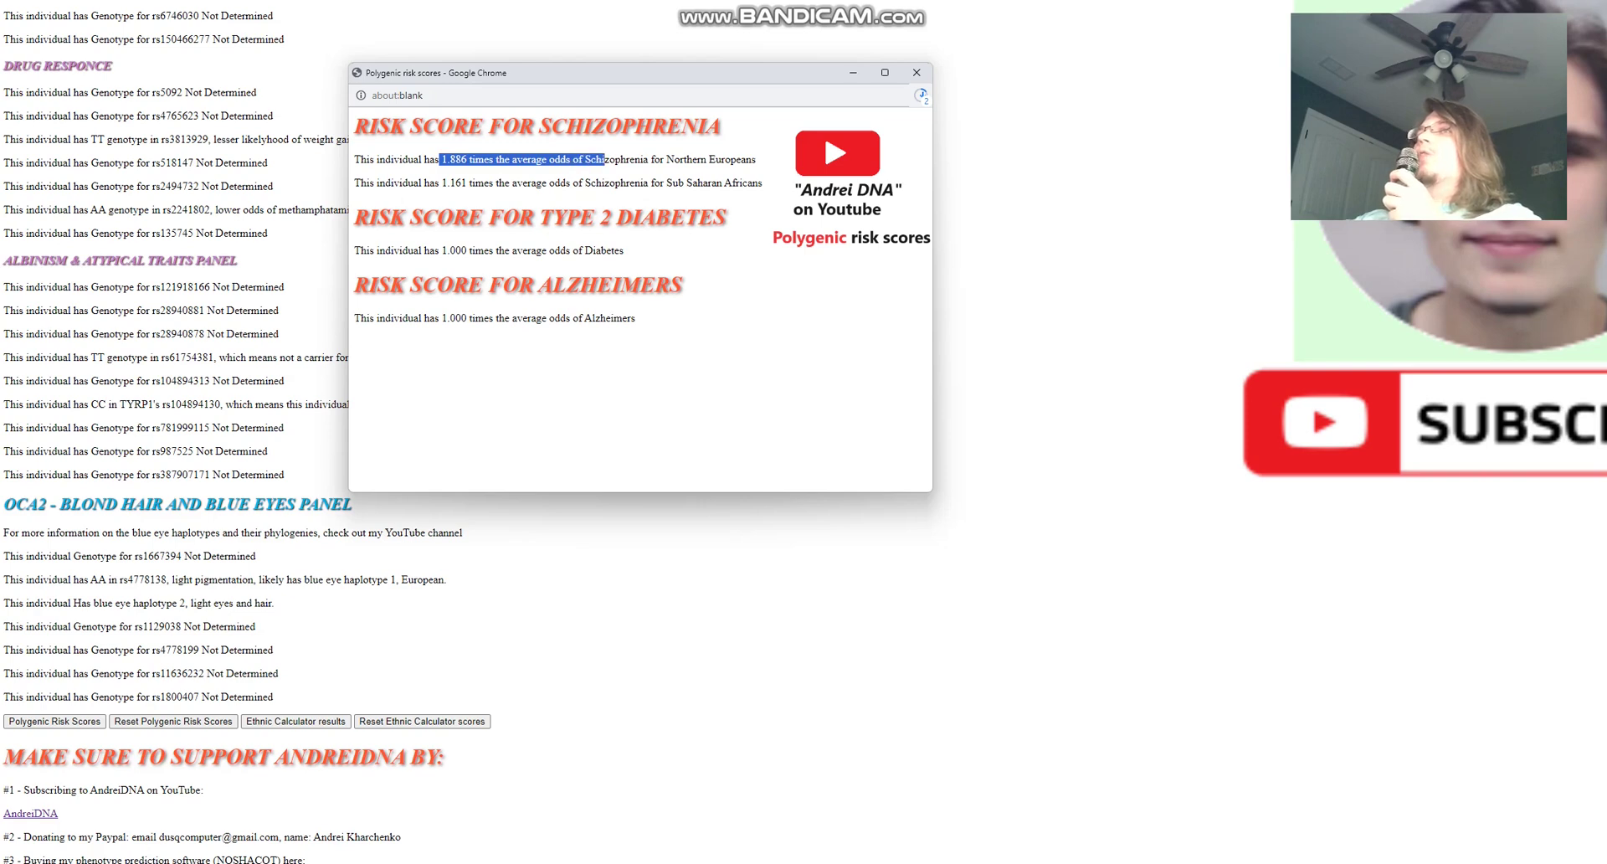
left_click_drag(438, 251, 484, 250)
left_click_drag(447, 318, 472, 318)
left_click(472, 318)
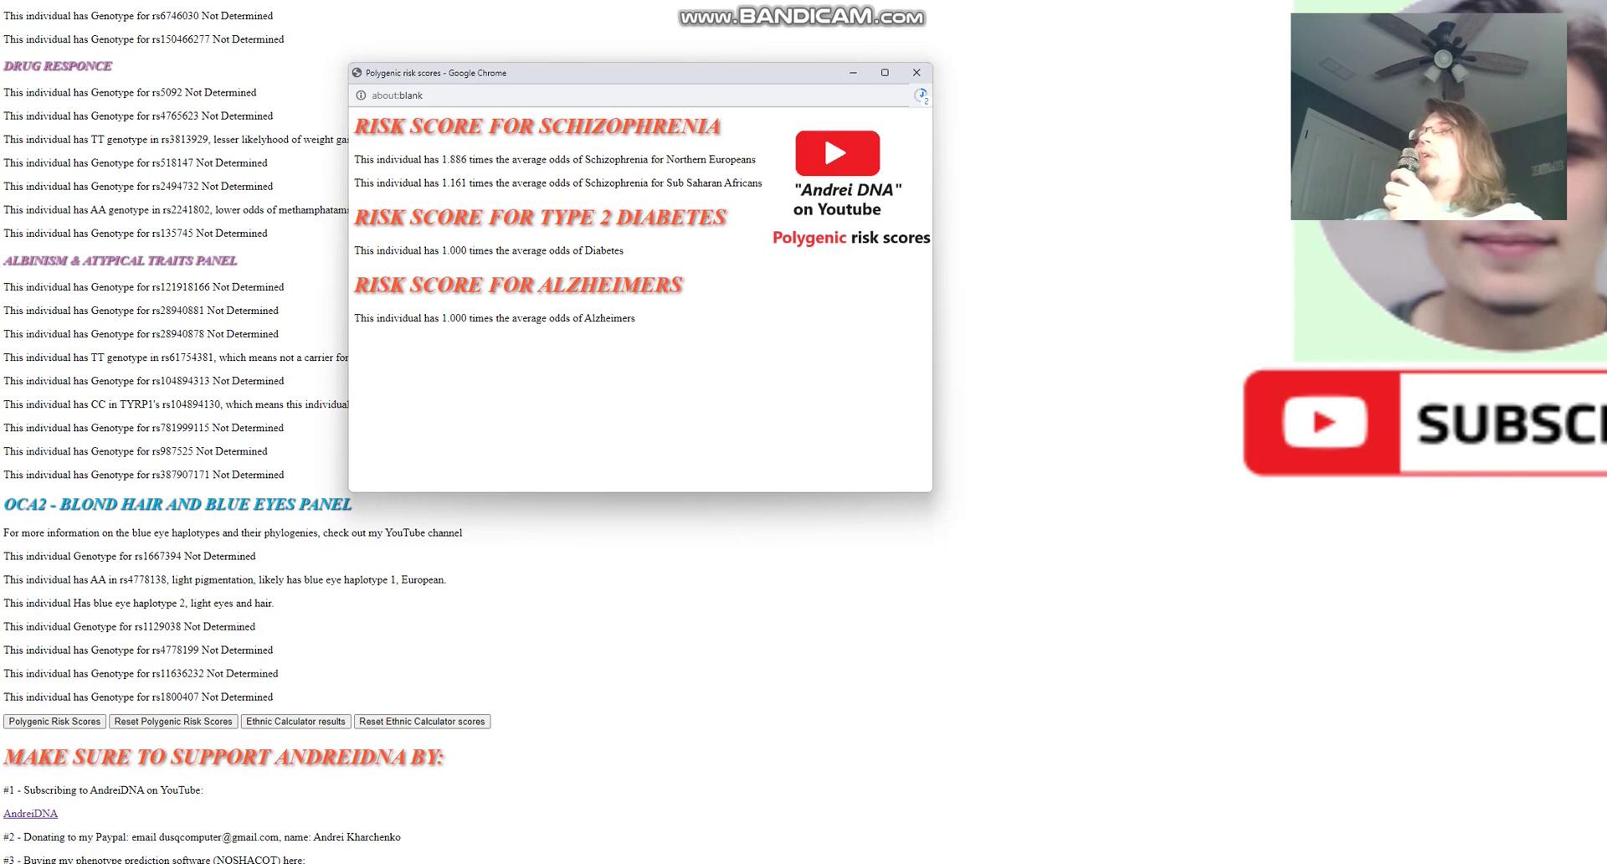
scroll(167, 419, "up", 5)
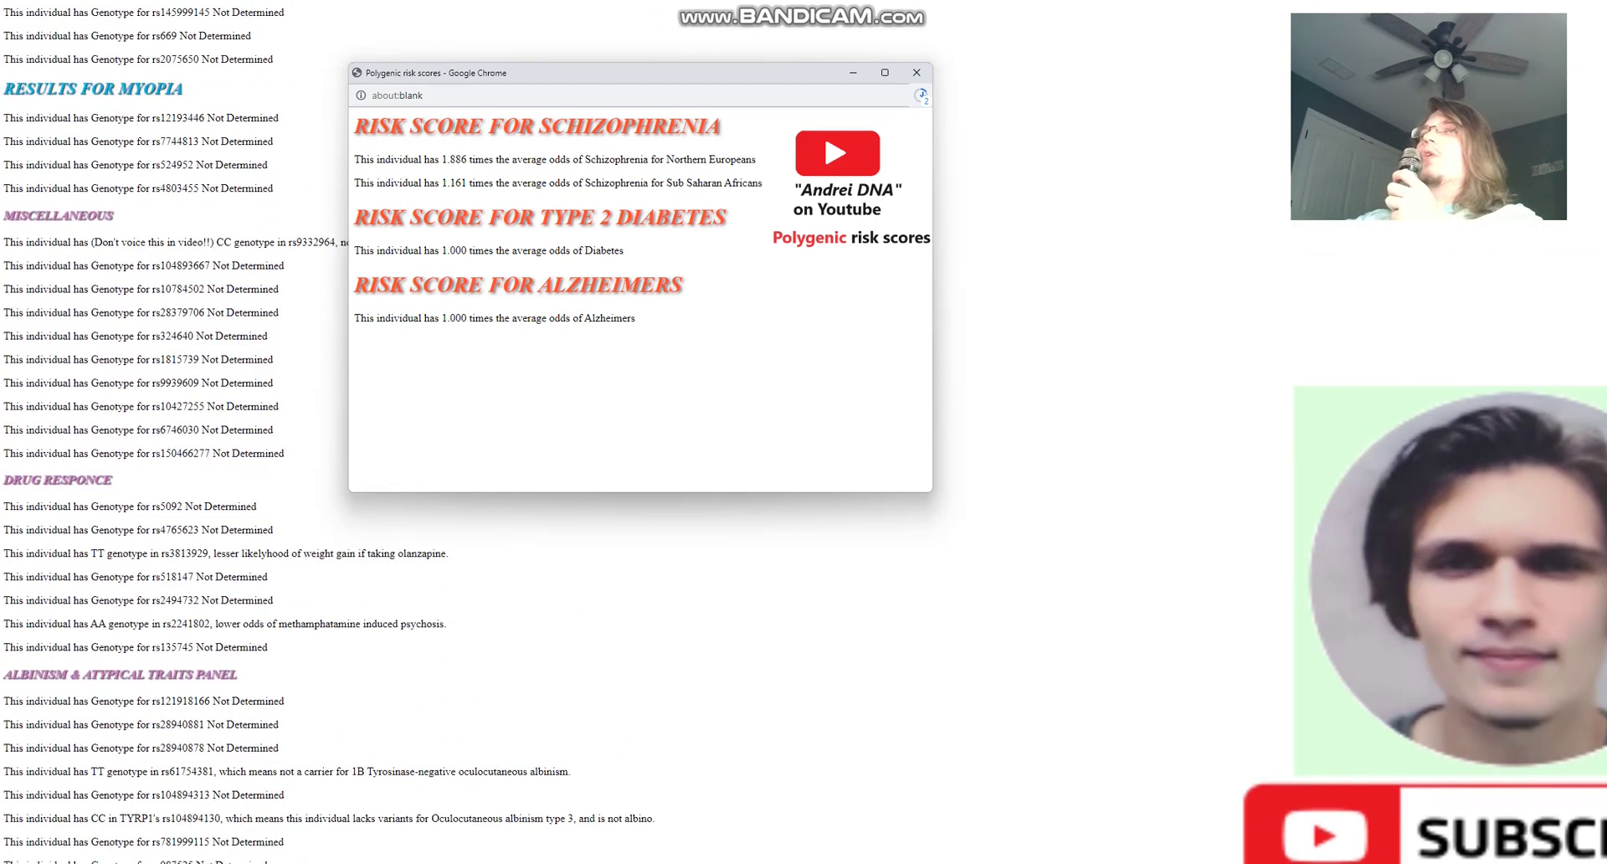
left_click_drag(442, 159, 469, 159)
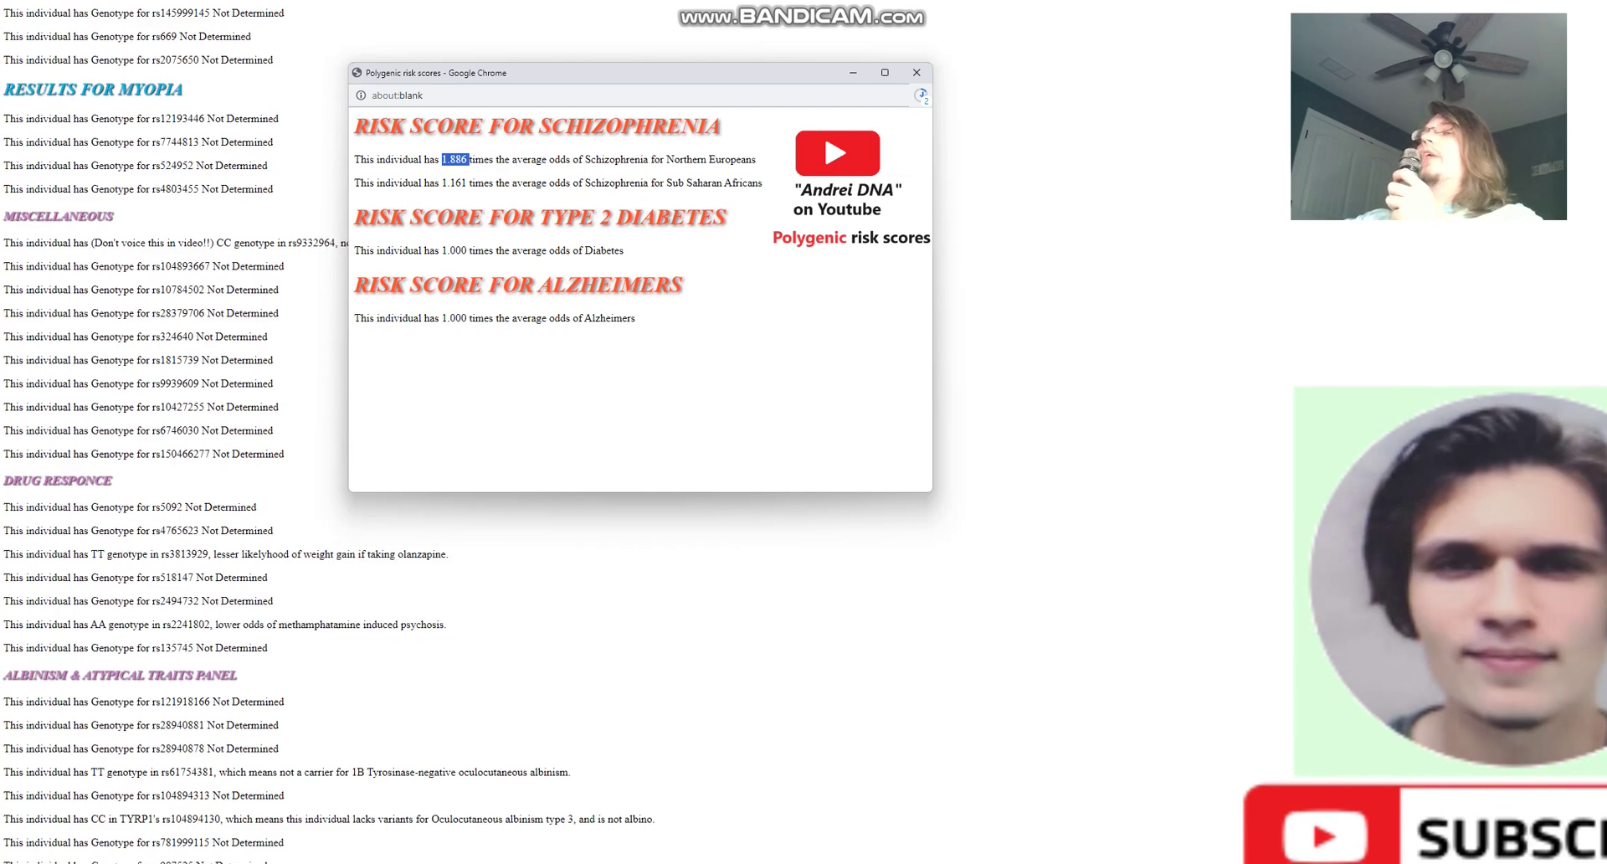
scroll(167, 418, "up", 4)
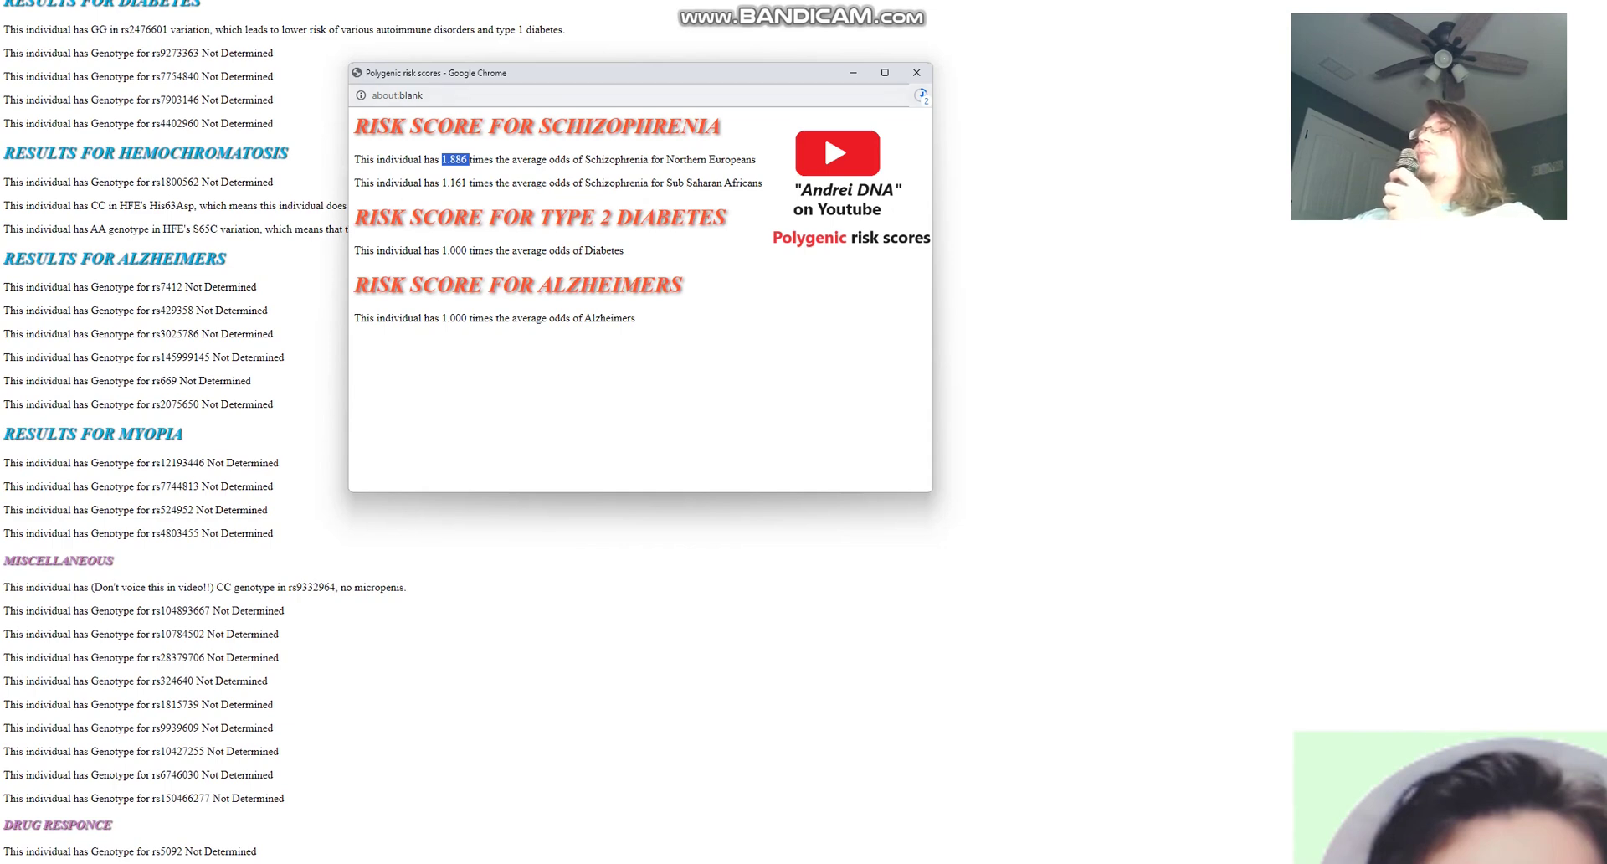
Step: Close the risk scores popup and run all Vahaduo G25 distance calculations
left_click(916, 72)
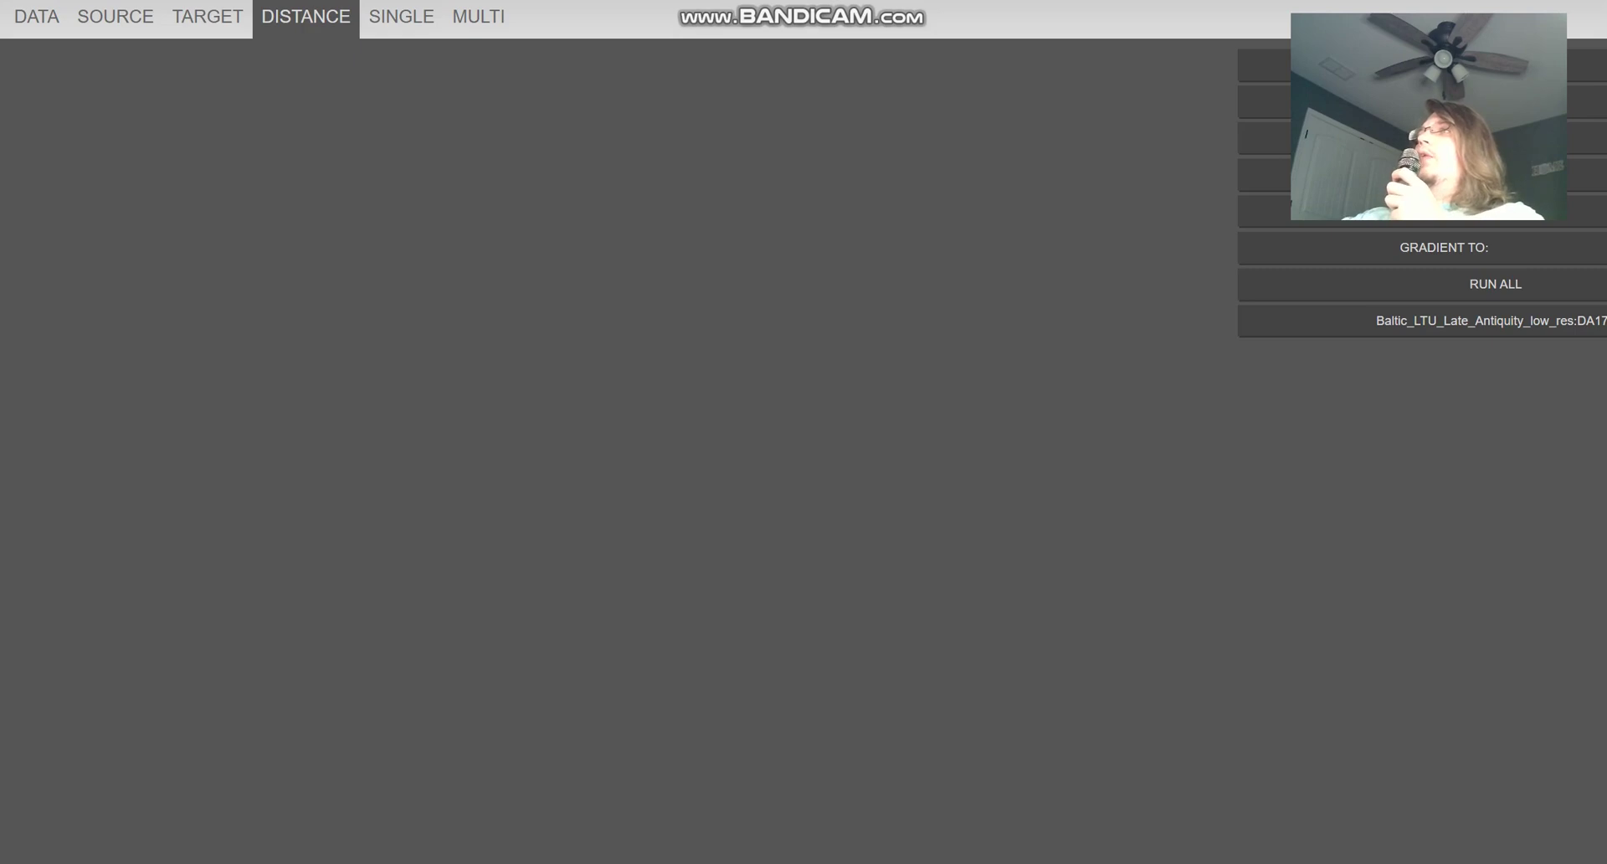
left_click(1495, 284)
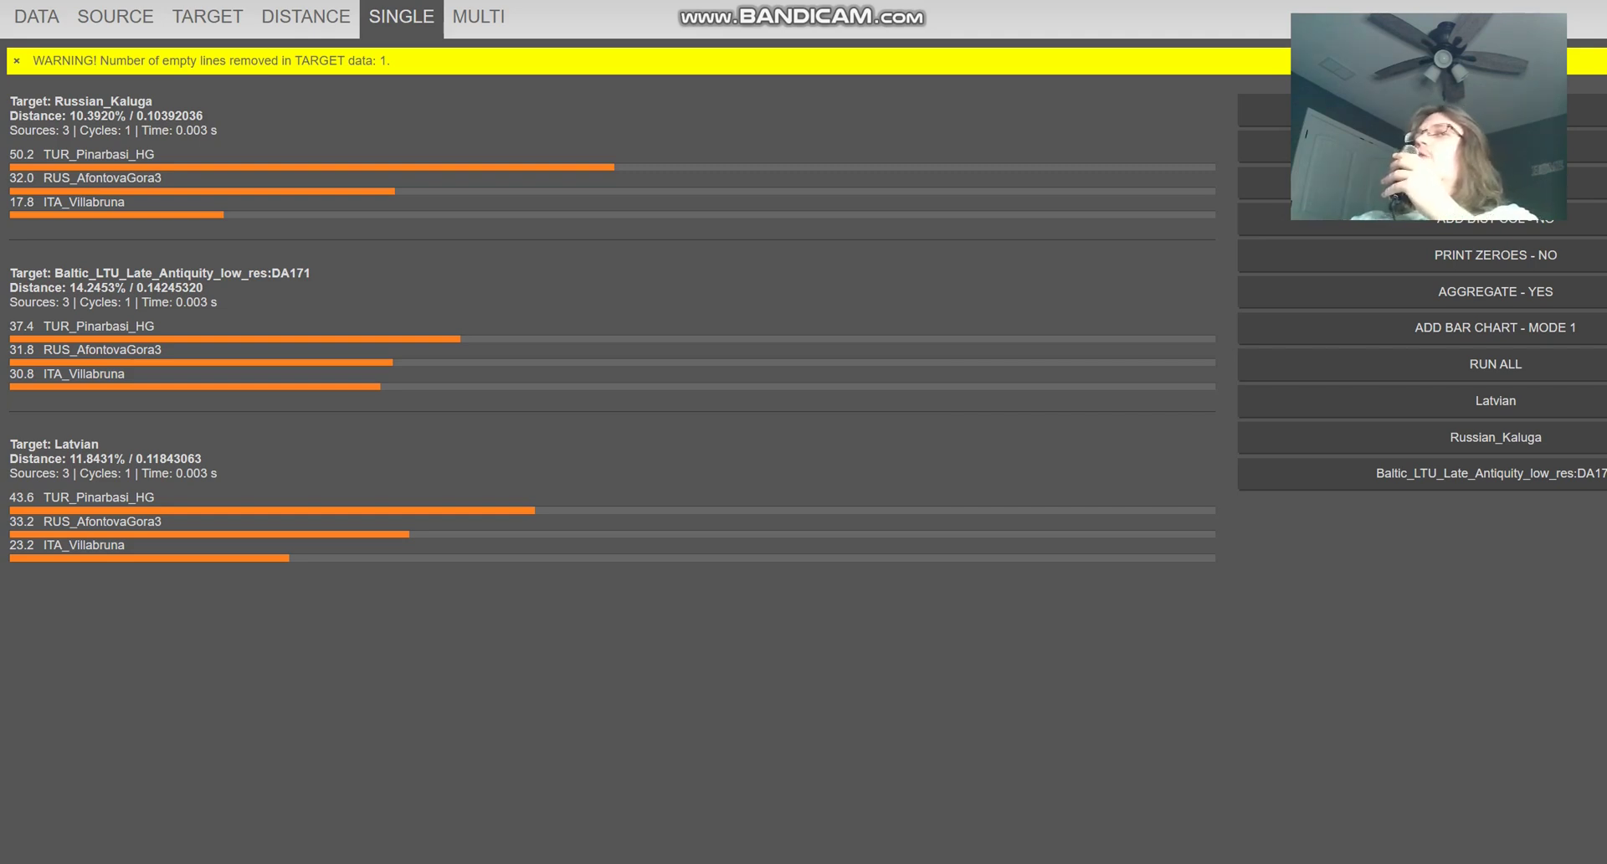
left_click_drag(10, 273, 124, 374)
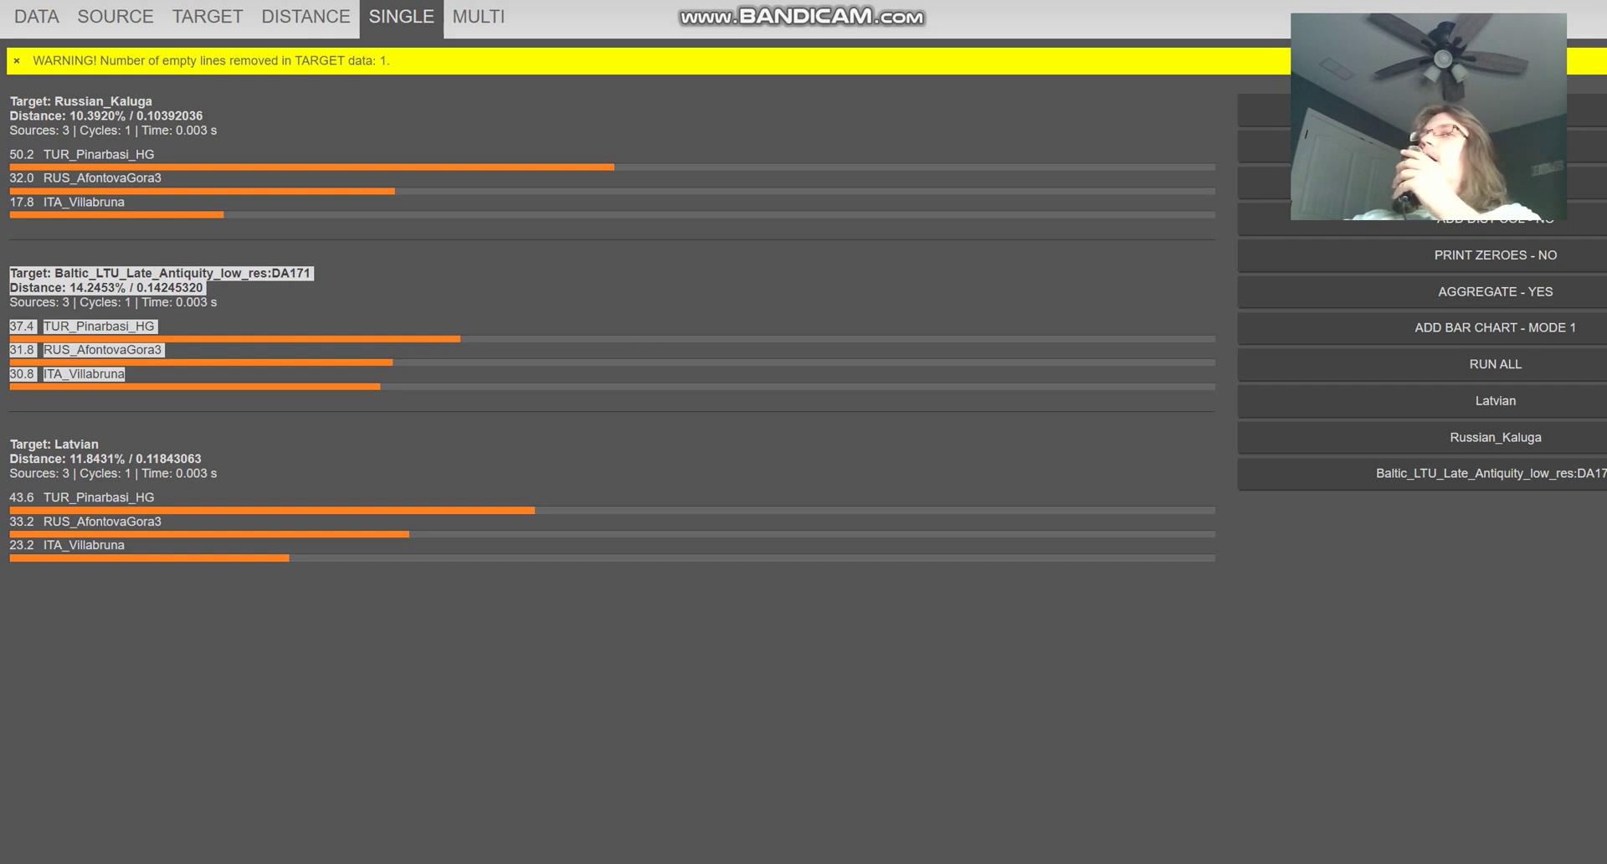
left_click_drag(10, 443, 125, 545)
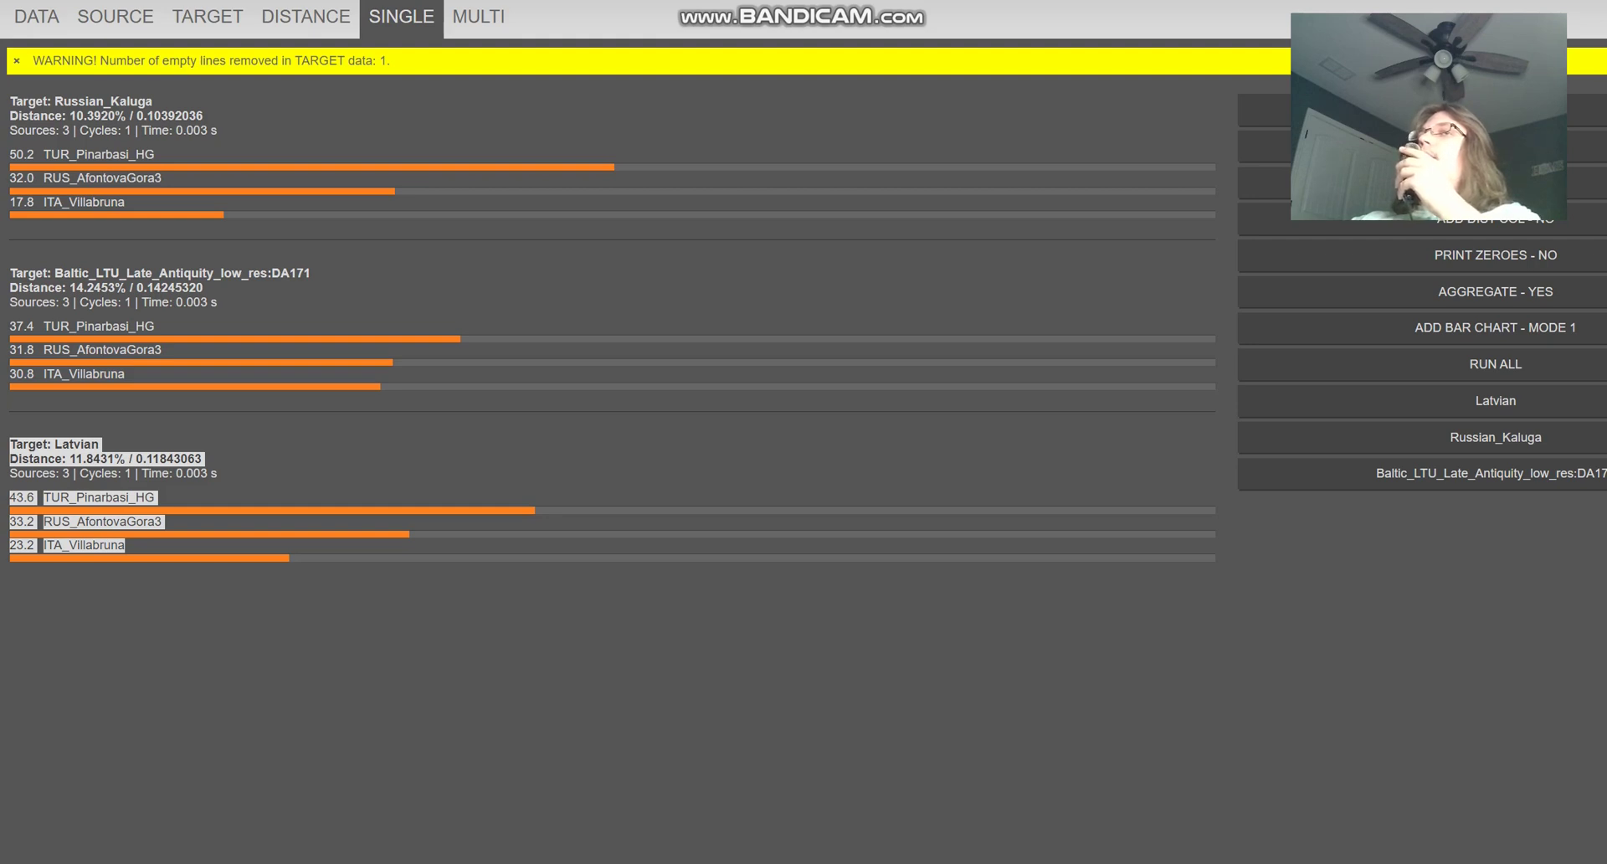
left_click(1490, 473)
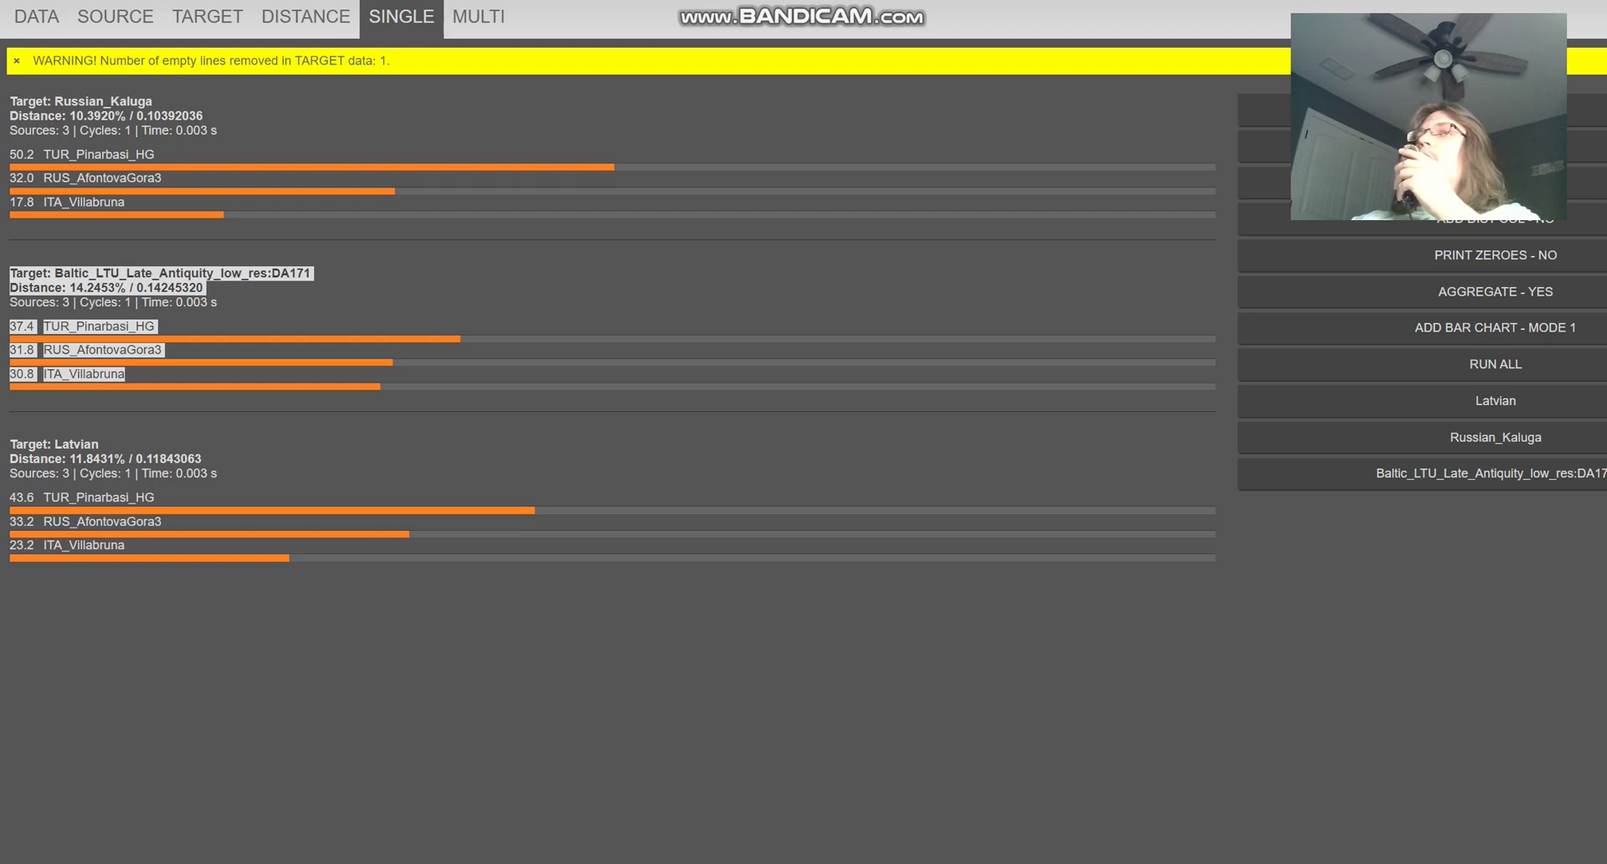
left_click(1496, 400)
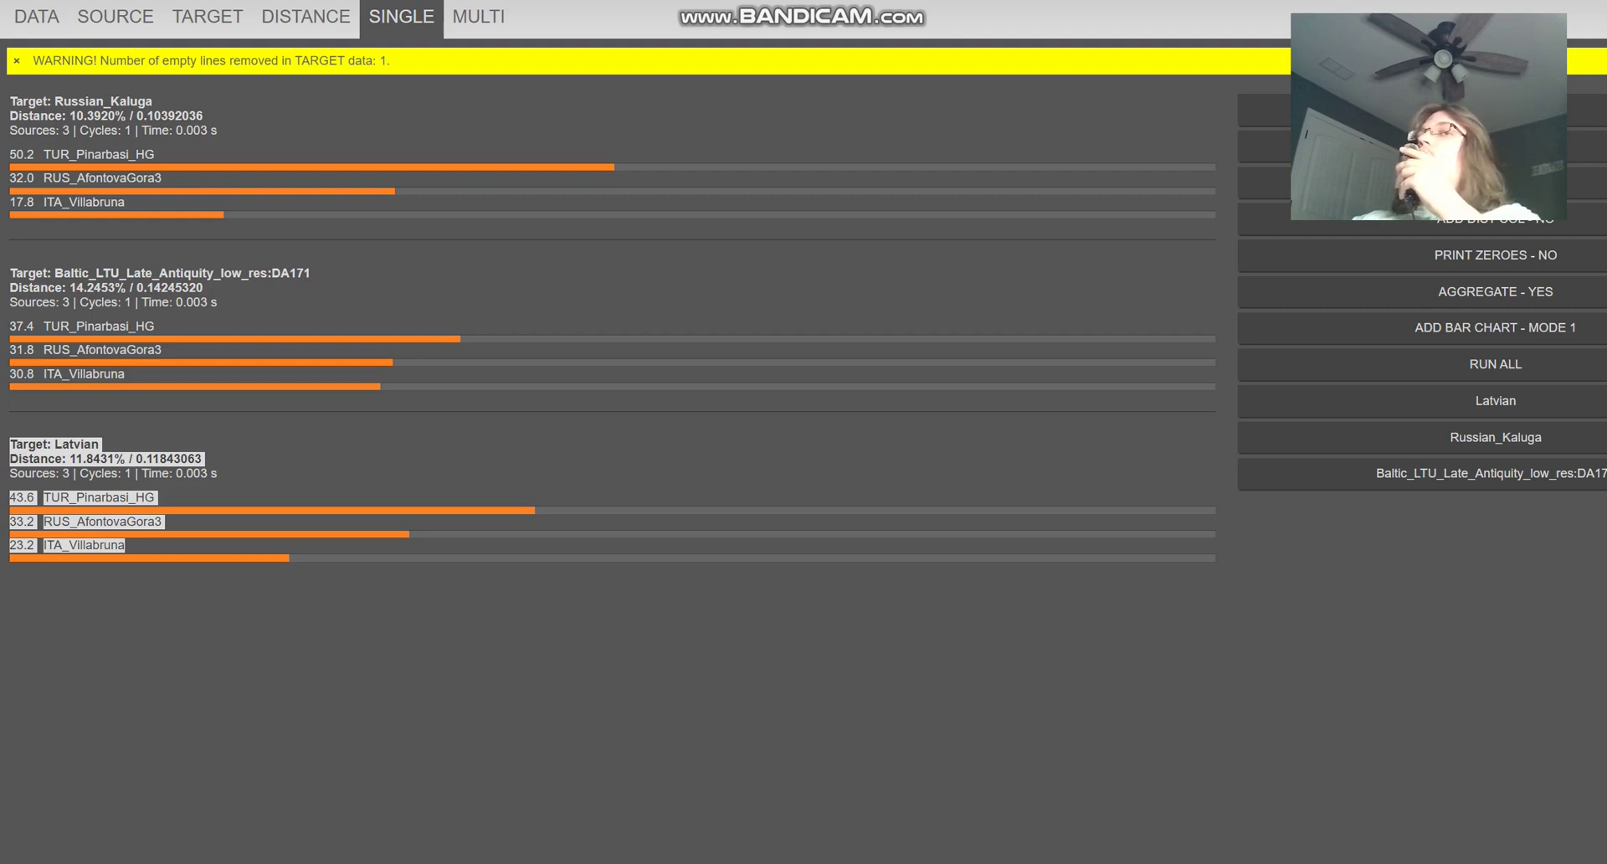
left_click(1495, 437)
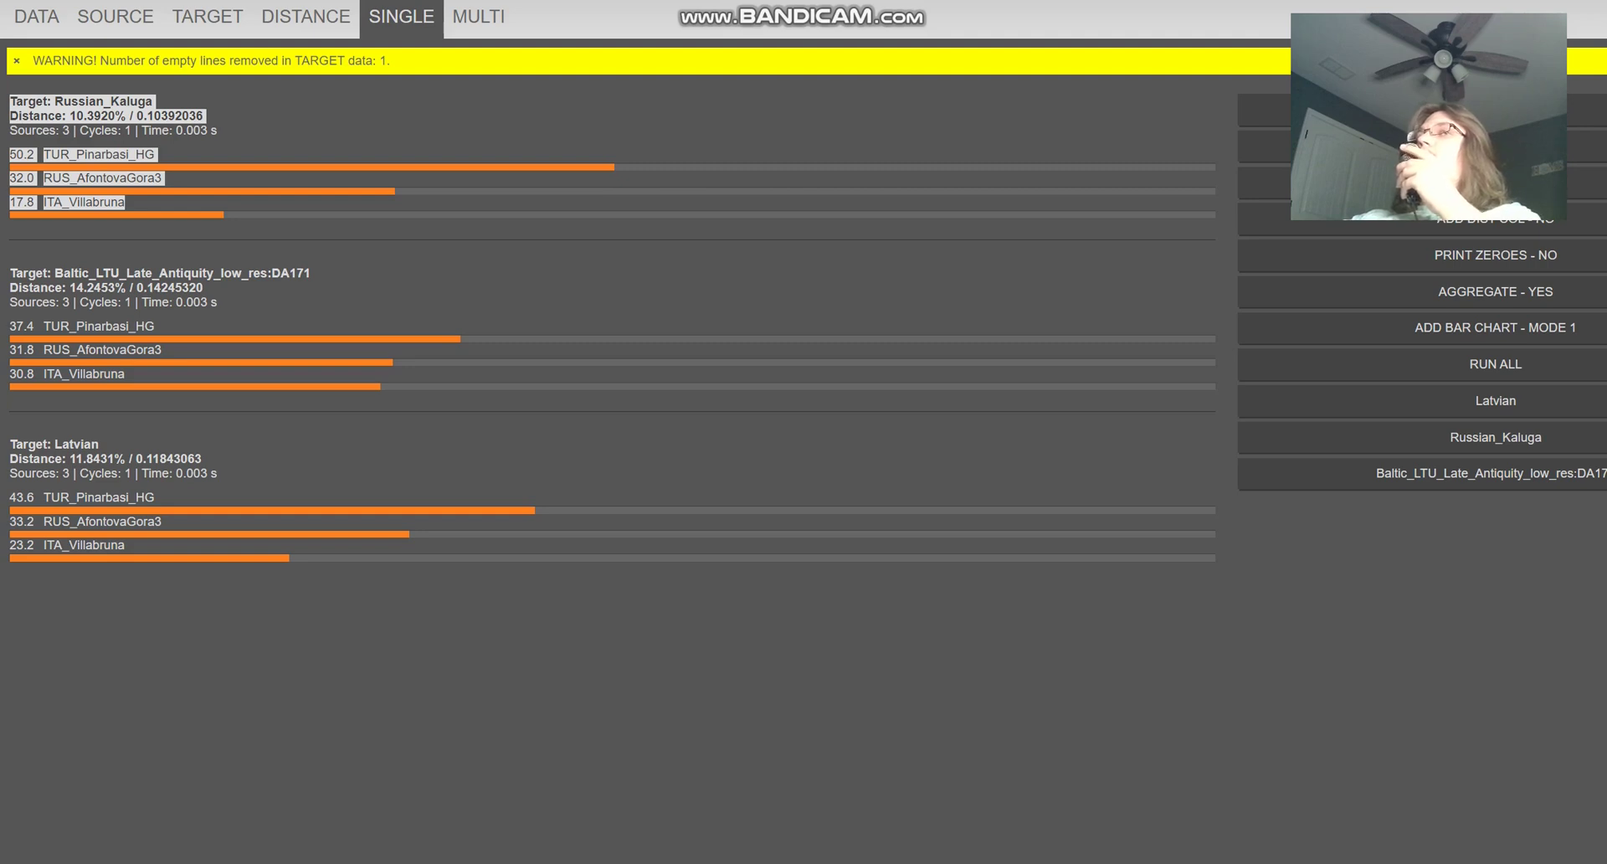
left_click(1490, 473)
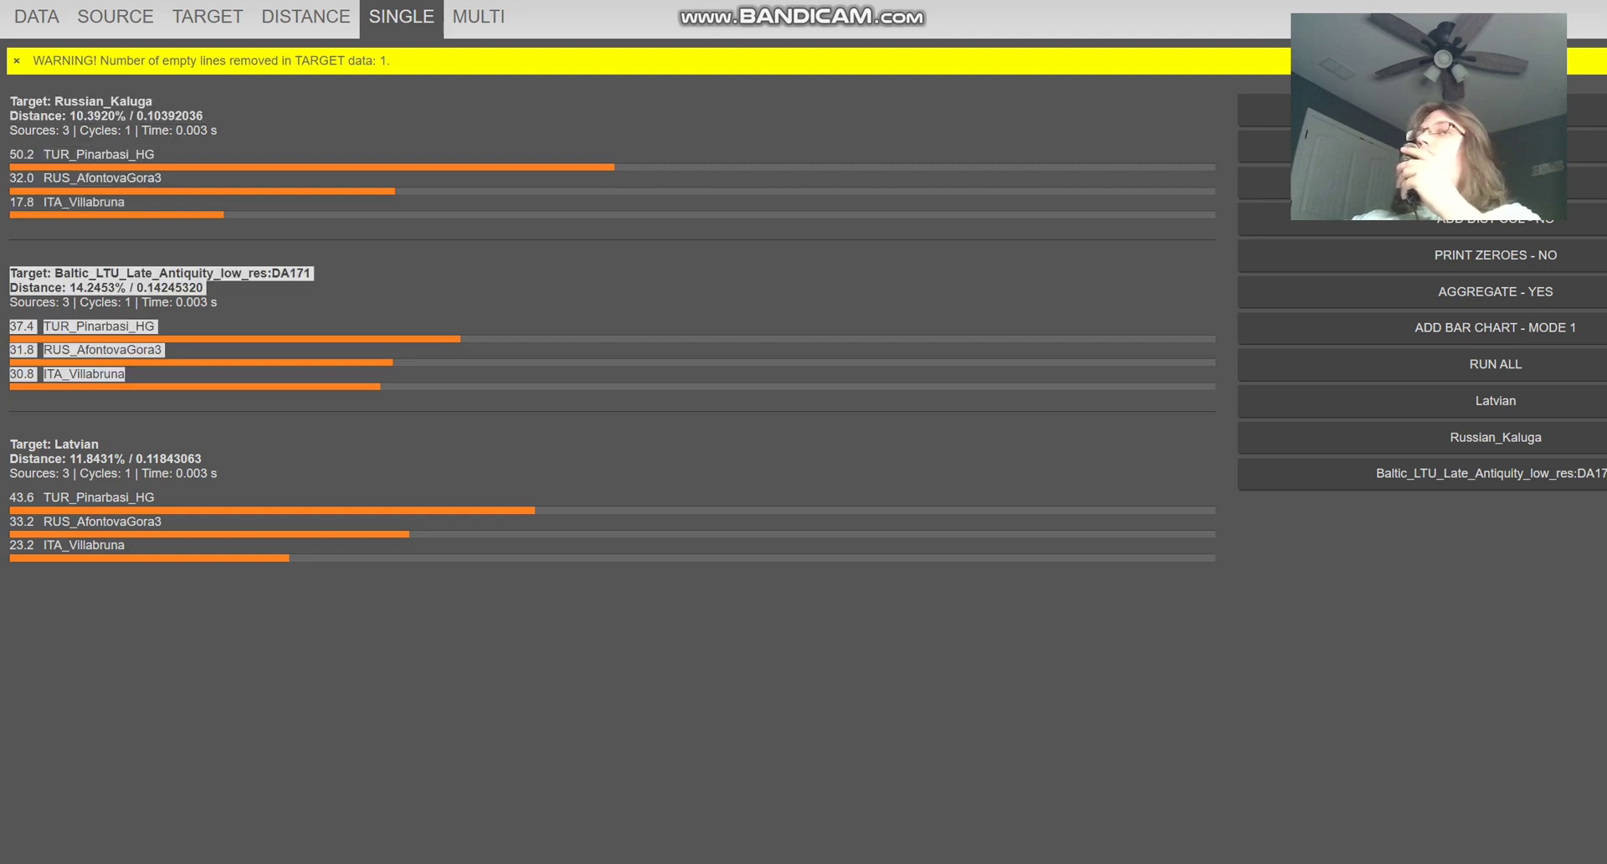